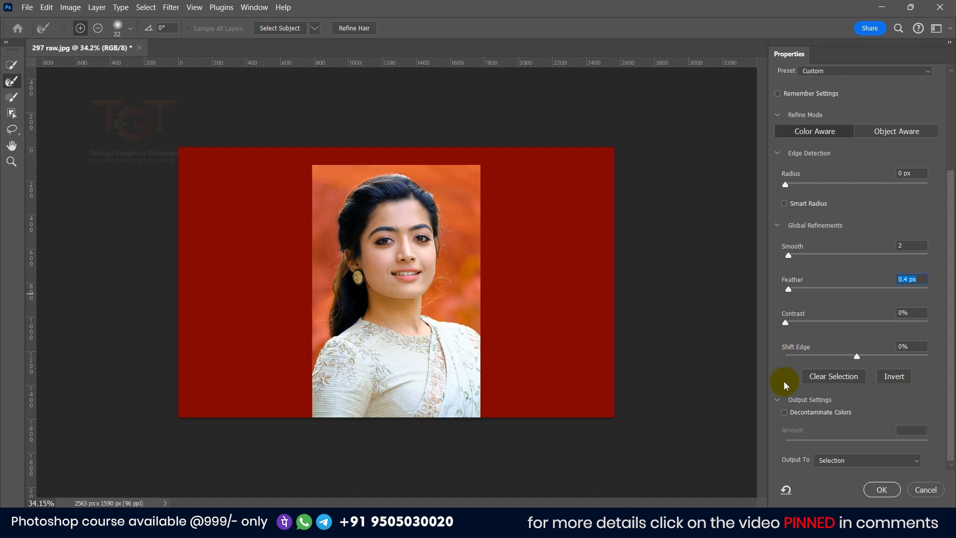
- Output the refined portrait selection to a new layer with Decontaminate Colors enabled
left_click(784, 413)
left_click(849, 461)
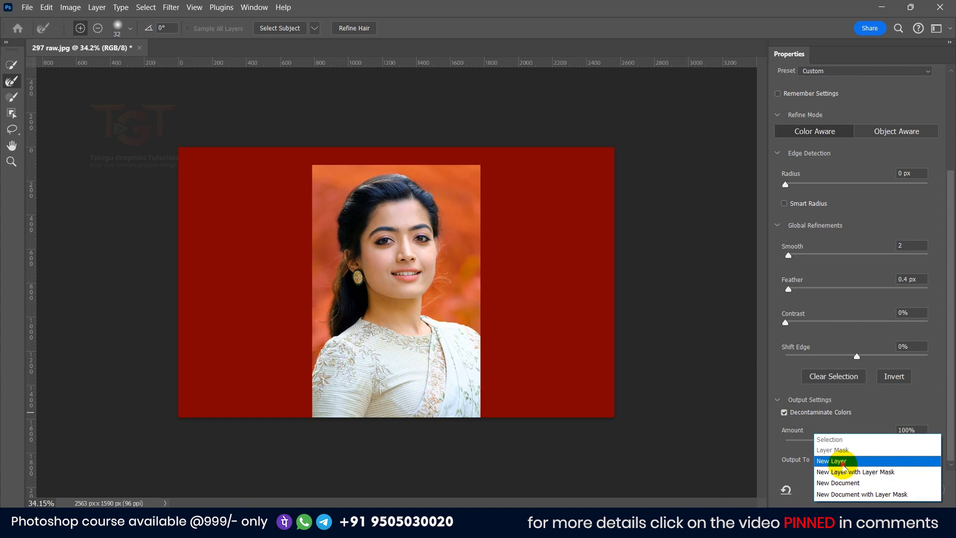
left_click(843, 462)
left_click(882, 490)
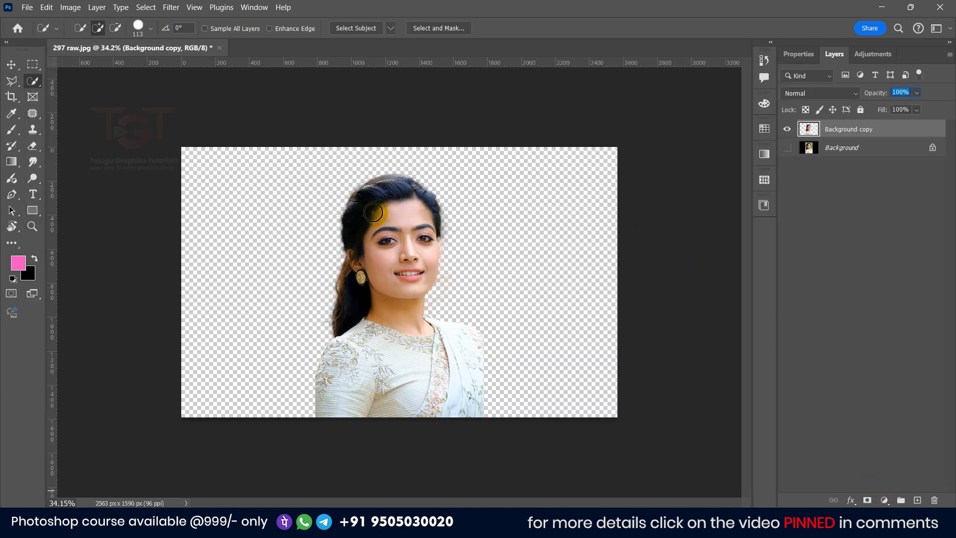
- Add a solid color fill layer directly above the Background, using the grey-lilac bfb9c5 sampled from the dress
left_click(850, 147)
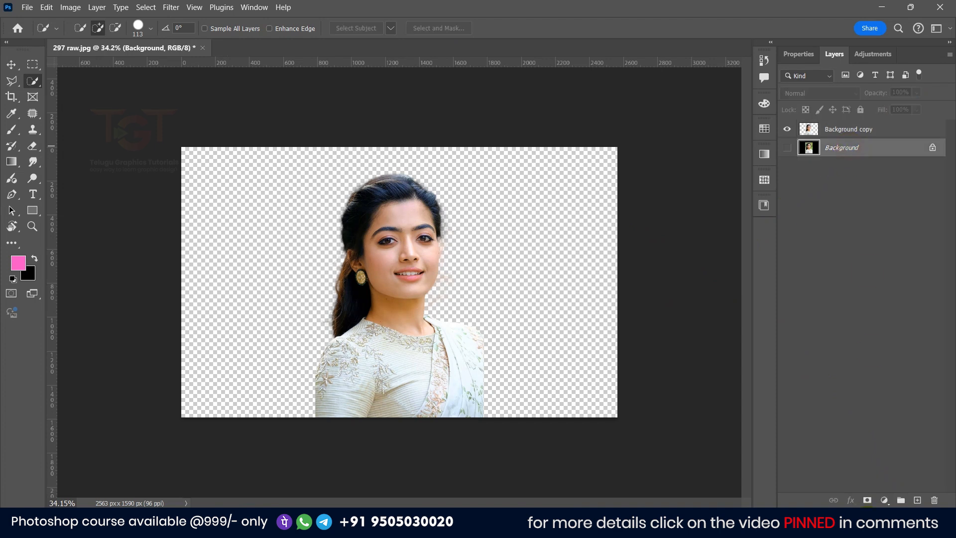
left_click(882, 500)
left_click(870, 287)
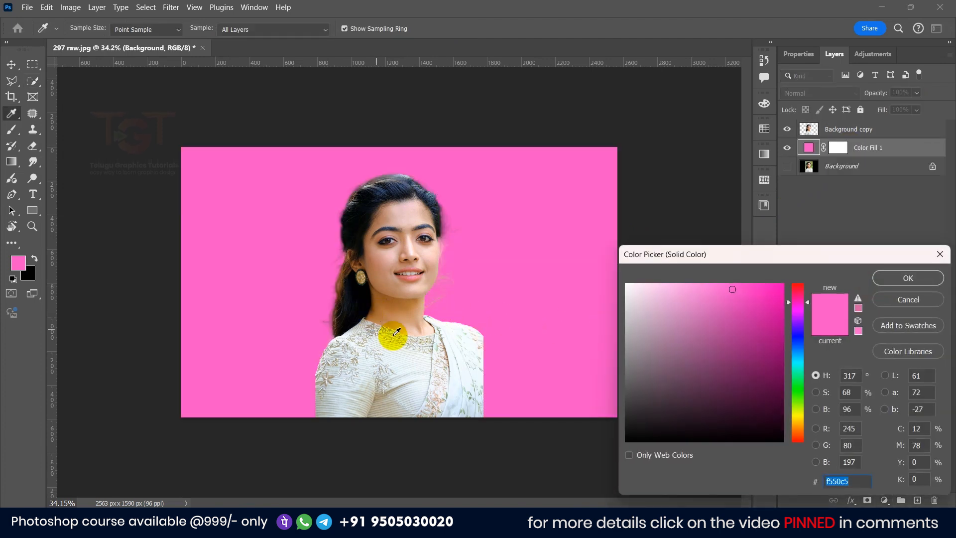
left_click(372, 323)
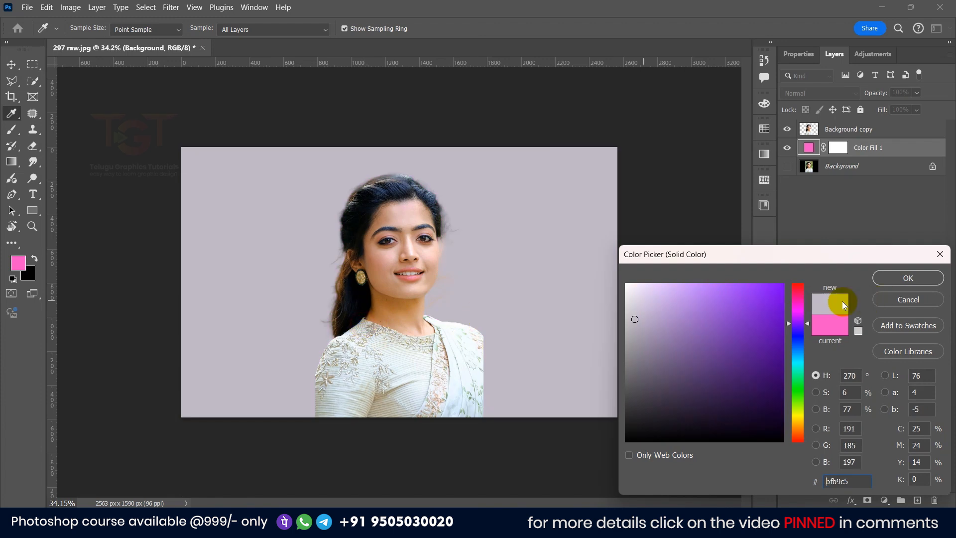
left_click(898, 278)
key("w")
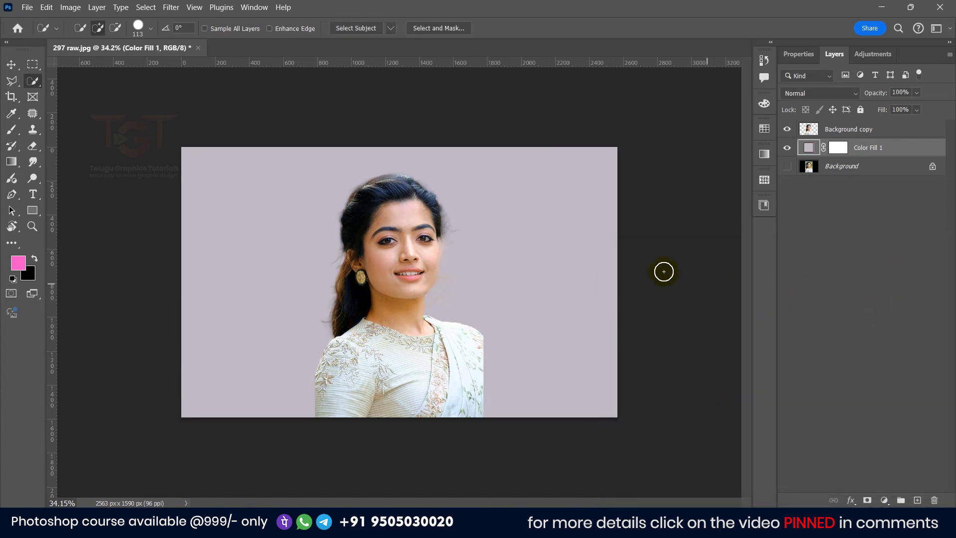
- Apply Curves to the cutout layer, slightly lowering the midtones and highlights and anchoring the shadows at input 30, output 30
left_click(825, 127)
key("v")
scroll(388, 231, "up", 7)
left_click(155, 224)
left_click(384, 154)
scroll(381, 167, "up", 5)
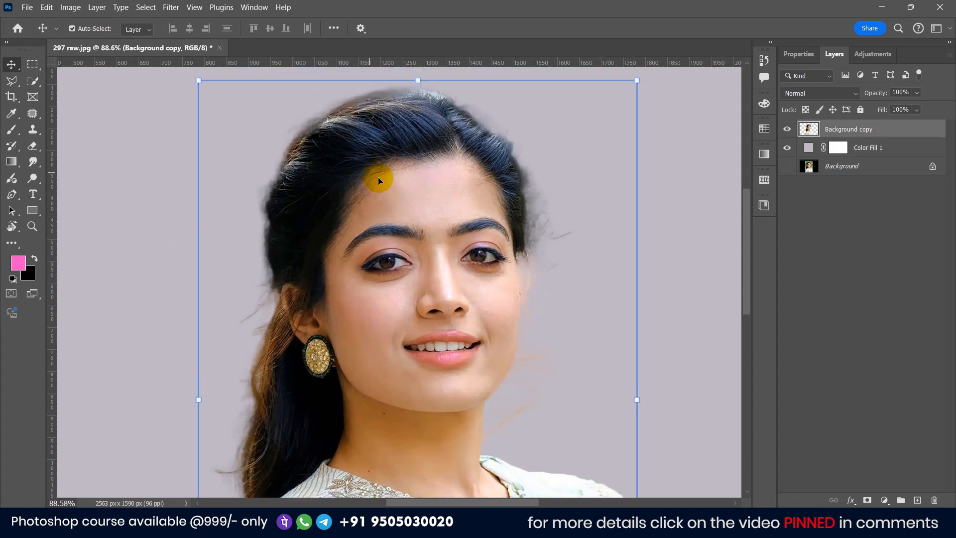
left_click(70, 8)
mouse_move(87, 38)
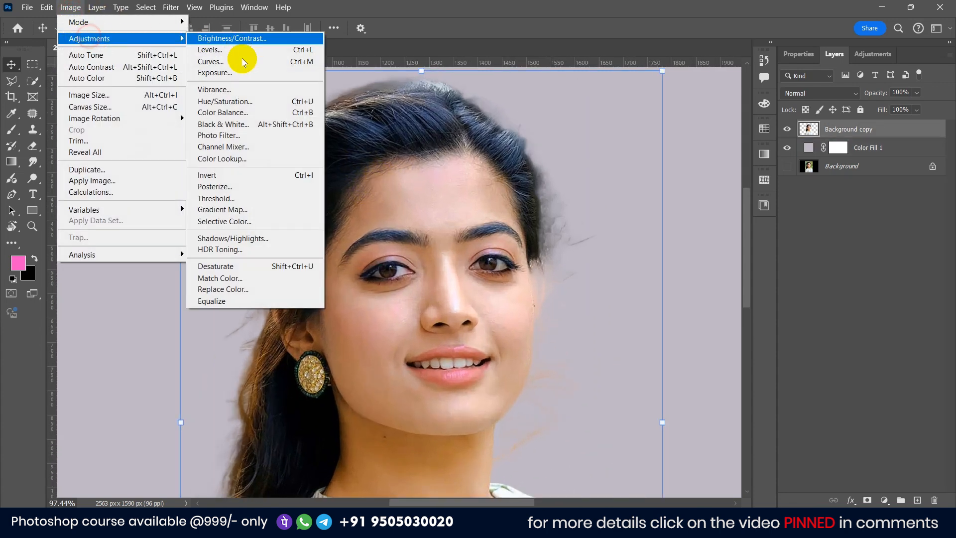
left_click(219, 61)
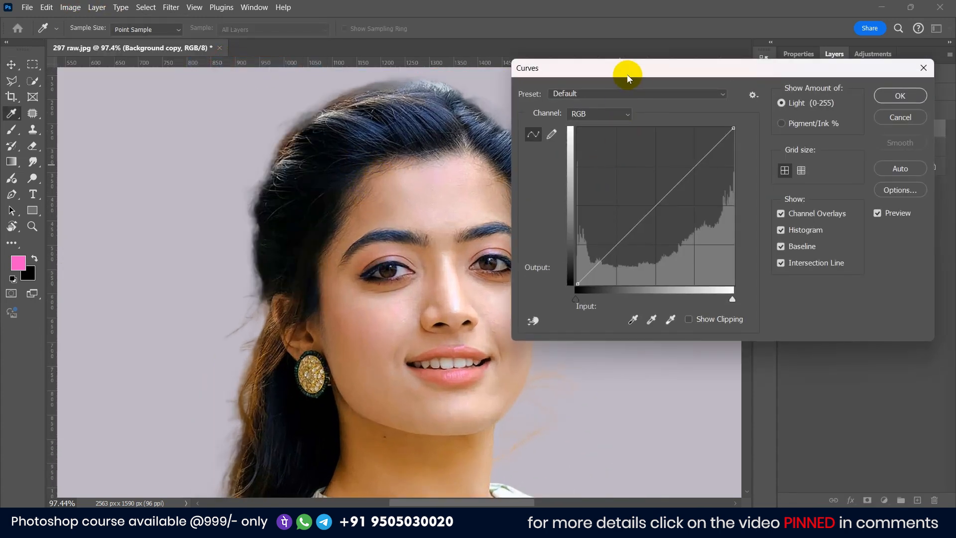
left_click_drag(626, 70, 725, 57)
left_click_drag(755, 193, 756, 195)
left_click(804, 147)
left_click_drag(695, 254, 695, 252)
left_click_drag(792, 51, 671, 52)
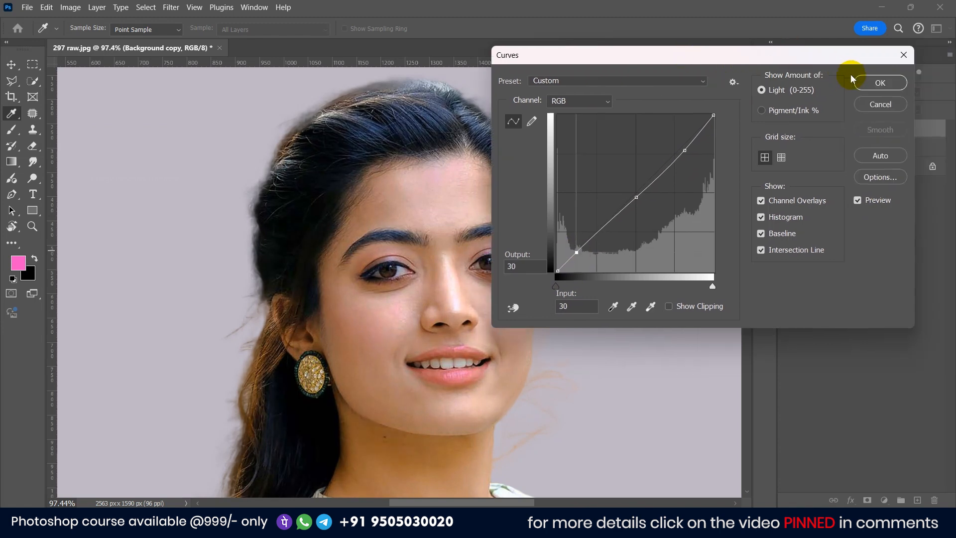
left_click(872, 83)
- Sharpen the cutout portrait with Unsharp Mask at 35% amount, 4.0 pixel radius and threshold 0
left_click(171, 7)
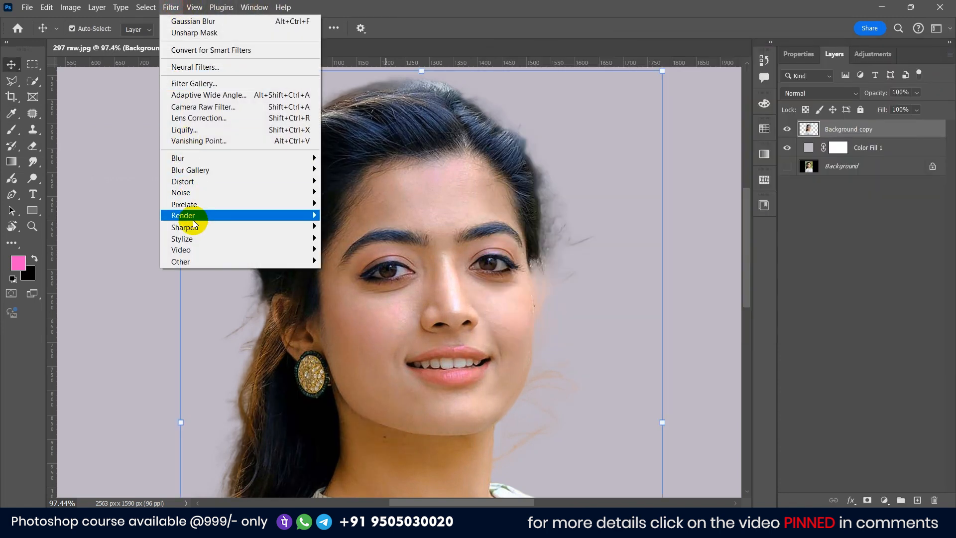
mouse_move(202, 228)
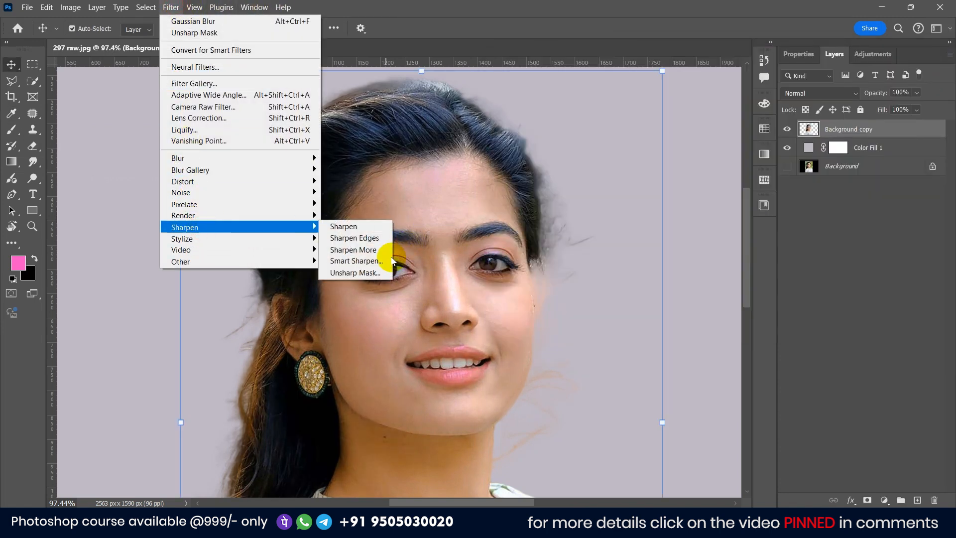
left_click(359, 271)
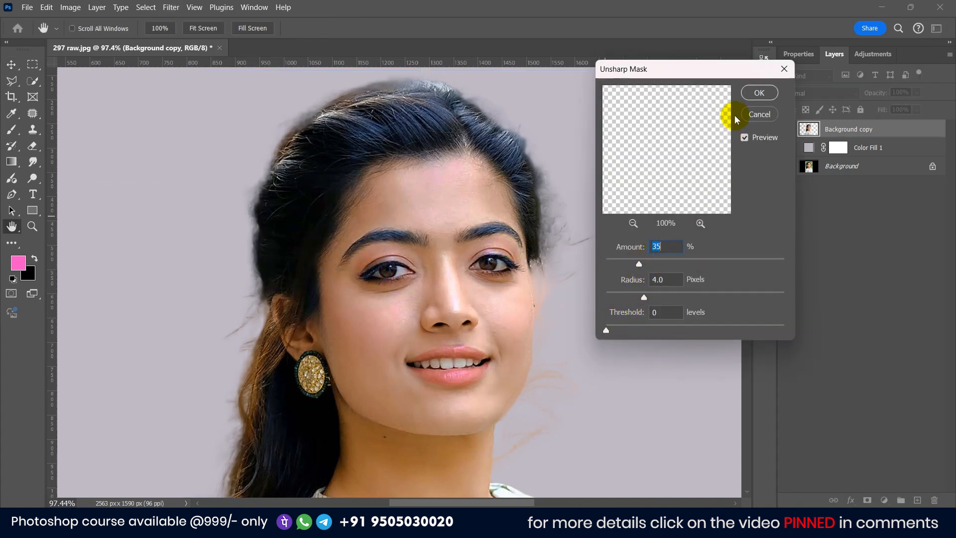
left_click(669, 280)
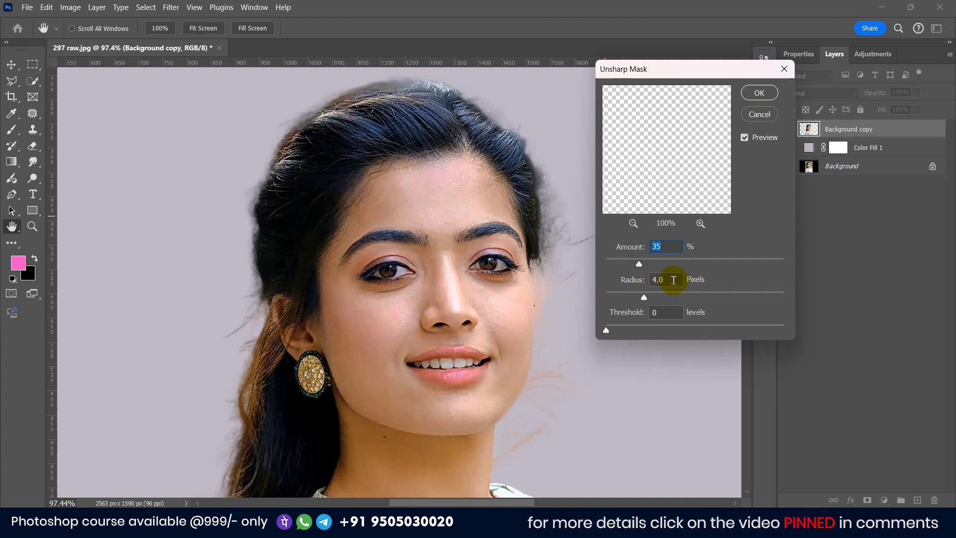
key("Return")
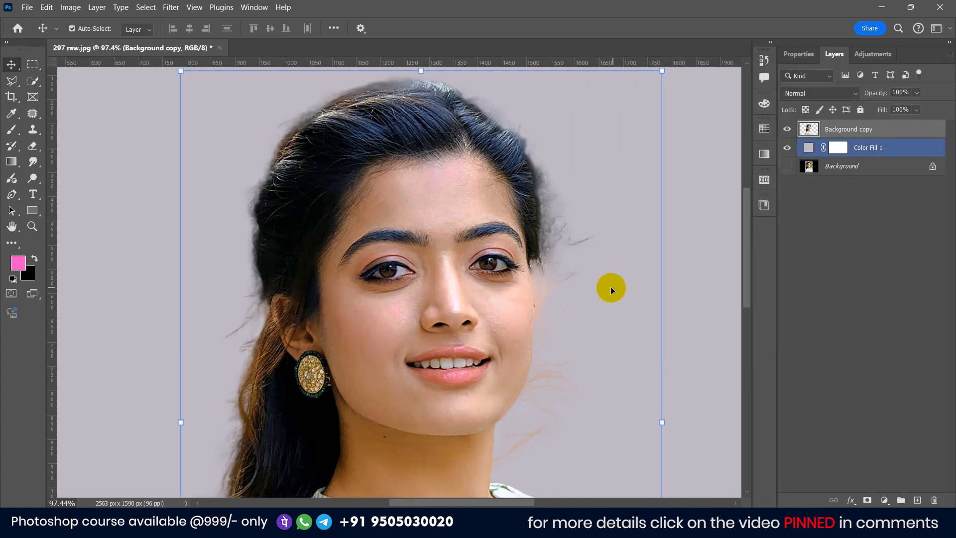
left_click(432, 197)
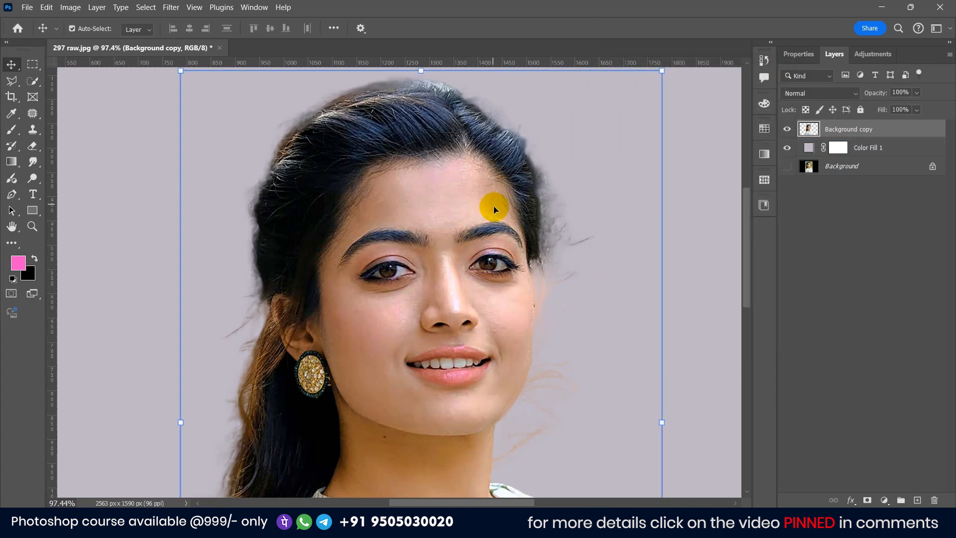
- Choose the Smudge tool with the Smoothing Smudge brush from the Digital-Painting-All-Brush set at 65 px
scroll(467, 218, "down", 3)
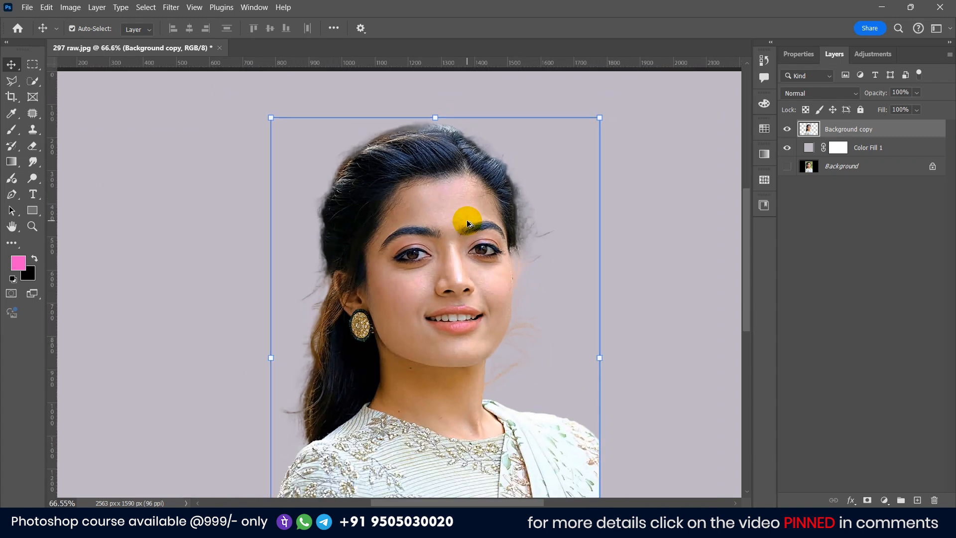
scroll(449, 223, "down", 1)
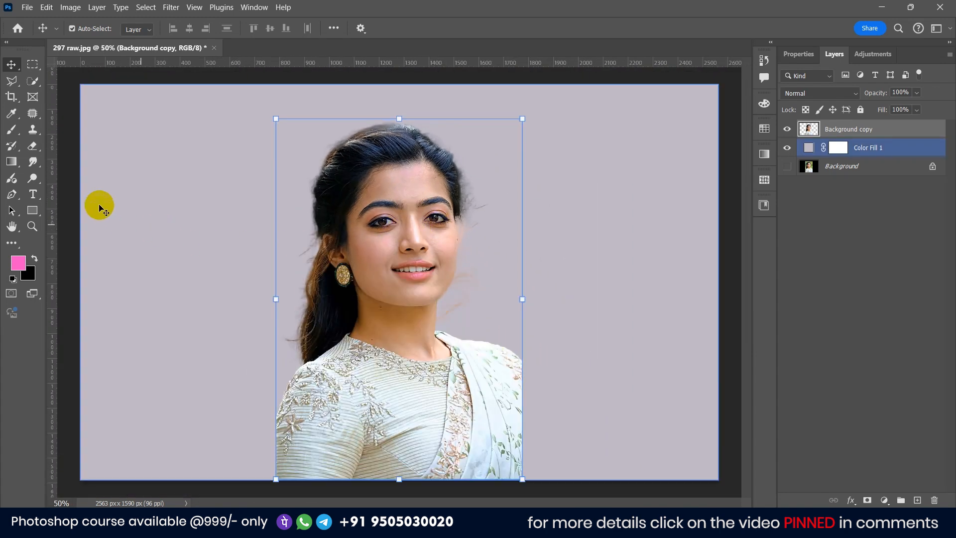
left_click(69, 192)
left_click(32, 170)
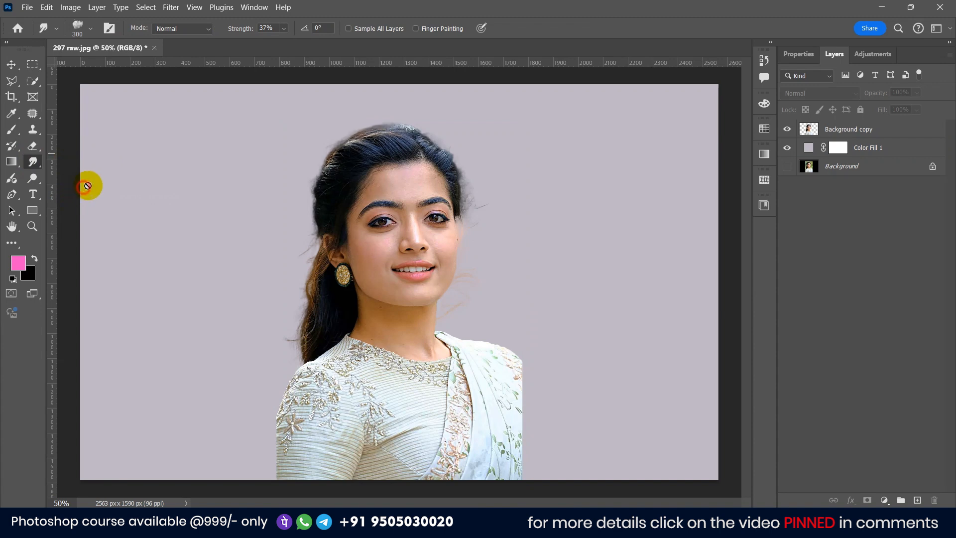
left_click(76, 29)
scroll(85, 199, "down", 10)
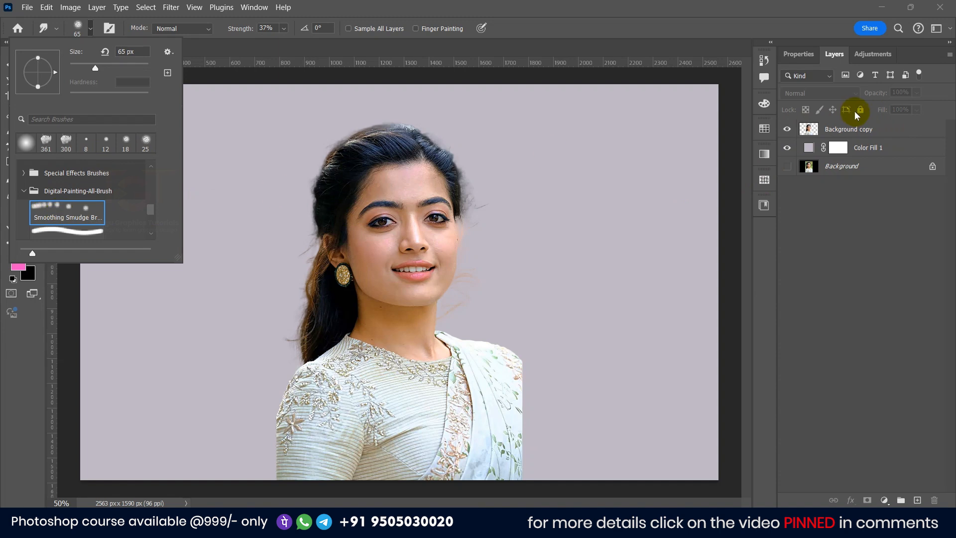
- Duplicate the Background copy layer and set the Smudge strength to 38%
left_click(845, 130)
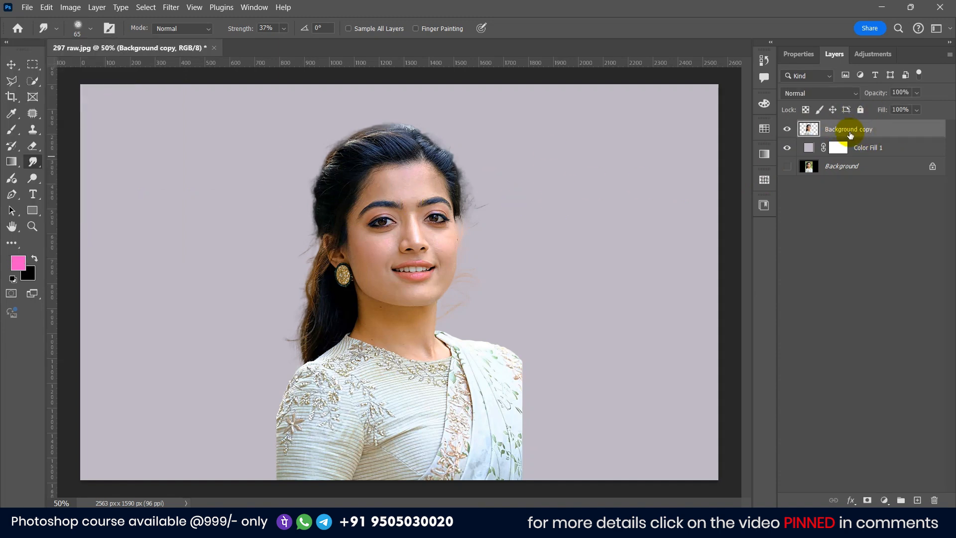
key("ctrl+j")
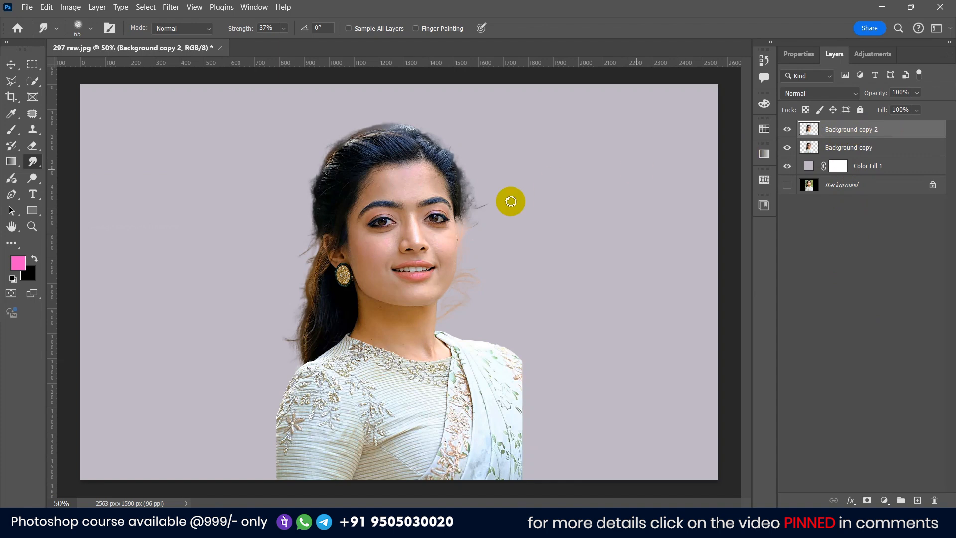
scroll(397, 185, "up", 5)
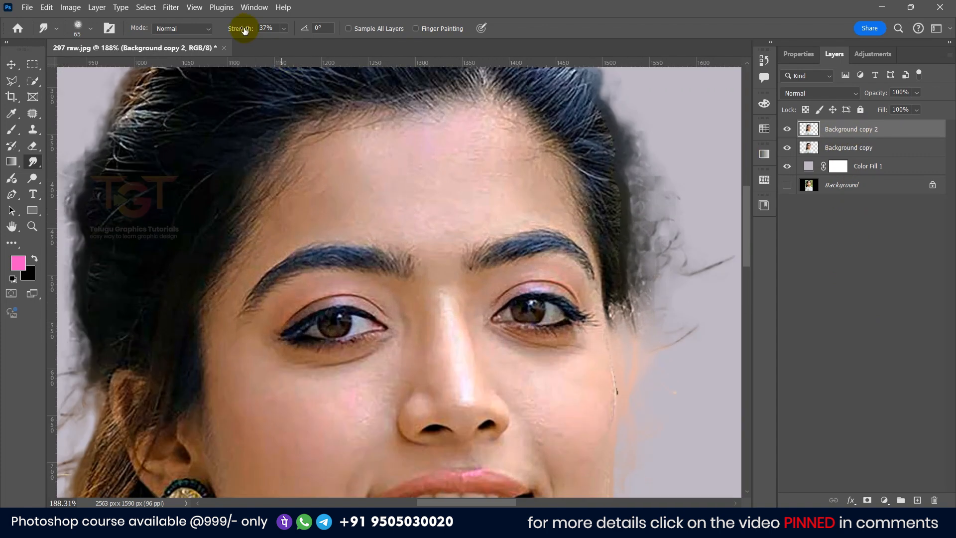
left_click(273, 27)
type("35")
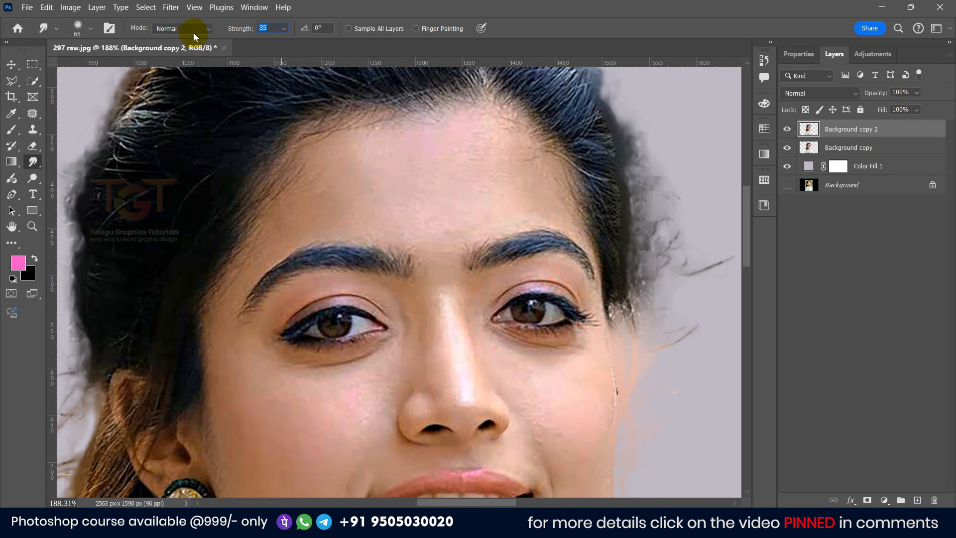
type("38")
key("Return")
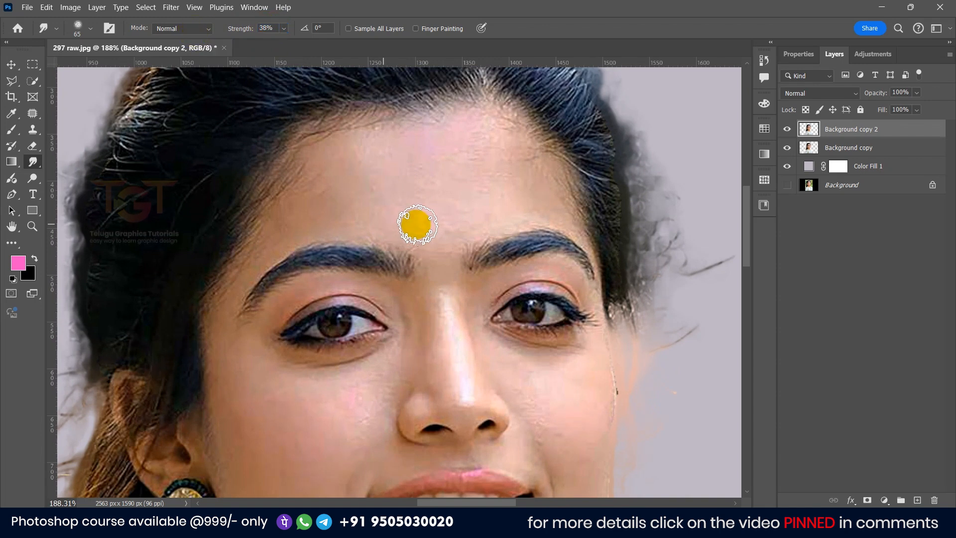
- Smudge the forehead skin smooth up to the hairline and above the eyebrows, using a smaller brush near the hair
mouse_move(419, 174)
left_mouse_down()
mouse_move(425, 194)
mouse_move(482, 162)
mouse_move(482, 186)
mouse_move(456, 206)
mouse_move(304, 190)
left_mouse_up()
left_click_drag(472, 191, 462, 191)
mouse_move(519, 218)
left_mouse_down()
mouse_move(470, 224)
mouse_move(564, 217)
mouse_move(551, 212)
mouse_move(551, 183)
mouse_move(487, 98)
mouse_move(373, 124)
mouse_move(339, 119)
mouse_move(397, 119)
mouse_move(480, 100)
mouse_move(520, 108)
left_mouse_up()
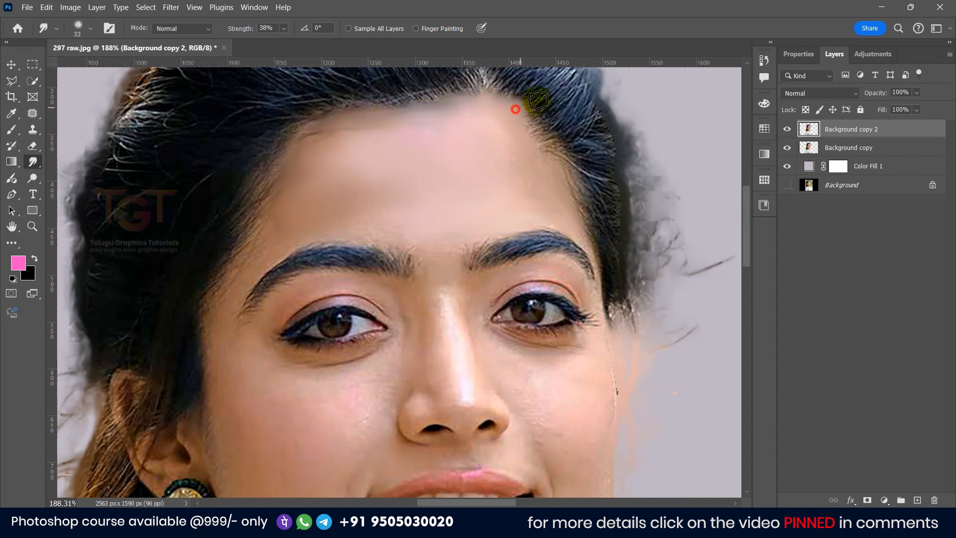
left_click_drag(476, 170, 486, 170)
left_click_drag(339, 258, 398, 175)
left_click_drag(315, 167, 312, 167)
- Reduce the Smudge strength to 21% and smooth the skin at the earring-side temple and the nose bridge
left_click_drag(238, 28, 237, 29)
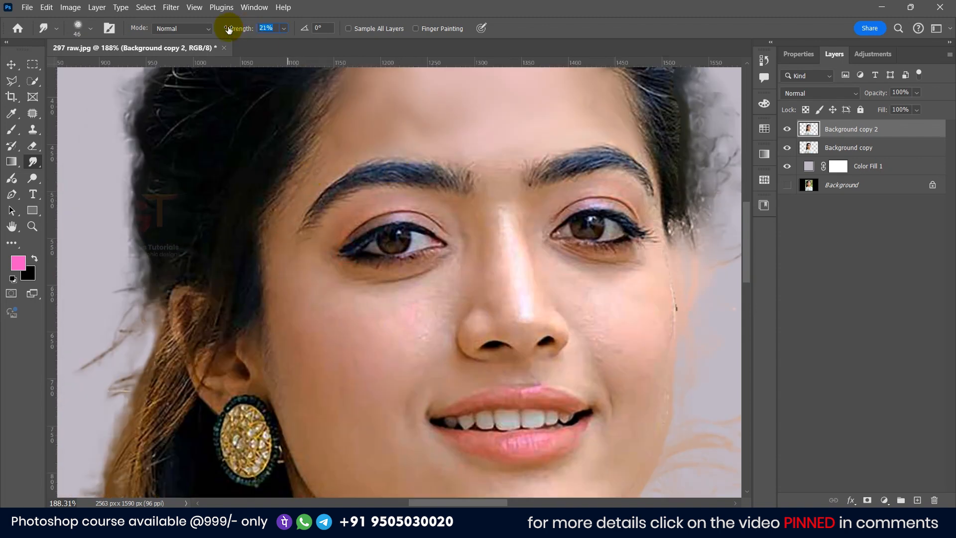
mouse_move(326, 148)
left_mouse_down()
mouse_move(305, 193)
mouse_move(358, 140)
mouse_move(308, 177)
left_mouse_up()
scroll(509, 232, "up", 2)
left_click_drag(510, 232, 512, 172)
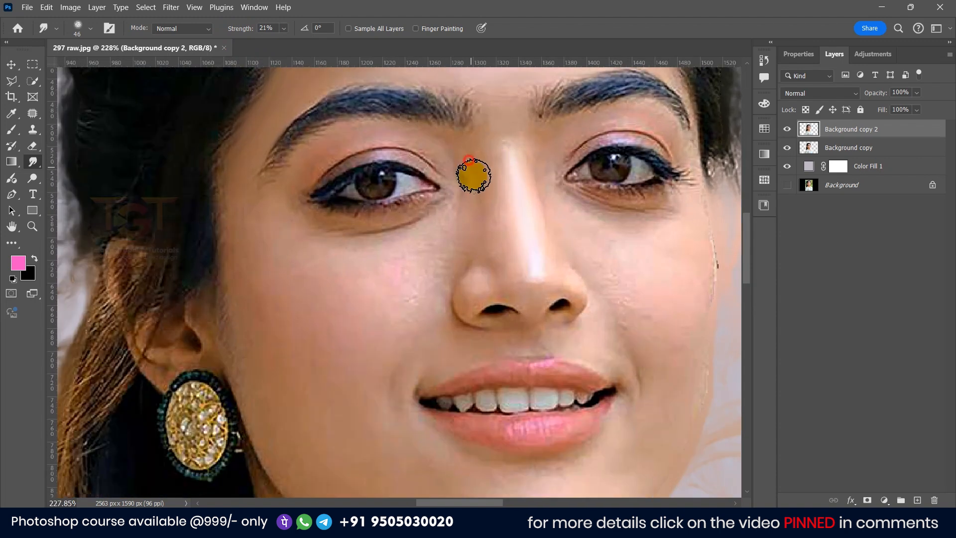
- Smooth the earring-side cheek, the jawline and the chin with the 46 px smudge brush
mouse_move(401, 269)
left_mouse_down()
mouse_move(466, 215)
mouse_move(380, 271)
mouse_move(440, 243)
mouse_move(416, 277)
mouse_move(406, 343)
mouse_move(391, 273)
mouse_move(278, 244)
mouse_move(368, 284)
mouse_move(343, 348)
mouse_move(359, 264)
left_mouse_up()
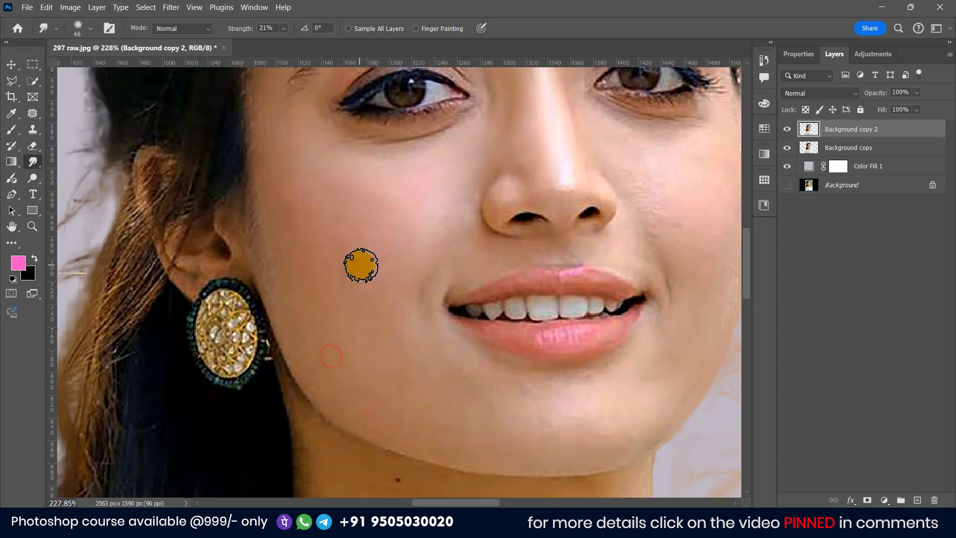
mouse_move(343, 203)
left_mouse_down()
mouse_move(340, 273)
mouse_move(348, 245)
mouse_move(397, 227)
mouse_move(319, 218)
mouse_move(315, 275)
mouse_move(277, 147)
left_mouse_up()
mouse_move(261, 221)
left_mouse_down()
mouse_move(290, 307)
mouse_move(284, 266)
mouse_move(302, 356)
mouse_move(364, 379)
mouse_move(319, 281)
mouse_move(330, 328)
mouse_move(431, 449)
mouse_move(429, 417)
mouse_move(448, 444)
mouse_move(358, 331)
left_mouse_up()
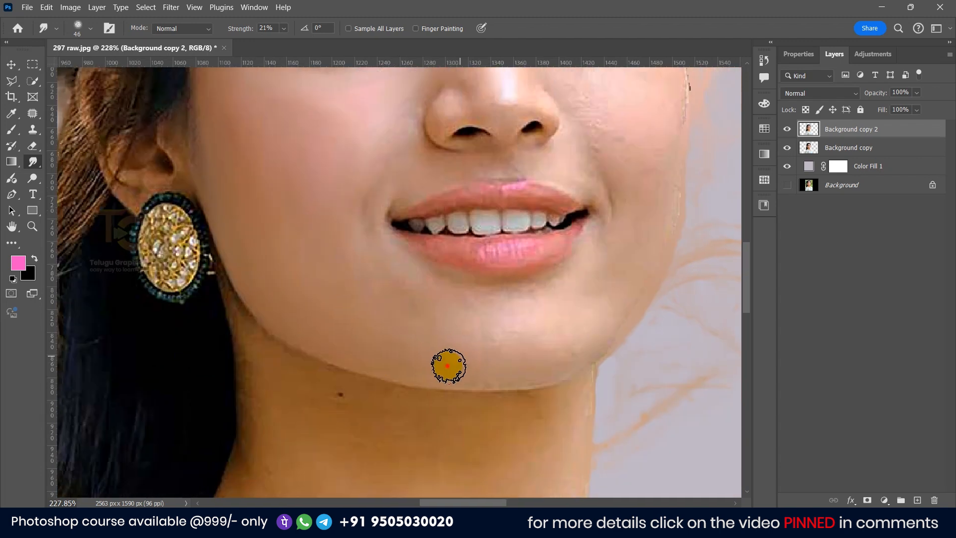
left_click_drag(511, 350, 422, 350)
- Smooth the cheek opposite the earring and the skin beside the nose with a 40 px smudge brush at 19% strength
mouse_move(435, 309)
left_mouse_down()
mouse_move(335, 298)
mouse_move(418, 334)
mouse_move(305, 267)
mouse_move(242, 270)
left_mouse_up()
scroll(407, 190, "up", 2)
left_click_drag(408, 190, 451, 297)
left_click_drag(478, 275, 474, 277)
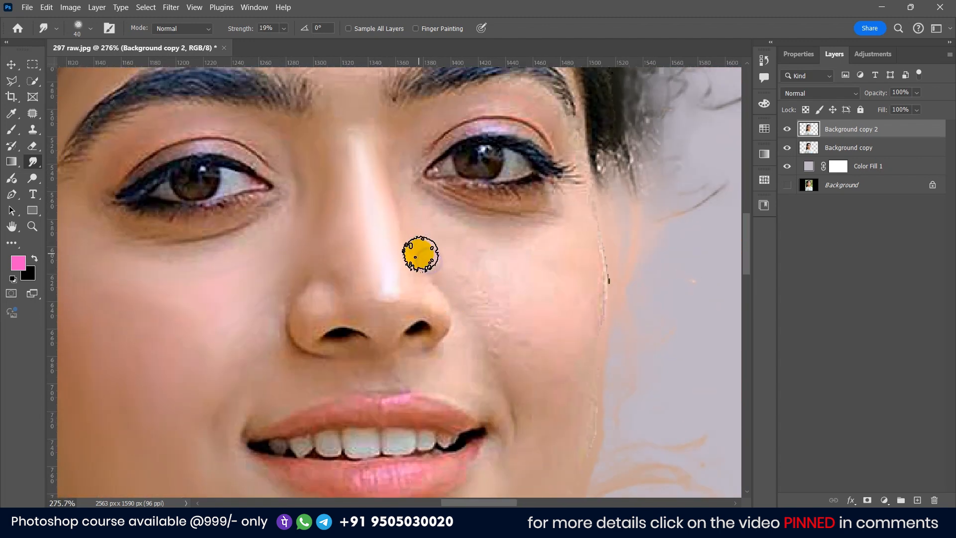
mouse_move(405, 191)
left_mouse_down()
mouse_move(434, 238)
mouse_move(447, 231)
mouse_move(416, 207)
mouse_move(495, 268)
mouse_move(475, 258)
mouse_move(445, 263)
mouse_move(525, 329)
mouse_move(463, 281)
mouse_move(515, 355)
mouse_move(470, 249)
left_mouse_up()
left_click_drag(517, 305, 554, 288)
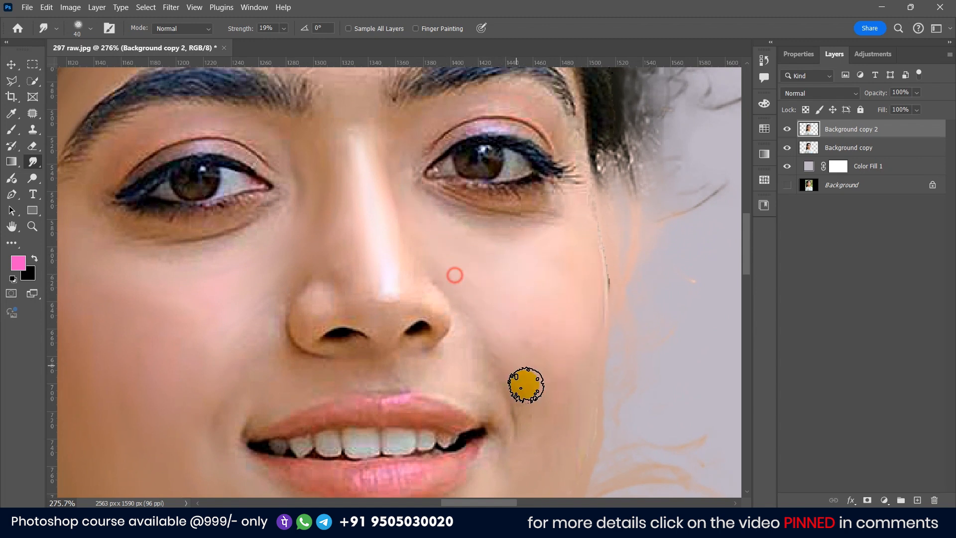
- Smooth the nose tip, nostrils and the skin just beneath them, starting with a 16 px smudge brush
scroll(380, 305, "up", 2)
mouse_move(363, 323)
left_mouse_down()
mouse_move(322, 316)
mouse_move(349, 316)
mouse_move(314, 319)
mouse_move(297, 334)
mouse_move(347, 314)
mouse_move(370, 335)
left_mouse_up()
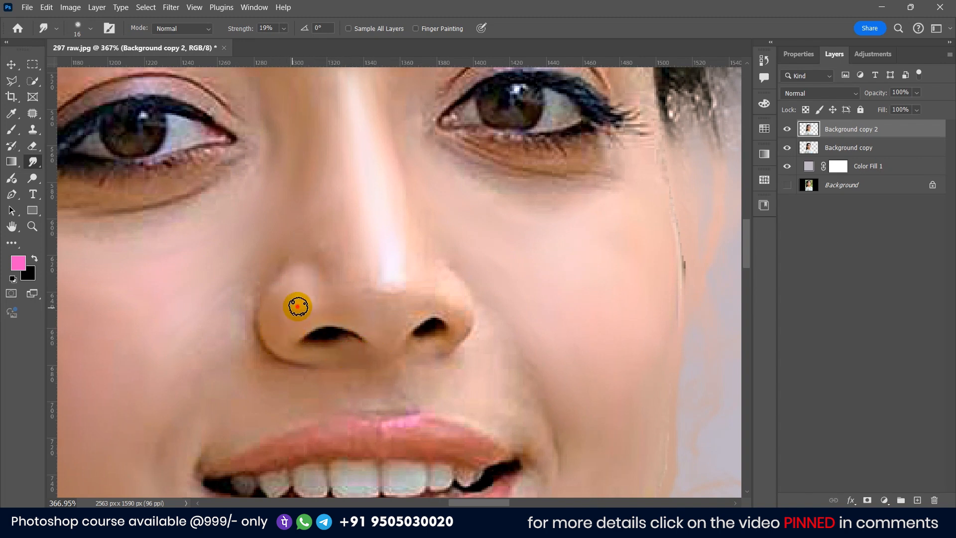
left_click_drag(457, 318, 433, 306)
left_click_drag(423, 244, 435, 266)
key("]")
key("]")
key("]")
left_click_drag(289, 371, 372, 362)
mouse_move(308, 357)
left_mouse_down()
mouse_move(330, 294)
mouse_move(341, 198)
left_mouse_up()
- Blend the lower lip's texture and edges smooth with a 20 px smudge brush
scroll(326, 363, "down", 3)
key("]")
scroll(416, 363, "up", 3)
mouse_move(551, 339)
left_mouse_down()
mouse_move(459, 387)
mouse_move(356, 350)
left_mouse_up()
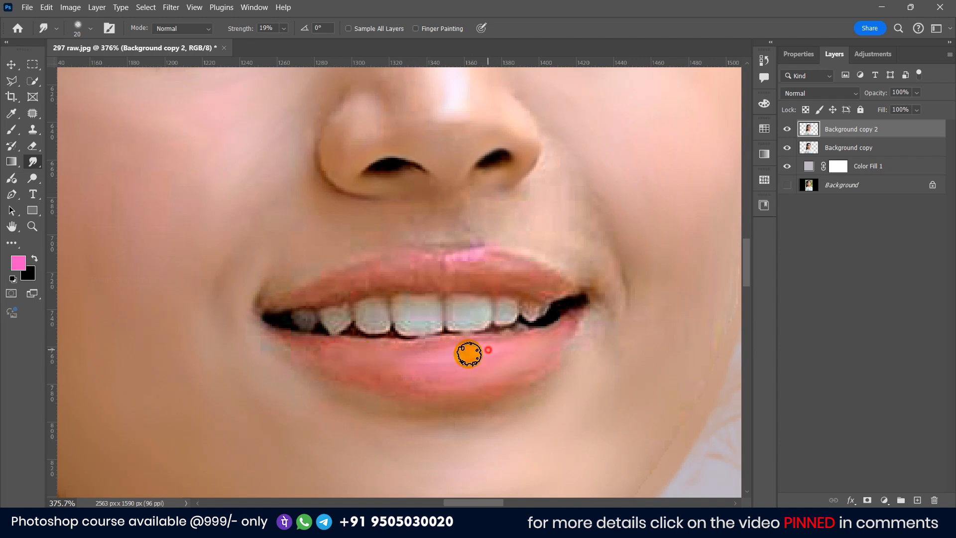
mouse_move(400, 375)
left_mouse_down()
mouse_move(509, 369)
mouse_move(442, 388)
mouse_move(504, 378)
mouse_move(335, 375)
left_mouse_up()
left_click_drag(427, 385, 437, 365)
mouse_move(440, 360)
left_mouse_down()
mouse_move(373, 351)
mouse_move(409, 350)
mouse_move(383, 350)
left_mouse_up()
mouse_move(284, 339)
left_mouse_down()
mouse_move(368, 355)
mouse_move(340, 343)
mouse_move(414, 348)
left_mouse_up()
mouse_move(279, 343)
left_mouse_down()
mouse_move(435, 387)
mouse_move(408, 416)
left_mouse_up()
left_click_drag(476, 354, 452, 376)
- Smudge the upper lip and the skin between the mouth and nose smooth with a smaller 17 px brush
left_click_drag(442, 288, 515, 294)
left_click_drag(297, 319, 372, 294)
left_click_drag(258, 282, 378, 261)
mouse_move(294, 221)
left_mouse_down()
mouse_move(426, 257)
mouse_move(455, 248)
mouse_move(559, 298)
left_mouse_up()
left_click_drag(502, 231, 562, 237)
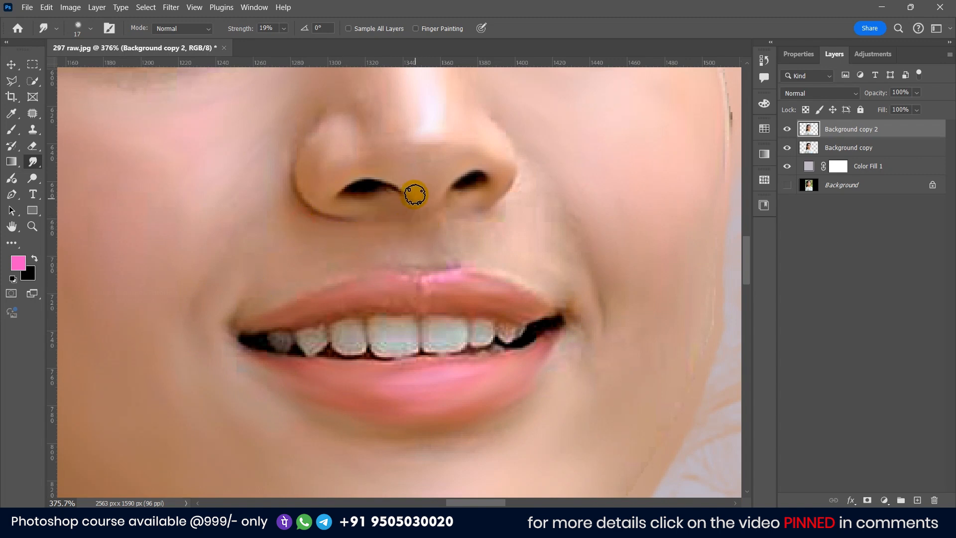
- Smudge the skin directly below the nose and around the nostrils smooth, starting with the 17 px brush
left_click_drag(409, 180, 431, 209)
mouse_move(477, 153)
left_mouse_down()
mouse_move(455, 172)
mouse_move(458, 204)
left_mouse_up()
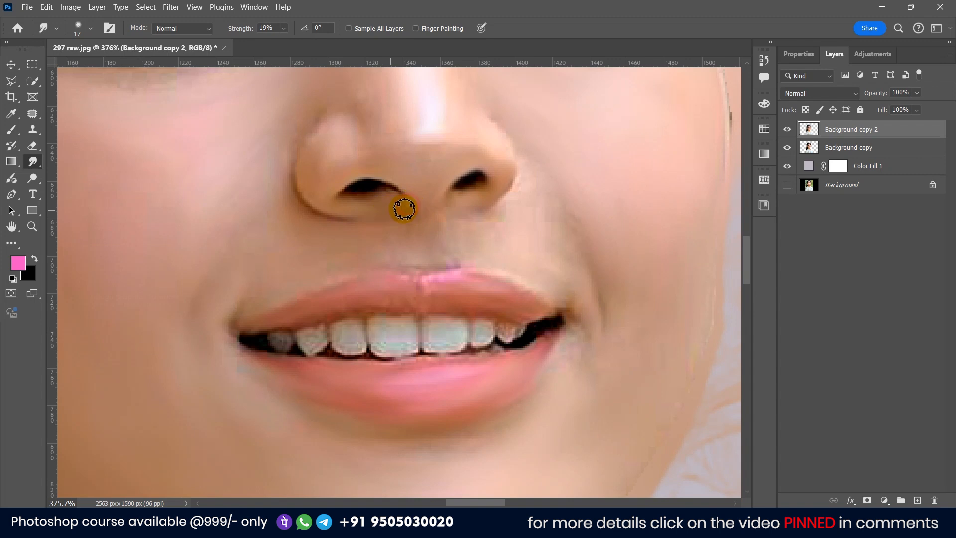
scroll(375, 201, "up", 3)
left_click_drag(375, 196, 351, 190)
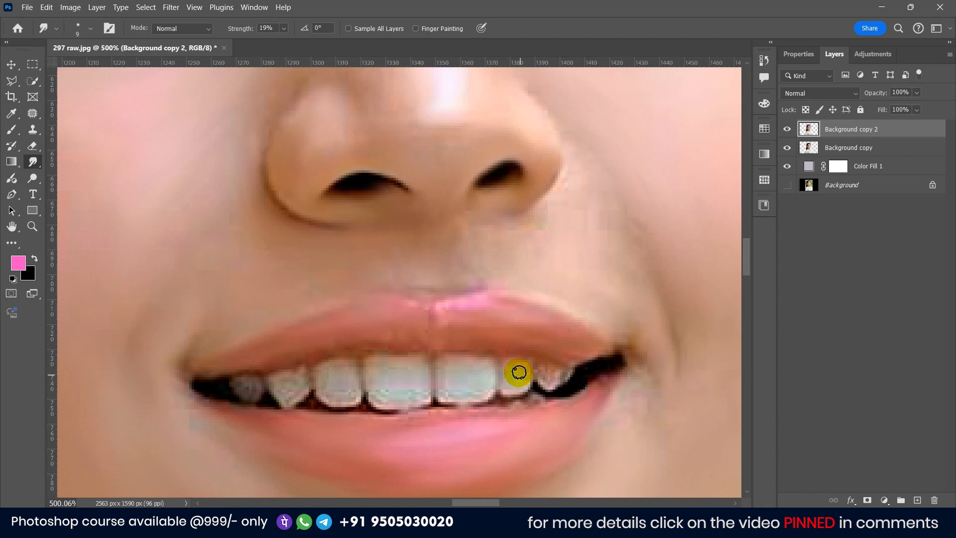
- Smooth the teeth, the gaps between them and the gum edges with a 9 px smudge brush
mouse_move(509, 392)
left_mouse_down()
mouse_move(486, 363)
mouse_move(454, 388)
mouse_move(455, 378)
mouse_move(472, 393)
mouse_move(484, 369)
mouse_move(444, 393)
mouse_move(424, 374)
mouse_move(384, 384)
mouse_move(418, 396)
mouse_move(386, 402)
left_mouse_up()
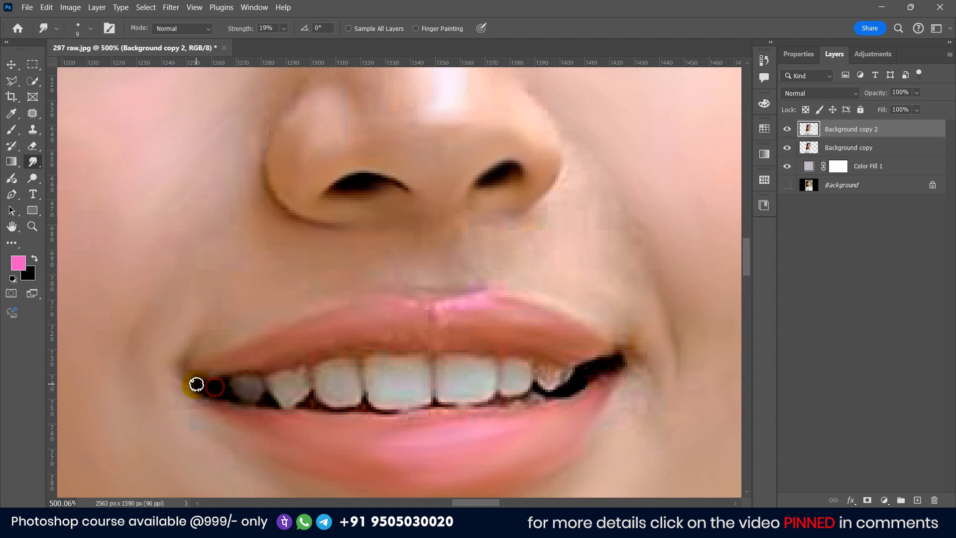
mouse_move(591, 390)
left_mouse_down()
mouse_move(469, 413)
mouse_move(293, 413)
left_mouse_up()
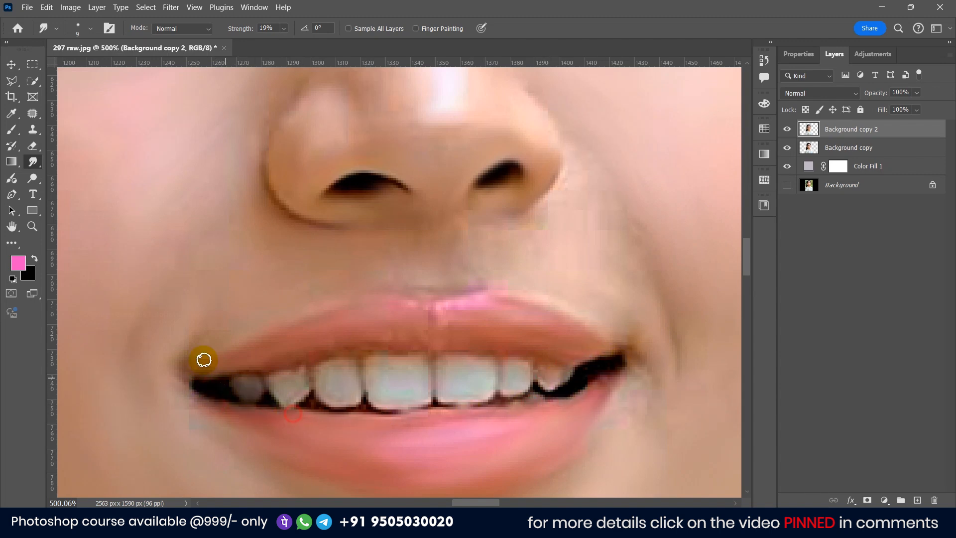
scroll(560, 402, "down", 5)
scroll(542, 335, "up", 4)
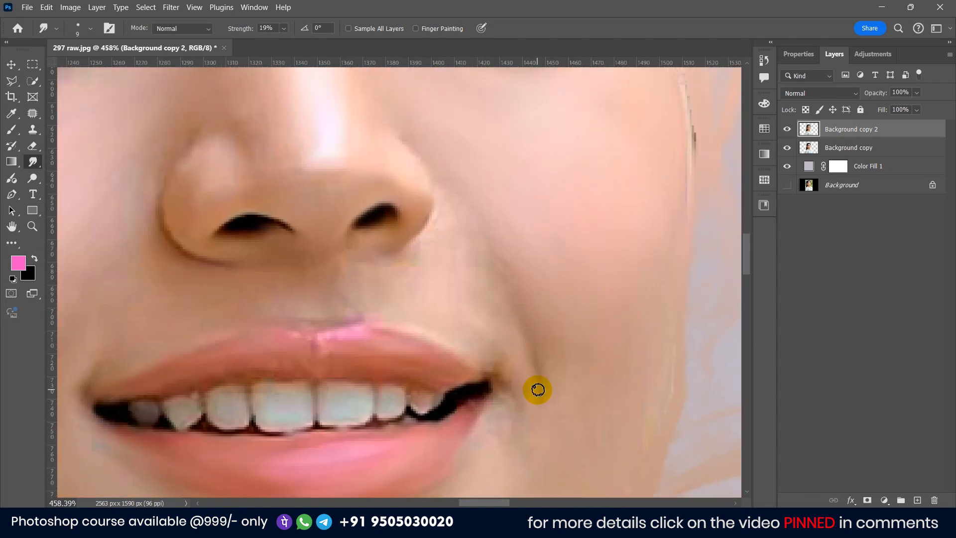
- Smooth the smile line beside the mouth corner and the cheek's outer edge, enlarging the smudge brush to 16 px
left_click(533, 355)
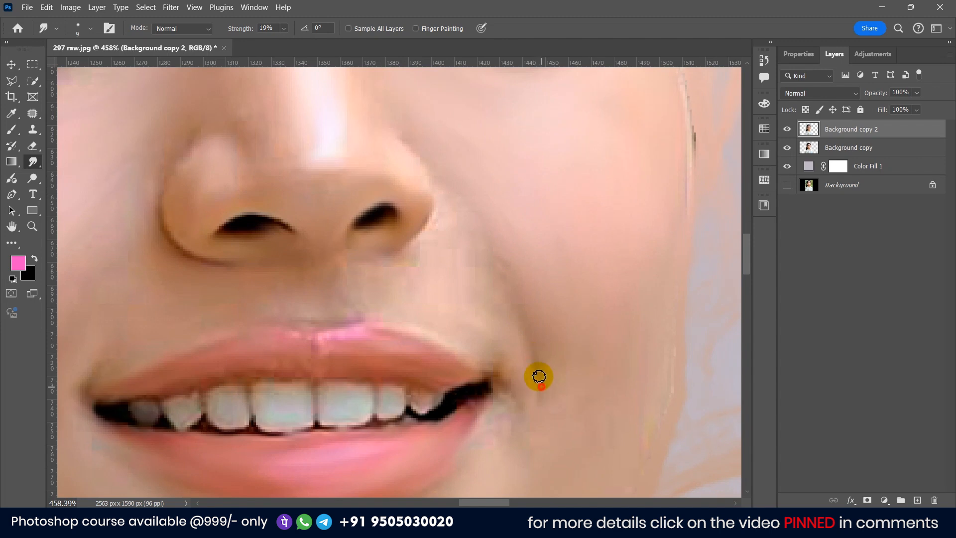
left_click(531, 362)
key("]")
key("]")
key("]")
key("]")
key("]")
key("]")
key("]")
left_click_drag(683, 203, 677, 273)
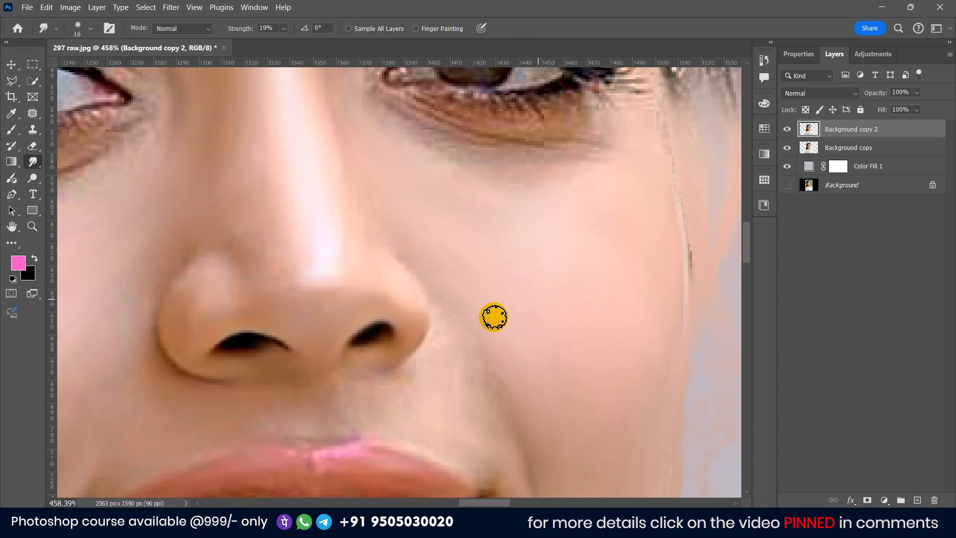
- Hide the Background copy layer and smooth the skin between the eyebrow and the eyelid on the side away from the earring
scroll(478, 404, "down", 8)
left_click(787, 148)
scroll(536, 179, "up", 6)
scroll(348, 147, "up", 3)
left_click_drag(317, 192, 420, 134)
left_click_drag(364, 161, 459, 124)
left_click_drag(392, 140, 494, 119)
left_click_drag(427, 123, 491, 113)
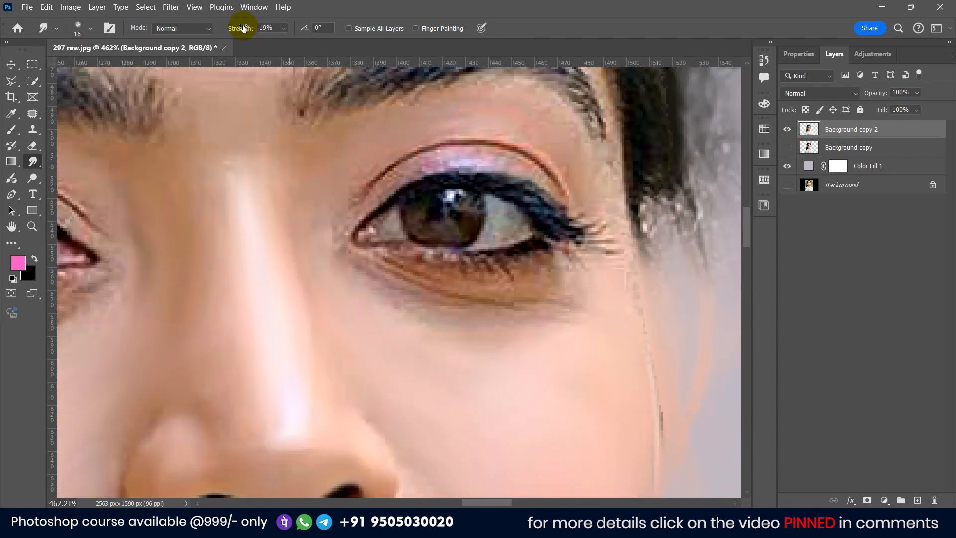
- Smooth this eye's upper lid, crease line and eyeliner wing with a 10 px smudge brush at 37% strength
mouse_move(375, 145)
left_mouse_down()
mouse_move(497, 124)
mouse_move(551, 127)
mouse_move(552, 149)
left_mouse_up()
left_click_drag(547, 115, 617, 222)
left_click_drag(328, 214, 330, 235)
key("bracketleft")
key("bracketleft")
mouse_move(428, 160)
left_mouse_down()
mouse_move(530, 174)
mouse_move(552, 159)
left_mouse_up()
left_click_drag(409, 147, 398, 163)
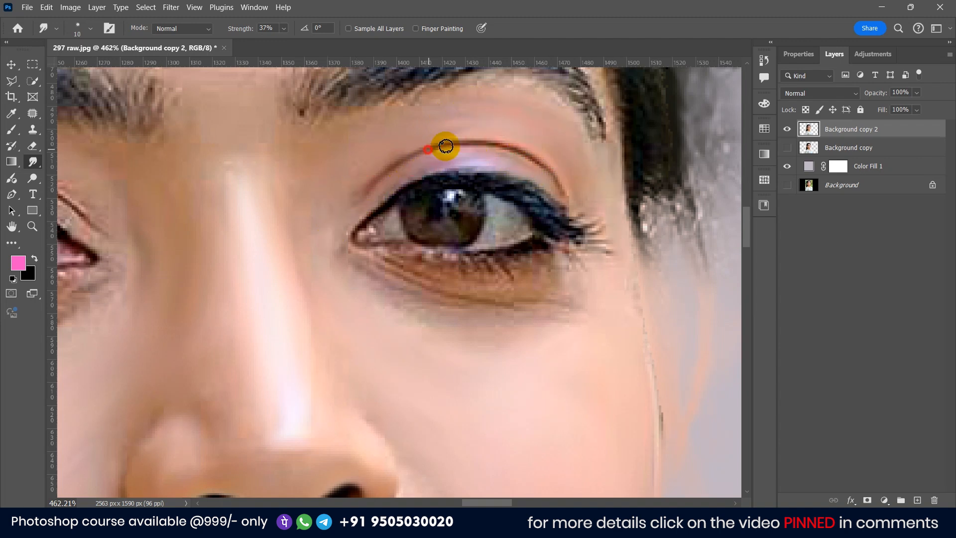
mouse_move(486, 144)
left_mouse_down()
mouse_move(546, 162)
mouse_move(561, 186)
left_mouse_up()
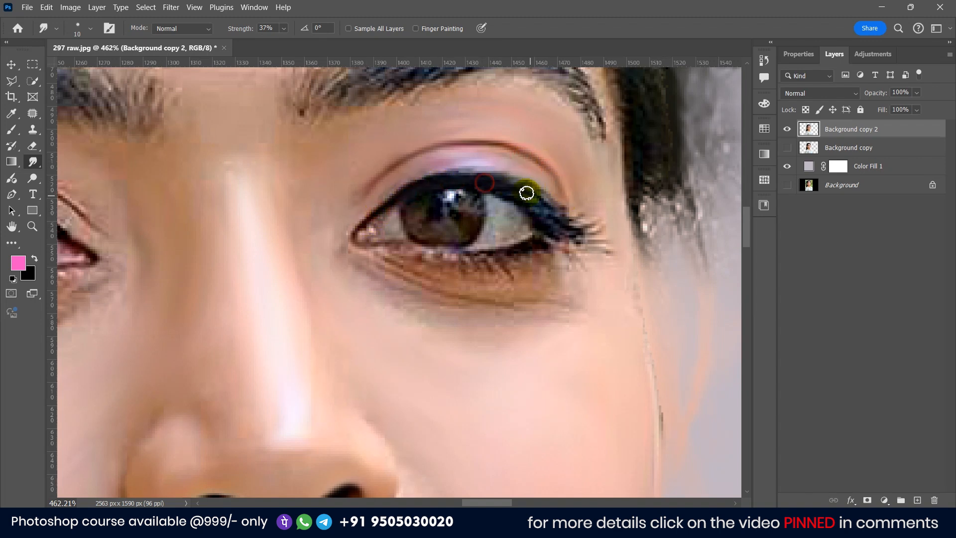
mouse_move(549, 209)
left_mouse_down()
mouse_move(597, 227)
mouse_move(542, 214)
mouse_move(583, 221)
mouse_move(561, 246)
left_mouse_up()
- Blend the lower lashes and the skin under the same eye with a smudge brush of about 6 px
key("bracketleft")
key("bracketleft")
key("bracketleft")
key("bracketleft")
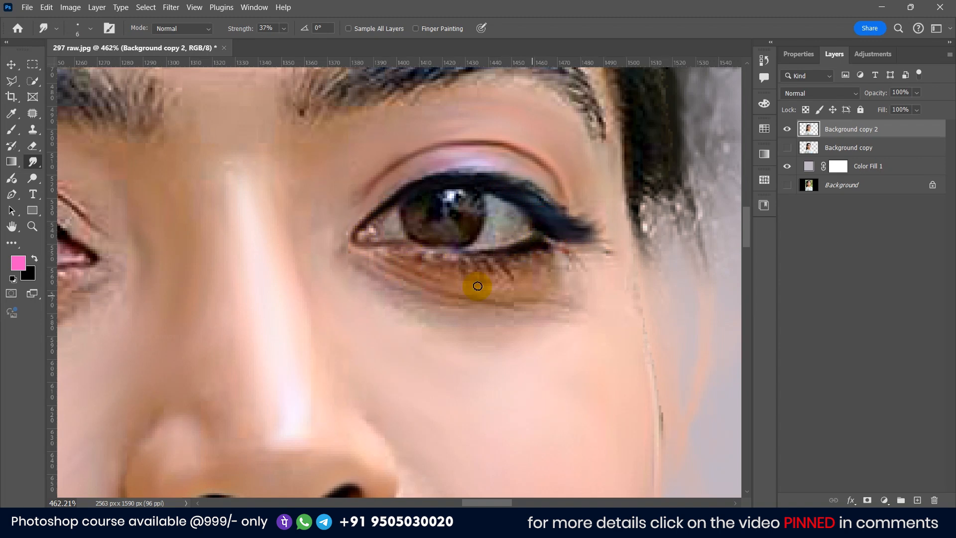
left_click_drag(417, 301, 411, 287)
left_click_drag(497, 281, 551, 264)
mouse_move(341, 244)
left_mouse_down()
mouse_move(386, 314)
mouse_move(588, 299)
mouse_move(563, 265)
left_mouse_up()
scroll(528, 214, "up", 1)
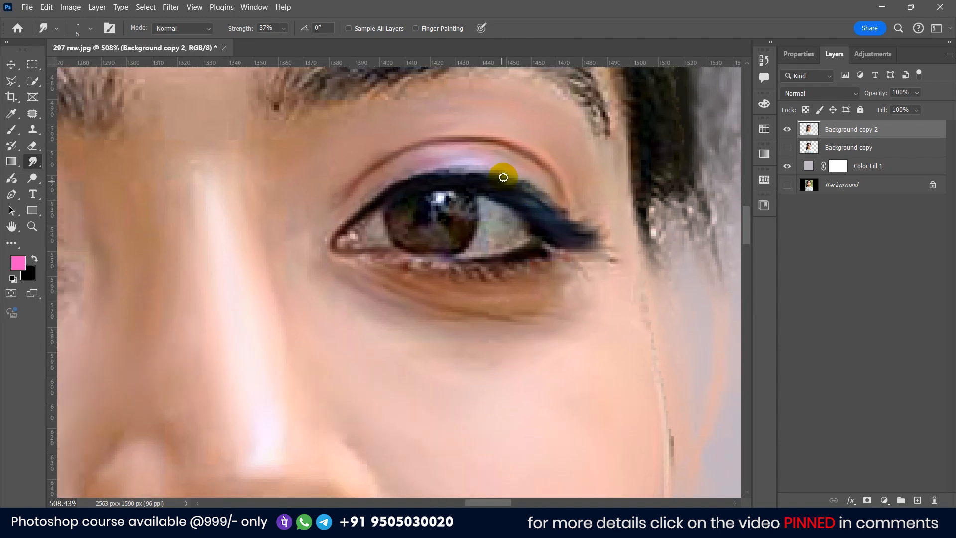
- Smooth the upper lid, crease line and upper eyeliner of the eye on the earring side
scroll(493, 170, "down", 4)
scroll(531, 222, "up", 6)
left_click_drag(517, 319, 535, 313)
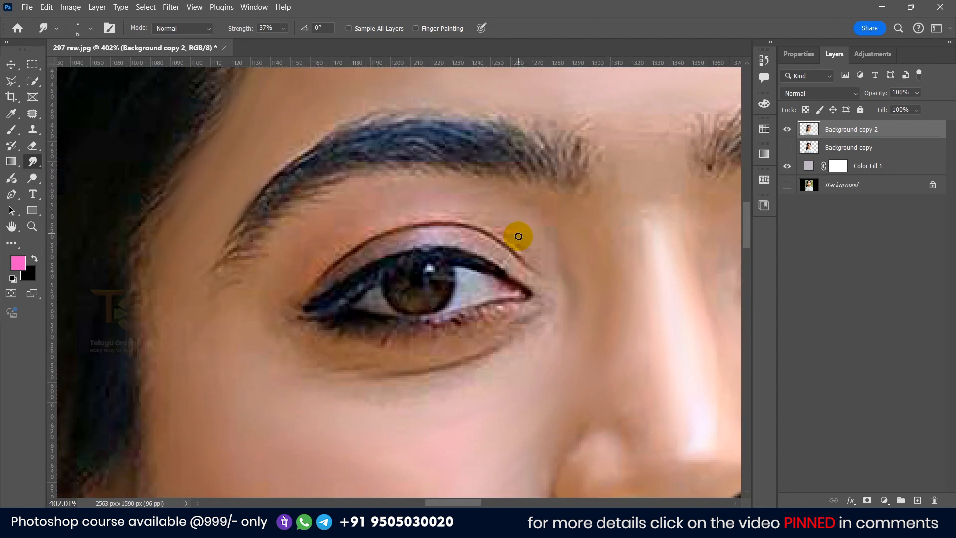
key("]")
key("]")
key("]")
left_click_drag(401, 197, 354, 217)
left_click_drag(344, 228, 289, 284)
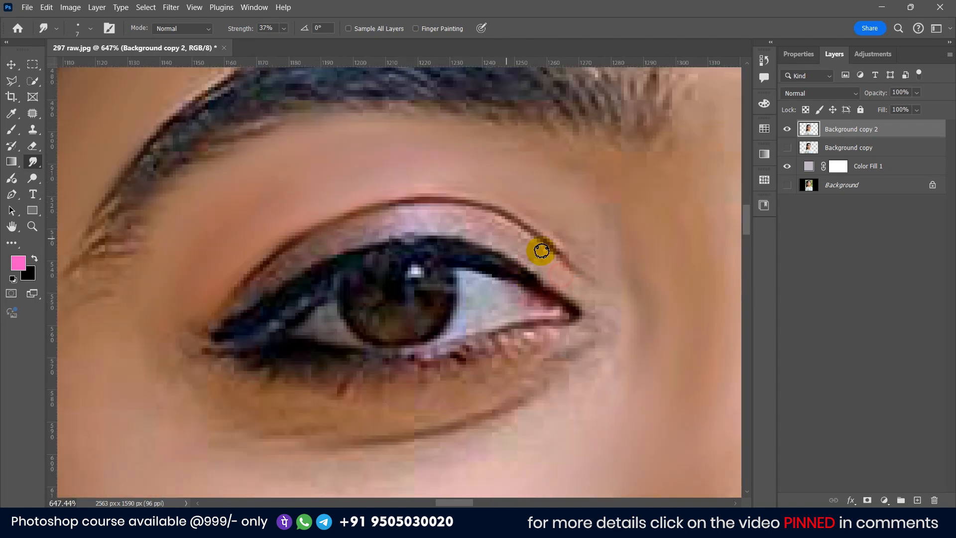
mouse_move(540, 250)
left_mouse_down()
mouse_move(521, 241)
mouse_move(415, 219)
mouse_move(276, 273)
left_mouse_up()
mouse_move(548, 243)
left_mouse_down()
mouse_move(486, 206)
mouse_move(406, 193)
mouse_move(272, 245)
mouse_move(231, 292)
left_mouse_up()
- Smudge the lower lashes and under-eye shadow of the earring-side eye with a 9 px brush
left_click_drag(540, 349, 418, 373)
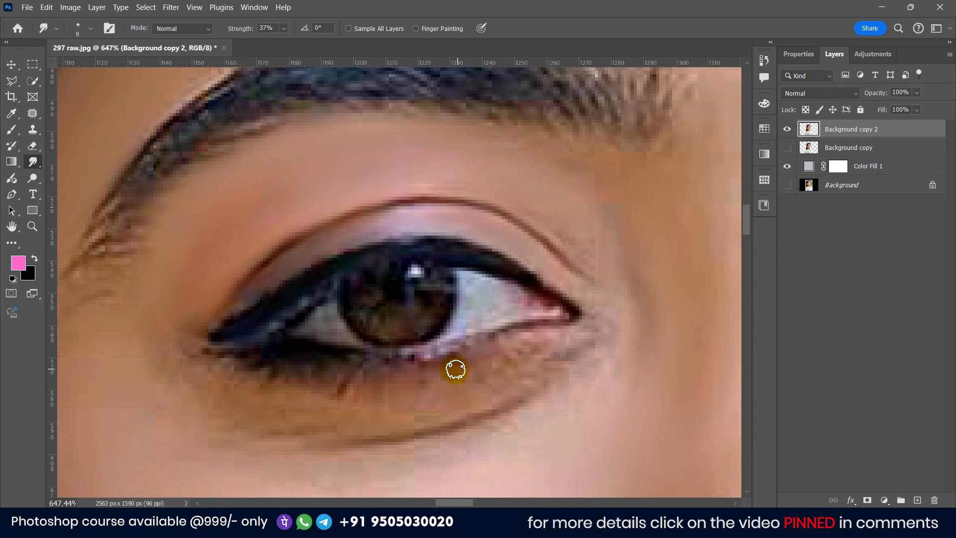
left_click_drag(548, 379, 247, 416)
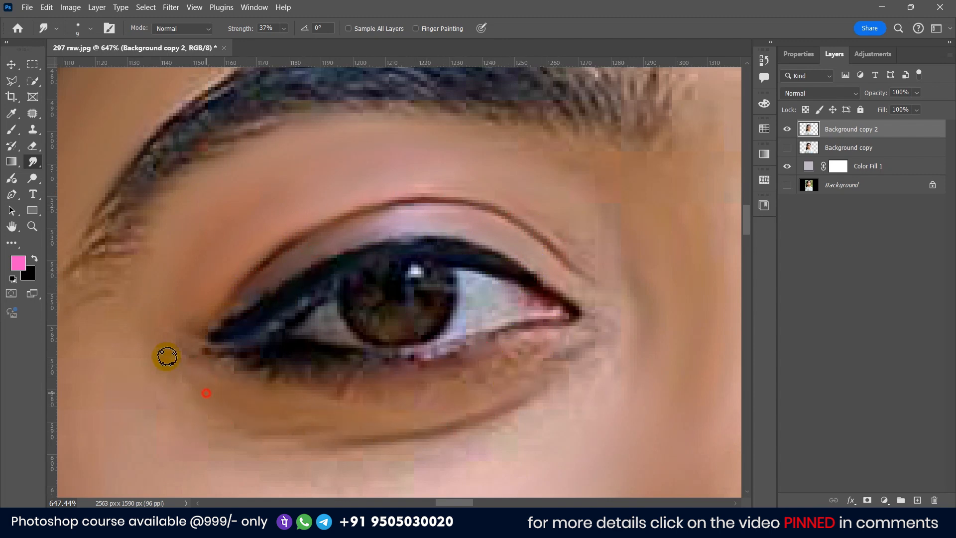
left_click_drag(522, 327, 416, 357)
- Refine the inner corner of the earring-side eye with a 6 px smudge brush
scroll(454, 318, "down", 10)
scroll(466, 320, "up", 10)
key("bracketleft")
key("bracketleft")
key("bracketleft")
left_click_drag(404, 277, 448, 300)
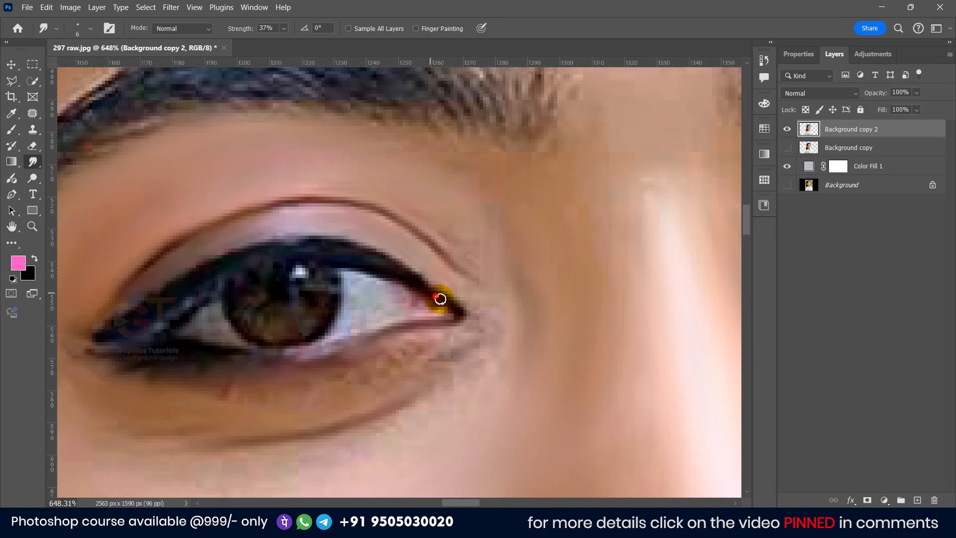
scroll(443, 274, "down", 8)
scroll(451, 273, "up", 8)
- Smooth the skin around the eye's inner corner and along the under-eye fold with an 11 px smudge brush
key("bracketright")
key("bracketright")
key("bracketright")
key("bracketright")
key("bracketright")
left_click_drag(437, 260, 453, 273)
left_click_drag(410, 406, 475, 369)
left_click_drag(370, 391, 437, 350)
scroll(372, 335, "down", 8)
scroll(371, 335, "up", 8)
left_click_drag(468, 289, 404, 341)
left_click_drag(330, 375, 258, 404)
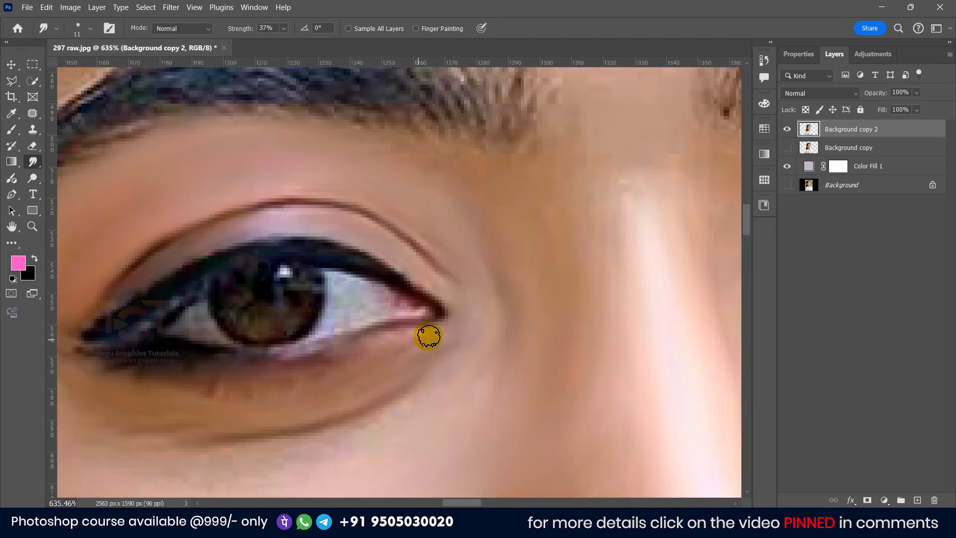
scroll(258, 403, "down", 8)
scroll(257, 398, "up", 7)
left_click_drag(307, 353, 300, 356)
- Blend the under-eye area into the cheek and the side of the nose with a 21 px smudge brush
key("bracketright")
key("bracketright")
key("bracketright")
key("bracketright")
key("bracketright")
key("bracketright")
key("bracketright")
key("bracketright")
key("bracketright")
key("bracketright")
left_click_drag(333, 391, 421, 369)
scroll(299, 356, "down", 8)
scroll(304, 348, "up", 6)
left_click_drag(459, 230, 487, 256)
scroll(384, 400, "down", 6)
scroll(393, 414, "up", 6)
scroll(451, 344, "down", 7)
scroll(505, 318, "up", 6)
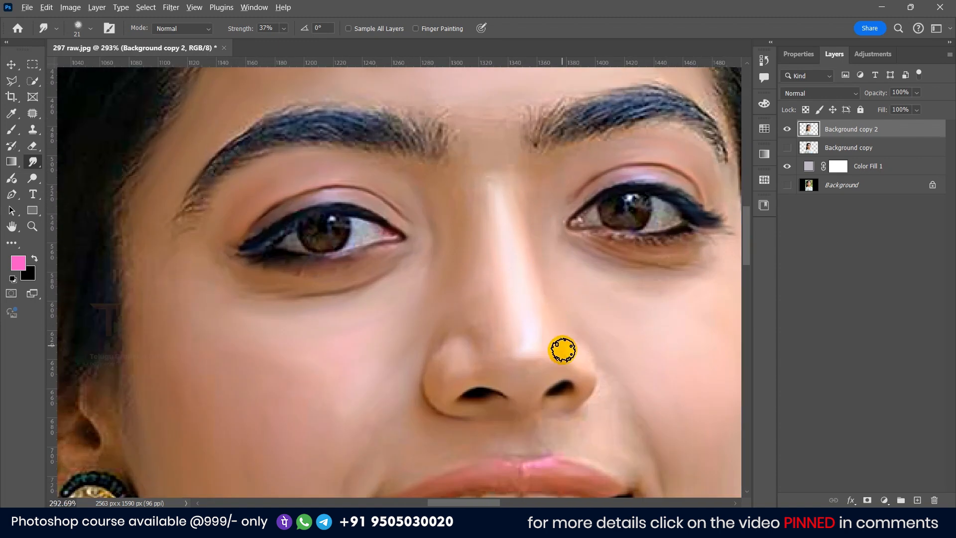
- Smudge the earring-side eyebrow into soft strokes from its inner end to its tail with a 14 px brush
scroll(564, 335, "up", 3)
key("bracketleft")
key("bracketleft")
key("bracketleft")
key("bracketleft")
key("bracketleft")
key("bracketleft")
key("bracketleft")
left_click_drag(592, 402, 565, 377)
scroll(565, 376, "down", 3)
scroll(367, 235, "down", 5)
scroll(457, 255, "up", 6)
left_click_drag(456, 254, 481, 244)
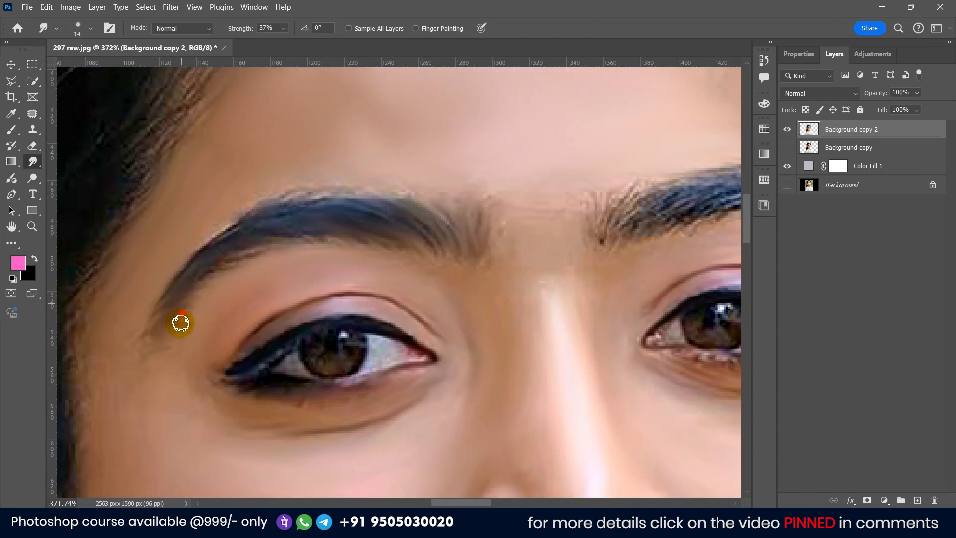
mouse_move(260, 254)
left_mouse_down()
mouse_move(363, 241)
mouse_move(337, 190)
mouse_move(206, 274)
left_mouse_up()
mouse_move(411, 242)
left_mouse_down()
mouse_move(437, 189)
mouse_move(401, 186)
left_mouse_up()
left_click_drag(134, 326, 240, 243)
- Blend the hairline at the temple and beside the cheek into the skin with a 26 px smudge brush at 36% strength
right_click(176, 298, "alt")
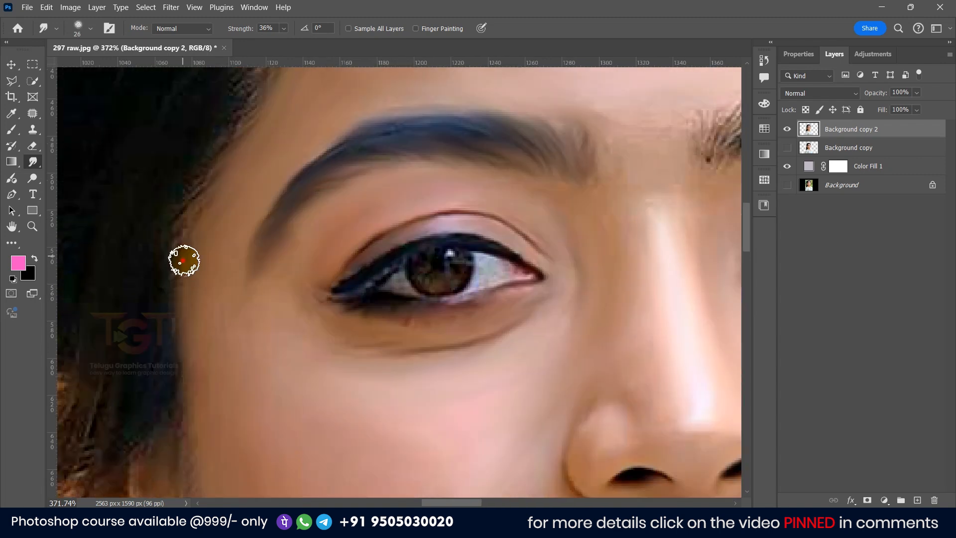
left_click_drag(197, 371, 181, 301)
left_click_drag(180, 458, 198, 291)
scroll(248, 453, "down", 5)
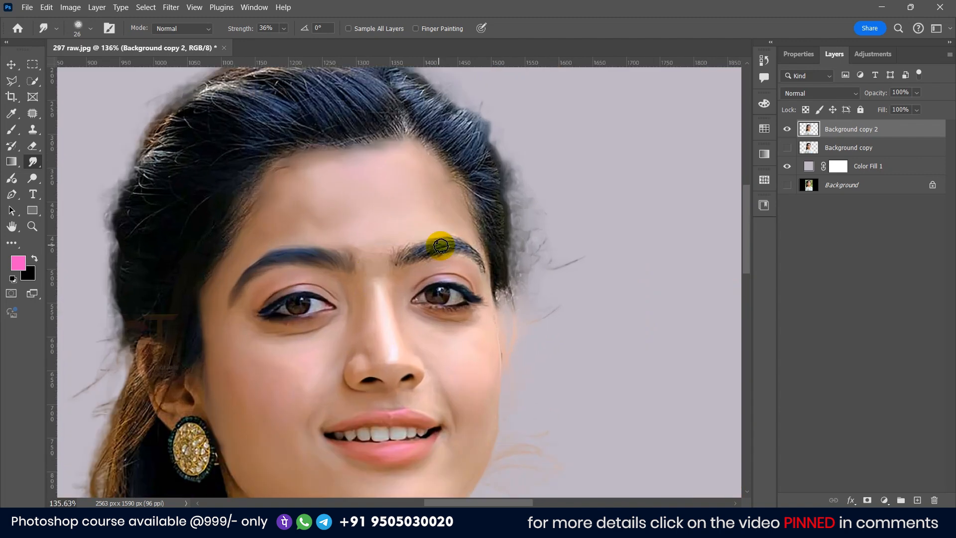
- Smudge the body, upper edge and inner end of the other eyebrow, reducing the brush to 11 px
scroll(426, 248, "up", 6)
right_click(398, 264, "alt")
left_click_drag(356, 292, 393, 214)
mouse_move(429, 255)
left_mouse_down()
mouse_move(468, 232)
mouse_move(475, 247)
mouse_move(497, 228)
mouse_move(548, 216)
mouse_move(638, 279)
mouse_move(642, 305)
left_mouse_up()
right_click(643, 306, "alt")
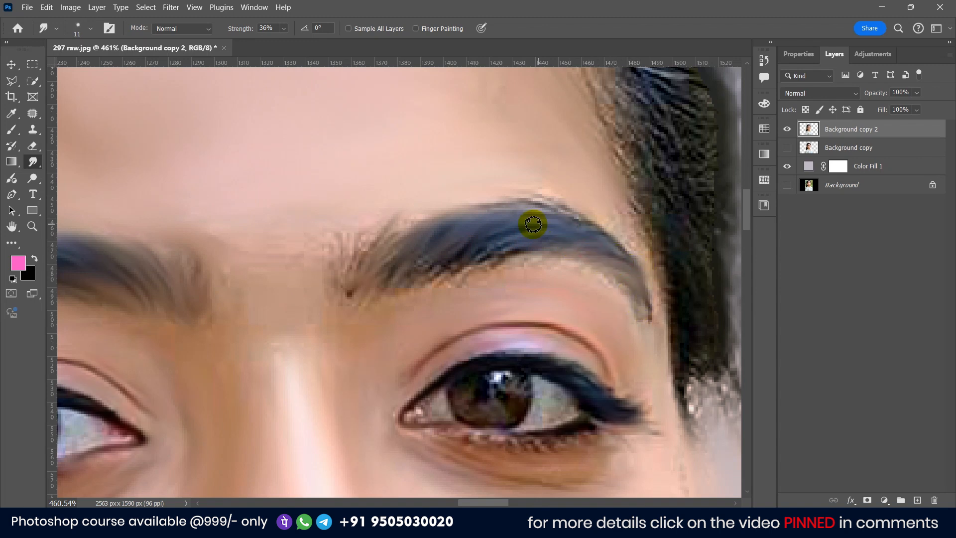
mouse_move(487, 215)
left_mouse_down()
mouse_move(547, 203)
mouse_move(509, 220)
mouse_move(536, 198)
mouse_move(505, 242)
left_mouse_up()
mouse_move(337, 277)
left_mouse_down()
mouse_move(324, 231)
mouse_move(323, 282)
mouse_move(309, 252)
left_mouse_up()
left_click_drag(349, 306, 359, 287)
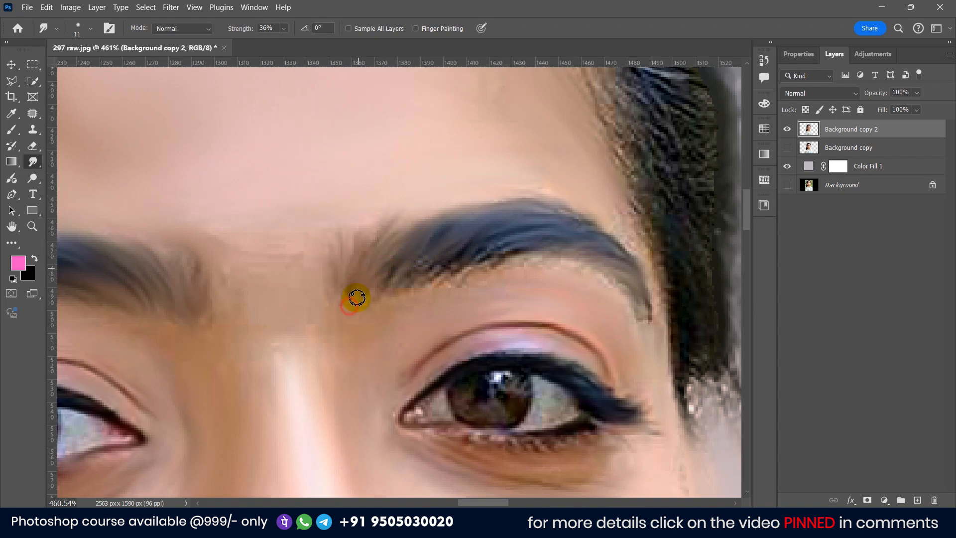
- Blend the eyebrow's lower edge and inner hairs into the surrounding skin
left_click_drag(488, 264, 494, 255)
mouse_move(464, 282)
left_mouse_down()
mouse_move(516, 259)
mouse_move(599, 260)
mouse_move(638, 309)
mouse_move(537, 259)
mouse_move(616, 277)
mouse_move(608, 299)
mouse_move(491, 269)
mouse_move(505, 272)
left_mouse_up()
left_click_drag(392, 297, 469, 276)
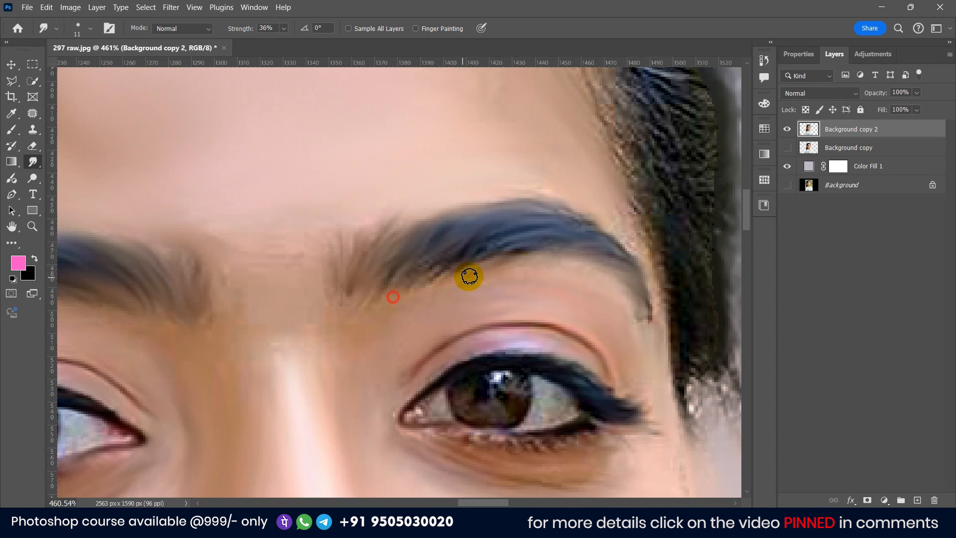
mouse_move(410, 303)
left_mouse_down()
mouse_move(488, 273)
mouse_move(395, 297)
left_mouse_up()
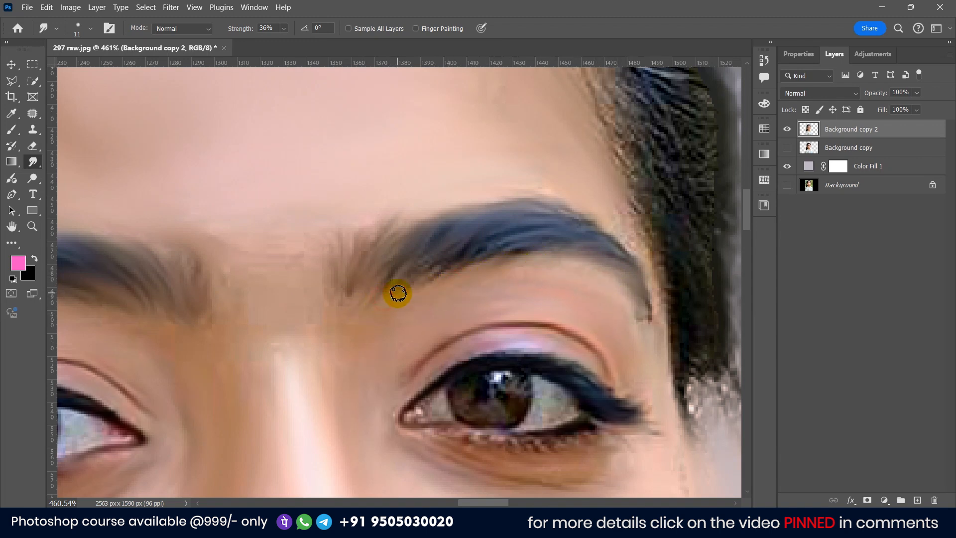
mouse_move(305, 318)
left_mouse_down()
mouse_move(309, 352)
mouse_move(316, 283)
left_mouse_up()
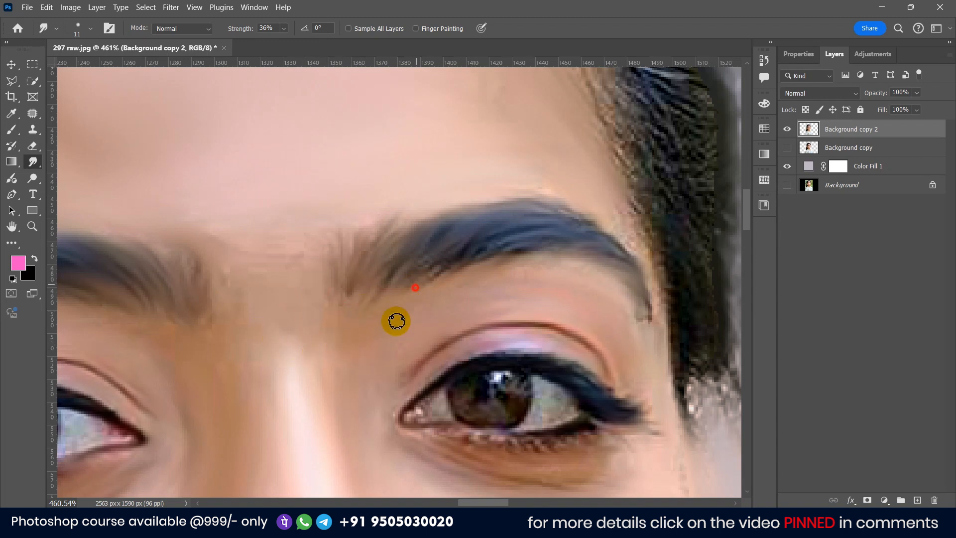
left_click_drag(430, 292, 360, 326)
mouse_move(333, 247)
left_mouse_down()
mouse_move(352, 213)
mouse_move(403, 232)
mouse_move(415, 208)
left_mouse_up()
left_click_drag(405, 245, 433, 214)
- Smooth the skin around the eyebrow's tail and the outer corner of the eye below it
left_click_drag(621, 219, 644, 255)
left_click_drag(655, 337, 659, 357)
left_click_drag(647, 466, 587, 355)
left_click_drag(624, 403, 633, 450)
left_click_drag(311, 335, 361, 372)
- Smooth the skin between the eyebrows and along the side of the nose bridge with the 11 px smudge brush
left_click_drag(154, 157, 160, 175)
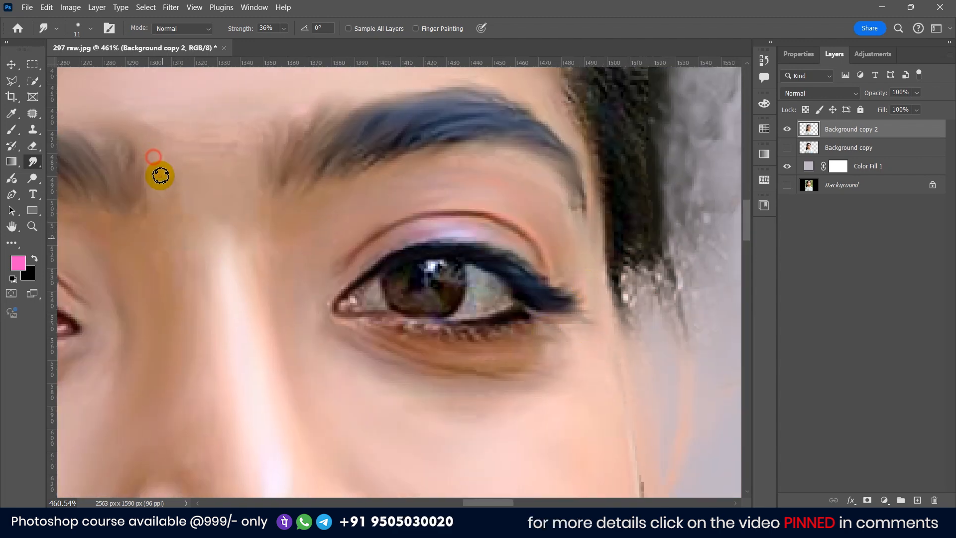
left_click_drag(189, 242, 301, 221)
left_click_drag(262, 220, 254, 183)
left_click_drag(282, 367, 324, 272)
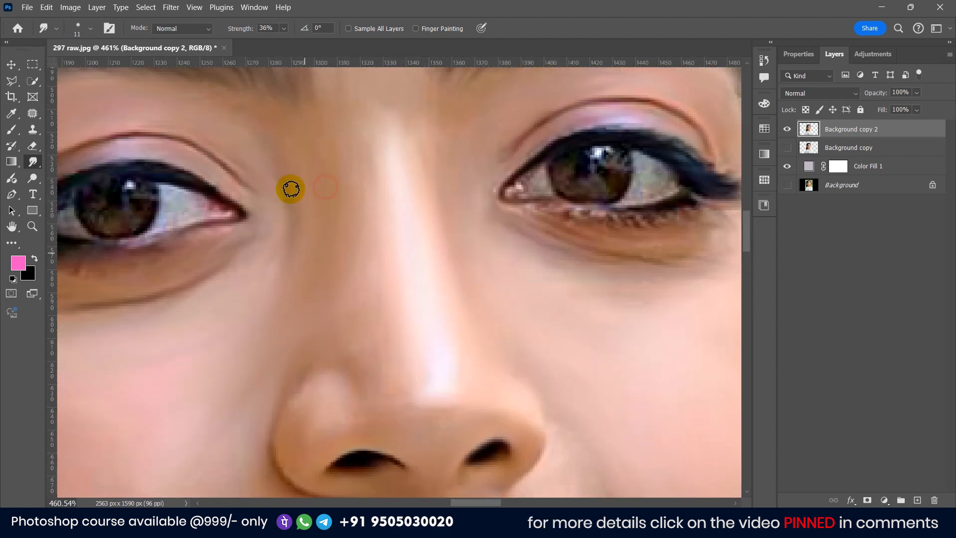
left_click_drag(382, 251, 360, 335)
left_click_drag(329, 450, 314, 377)
left_click_drag(333, 288, 352, 364)
left_click_drag(363, 151, 372, 355)
- Blend the nose bridge and the lower forehead with a larger smudge brush, reaching 36 px at 35% strength
right_click(350, 341, "alt")
left_click_drag(346, 300, 271, 233)
left_click_drag(372, 269, 311, 315)
mouse_move(359, 425)
left_mouse_down()
mouse_move(374, 386)
mouse_move(323, 271)
left_mouse_up()
mouse_move(455, 216)
left_mouse_down()
mouse_move(465, 232)
mouse_move(346, 336)
left_mouse_up()
scroll(354, 336, "down", 4)
scroll(379, 343, "up", 4)
right_click(361, 315, "alt")
scroll(378, 238, "down", 5)
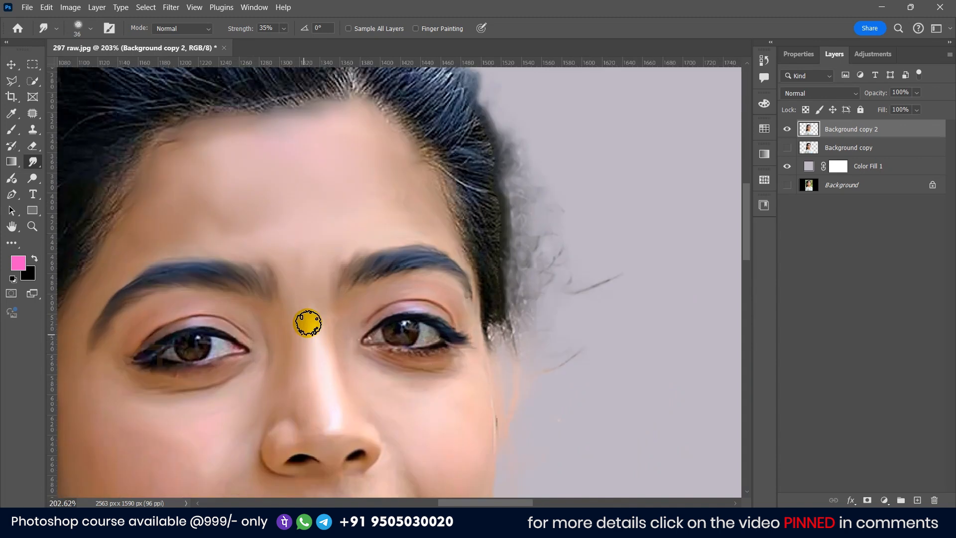
left_click_drag(305, 279, 325, 200)
scroll(365, 199, "down", 5)
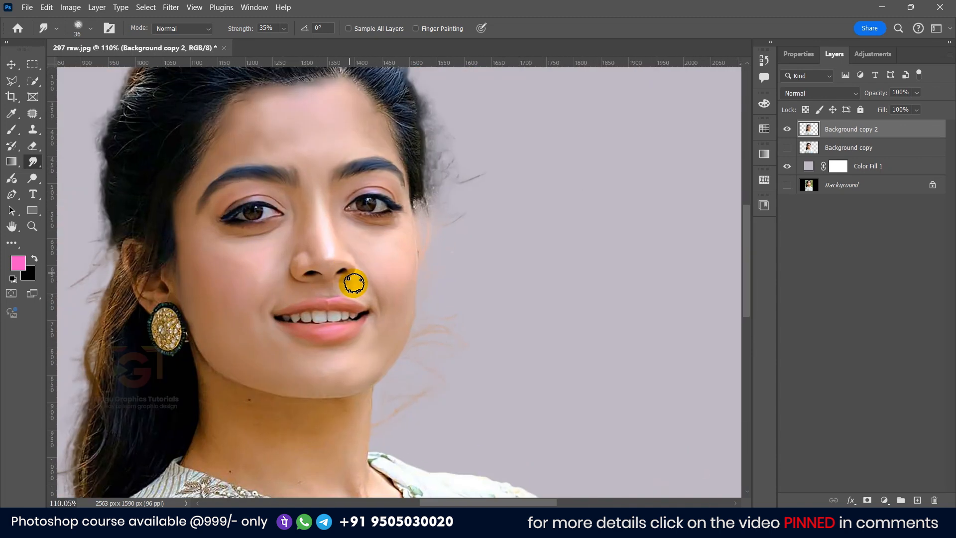
- Compare the smudged portrait layer with the untouched copy beneath it by toggling the visibility of both layers
left_click_drag(354, 281, 353, 344)
left_click(787, 147)
left_click(789, 128)
left_click(787, 129)
left_click(787, 147)
- Smooth the skin between the eyebrows and down the nose bridge with a 16 px smudge brush
scroll(242, 242, "up", 6)
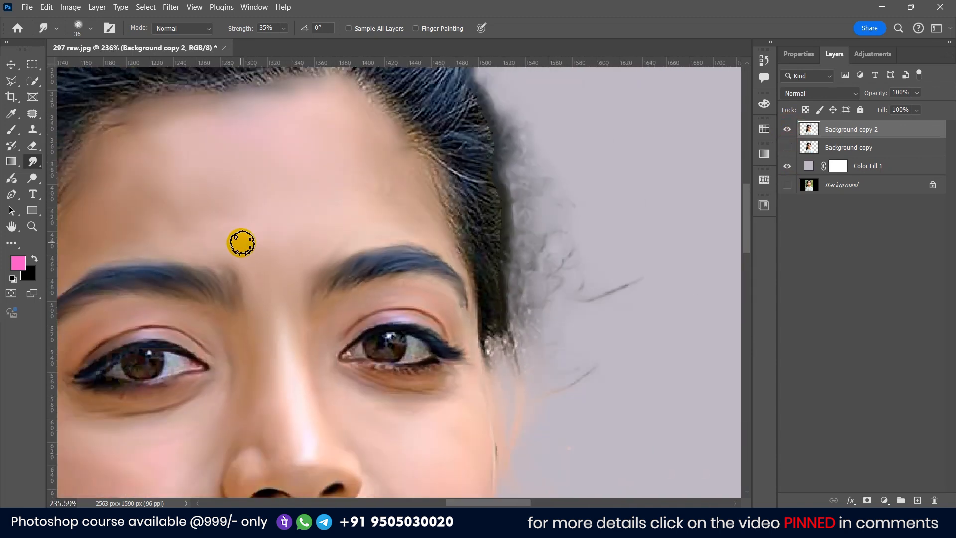
scroll(241, 244, "down", 1)
right_click(239, 256, "alt")
scroll(244, 271, "up", 4)
left_click_drag(256, 284, 228, 256)
mouse_move(315, 306)
left_mouse_down()
mouse_move(299, 267)
mouse_move(331, 239)
left_mouse_up()
left_click_drag(204, 243, 244, 264)
left_click_drag(315, 343, 312, 320)
scroll(312, 324, "down", 2)
left_click_drag(305, 418, 303, 356)
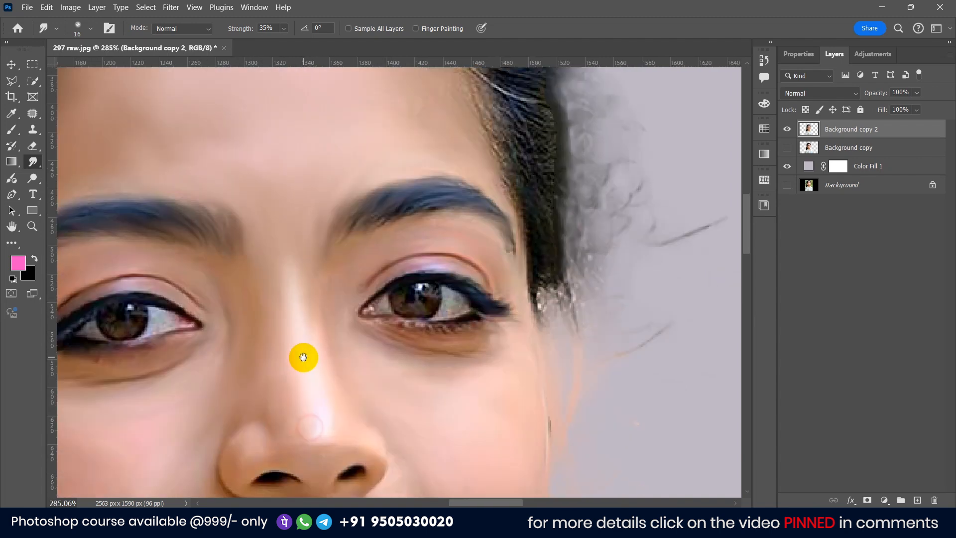
- Soften the inner end of the subject's left eyebrow into the skin with a 12 px smudge brush
scroll(350, 307, "up", 5)
right_click(347, 302, "alt")
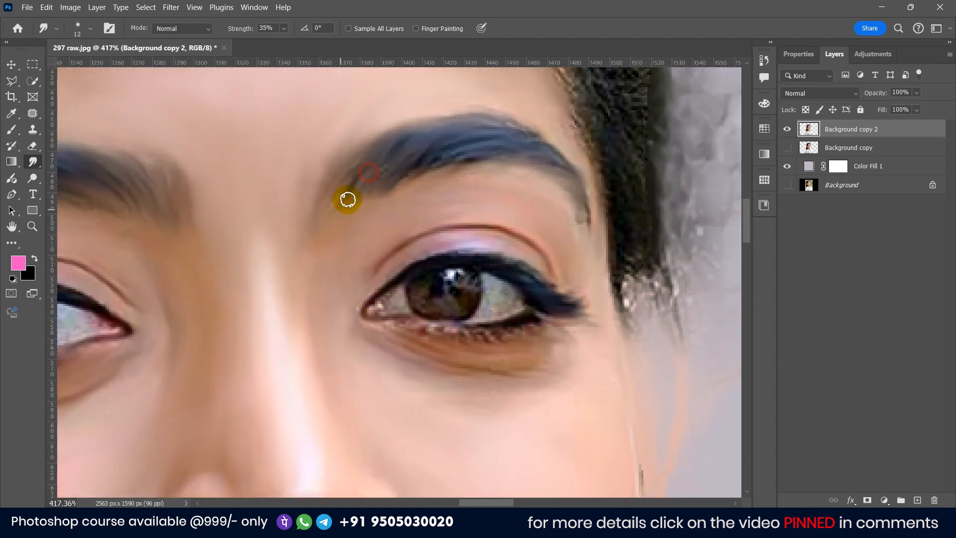
scroll(393, 277, "down", 4)
scroll(459, 181, "down", 2)
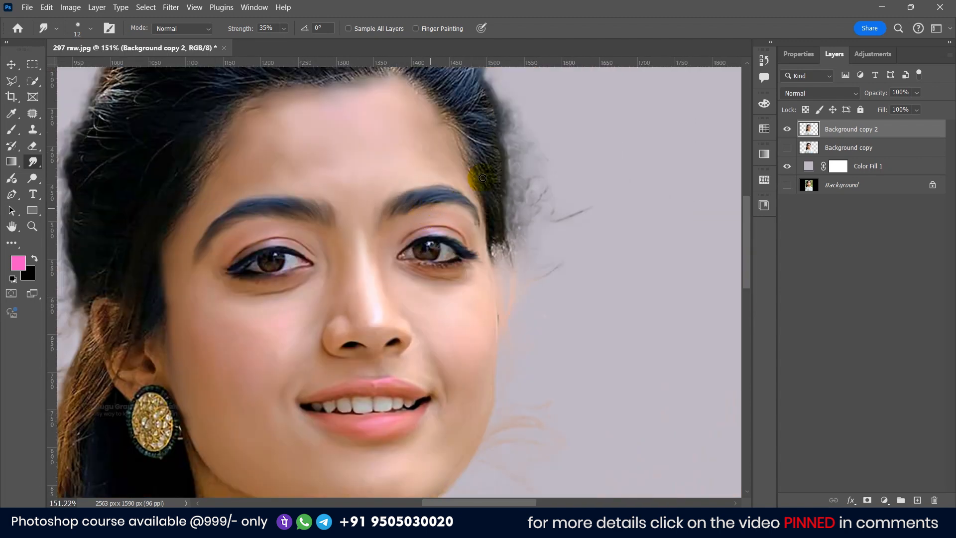
- Smooth the white and iris of the subject's left eye with a 4 to 5 px smudge brush at 37% strength
scroll(451, 271, "up", 5)
scroll(445, 244, "up", 5)
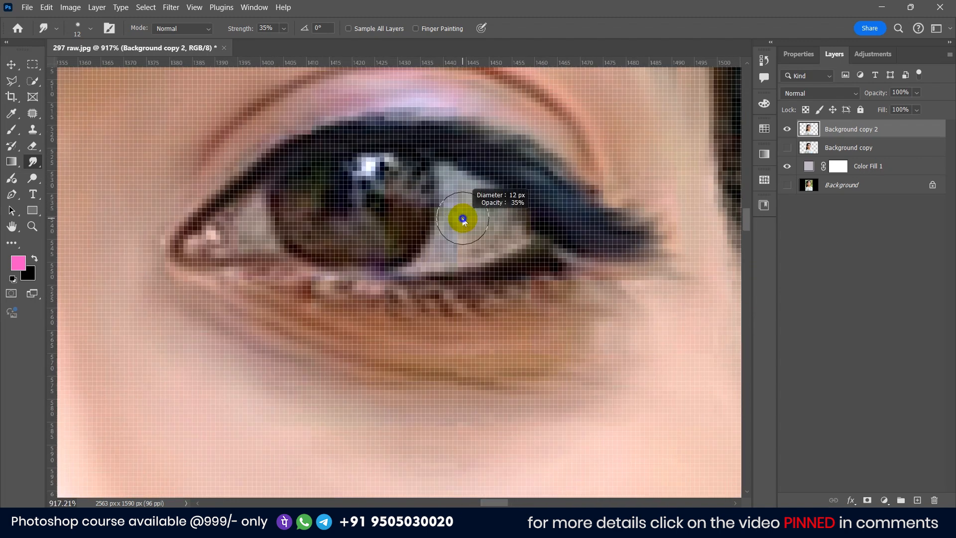
mouse_move(450, 179)
left_mouse_down()
mouse_move(434, 258)
mouse_move(506, 234)
mouse_move(440, 252)
mouse_move(456, 206)
mouse_move(464, 259)
left_mouse_up()
key("bracketleft")
key("bracketleft")
key("bracketleft")
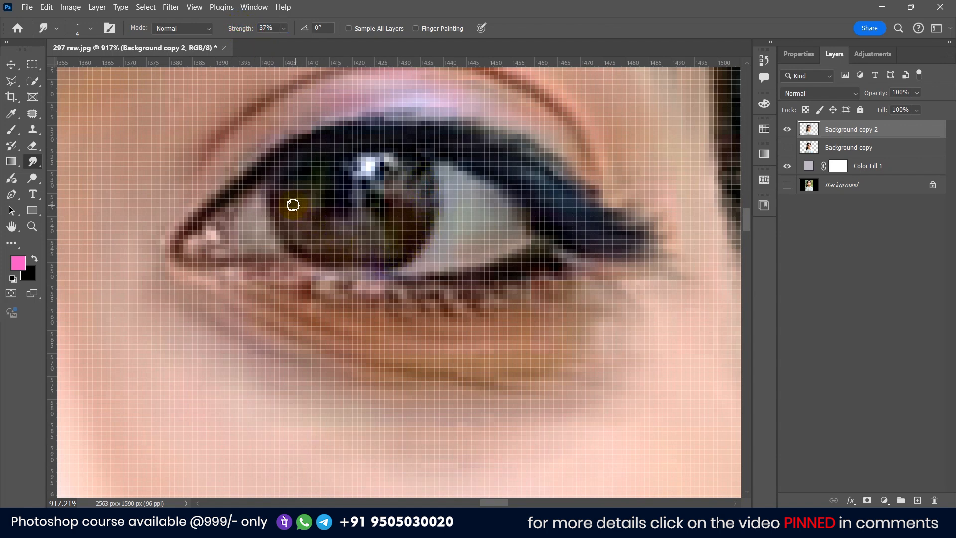
key("bracketright")
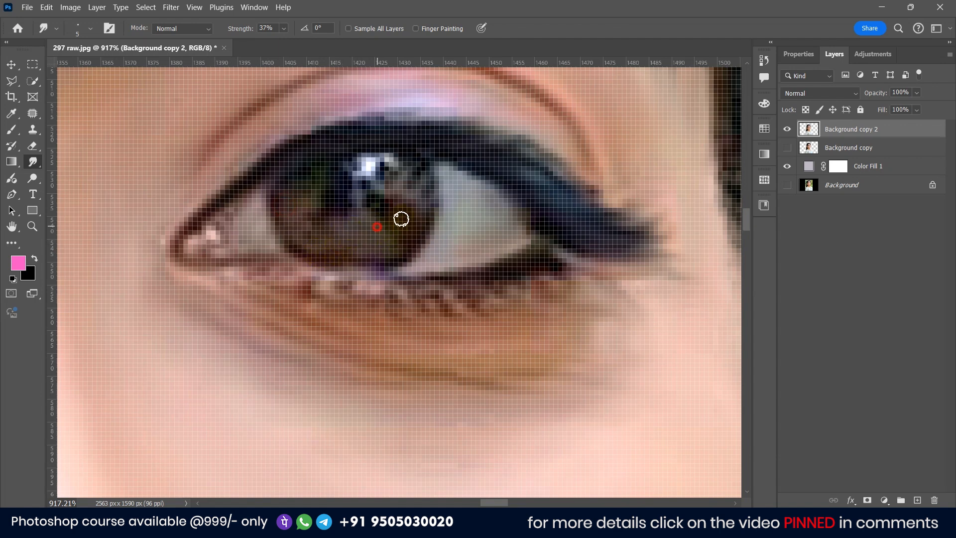
left_click_drag(259, 183, 221, 234)
- Smooth the iris and white of the subject's right eye with the 5 px smudge brush
scroll(472, 282, "down", 6)
left_click_drag(149, 257, 323, 244)
scroll(317, 249, "up", 5)
mouse_move(335, 193)
left_mouse_down()
mouse_move(323, 245)
mouse_move(359, 200)
mouse_move(376, 223)
mouse_move(414, 218)
left_mouse_up()
left_click_drag(254, 208, 275, 177)
left_click_drag(202, 198, 268, 187)
left_click_drag(117, 252, 213, 244)
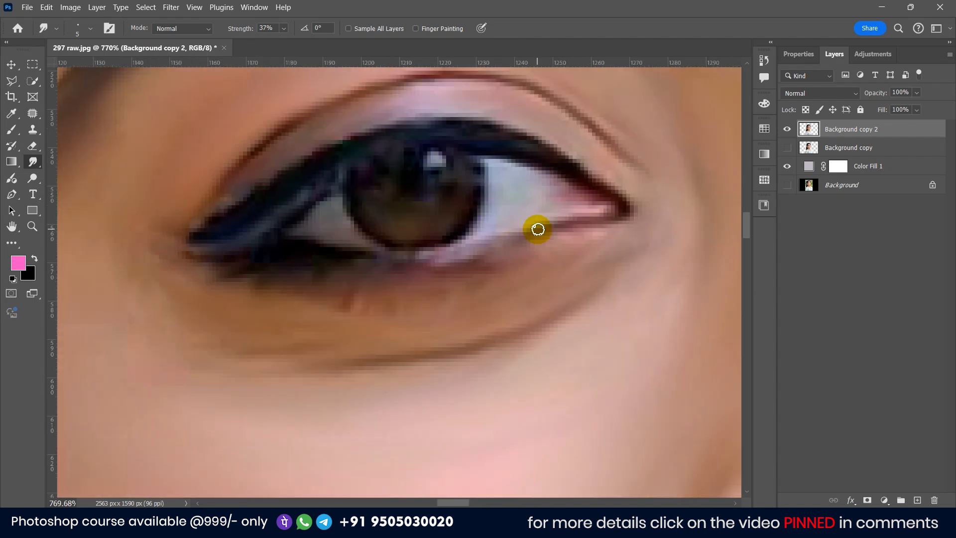
scroll(455, 280, "down", 15)
scroll(396, 224, "up", 10)
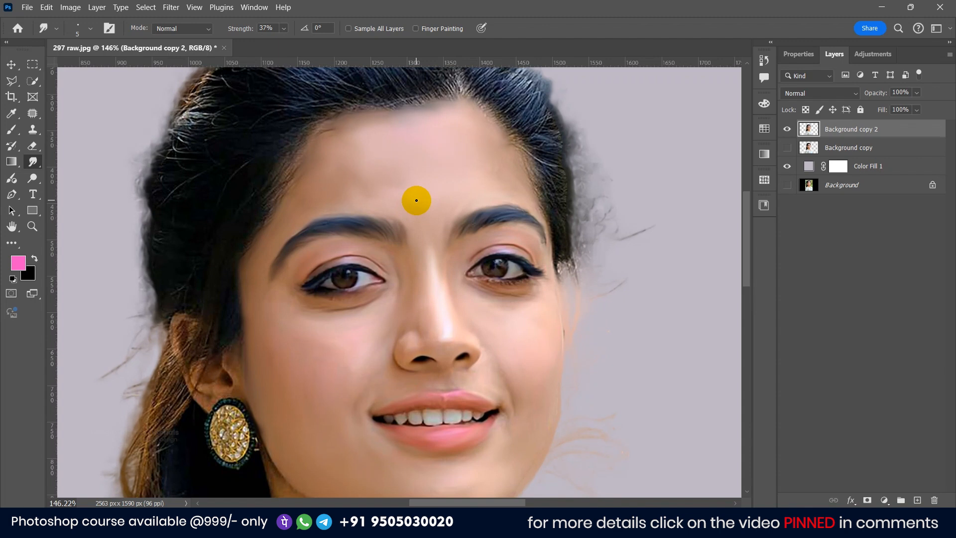
- Smudge the hair above the forehead along its strands using Sampled Brush 1 at 27 px
scroll(432, 181, "up", 3)
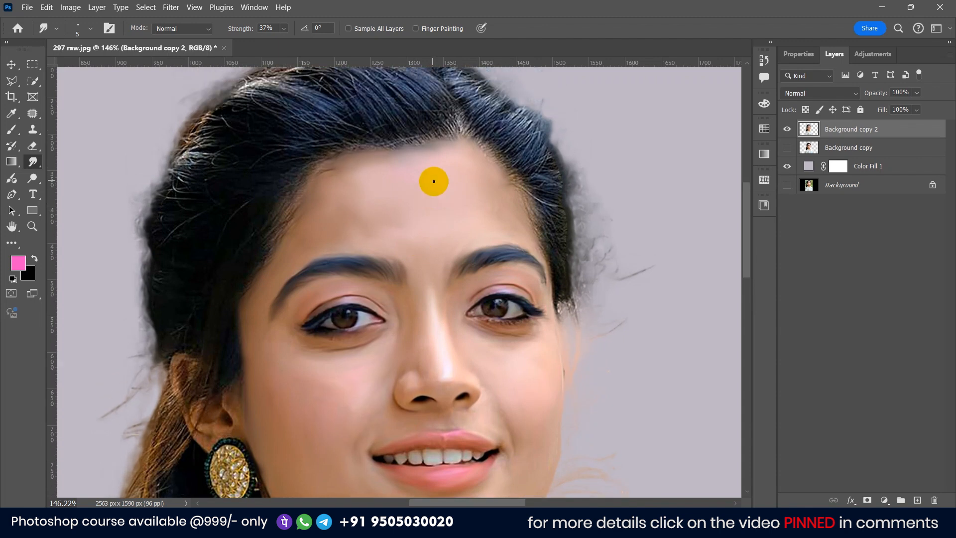
scroll(418, 177, "up", 3)
left_click(77, 29)
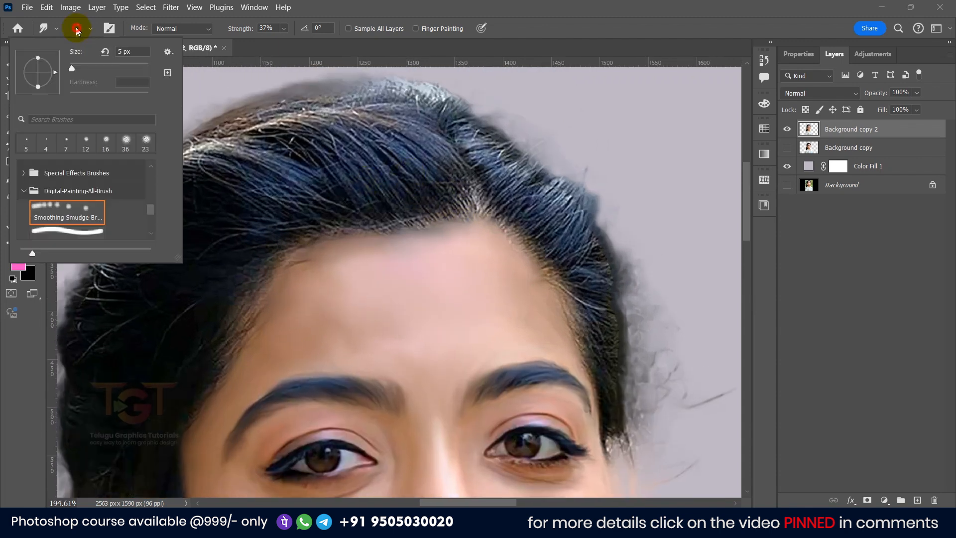
scroll(65, 205, "down", 5)
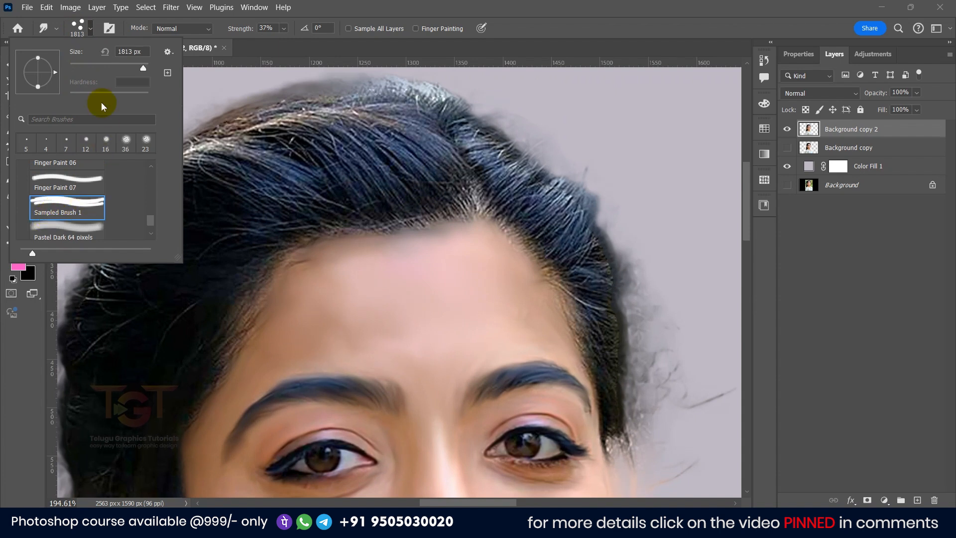
left_click_drag(367, 172, 383, 177)
mouse_move(322, 145)
left_mouse_down()
mouse_move(378, 190)
mouse_move(426, 180)
left_mouse_up()
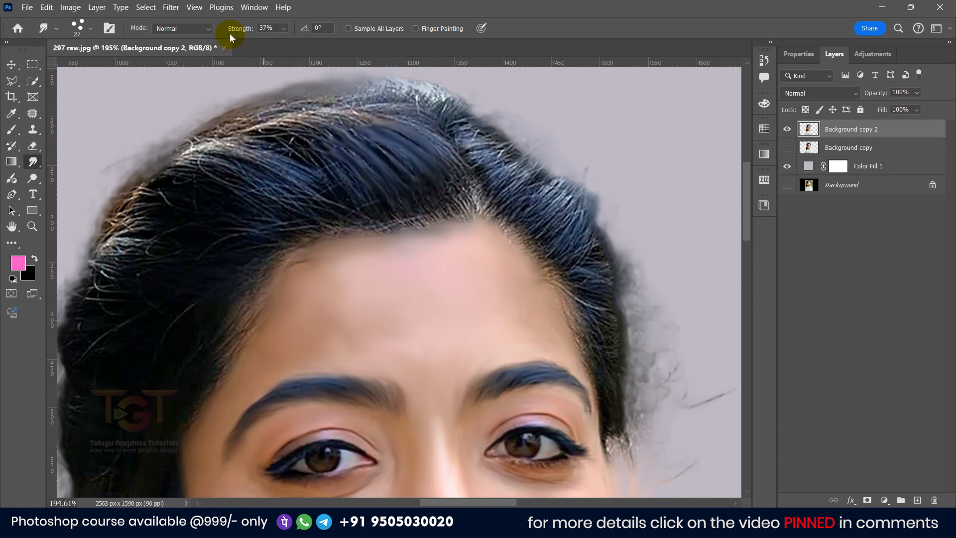
- Smudge the swept-back hair from the parting across the crown to the subject's right temple at 52% strength
left_click_drag(271, 148, 397, 205)
left_click_drag(309, 134, 437, 214)
left_click_drag(376, 142, 435, 194)
mouse_move(338, 102)
left_mouse_down()
mouse_move(409, 122)
mouse_move(184, 115)
mouse_move(337, 194)
mouse_move(327, 204)
mouse_move(301, 207)
mouse_move(173, 167)
left_mouse_up()
left_click_drag(281, 212, 336, 165)
mouse_move(346, 166)
left_mouse_down()
mouse_move(231, 128)
mouse_move(178, 133)
left_mouse_up()
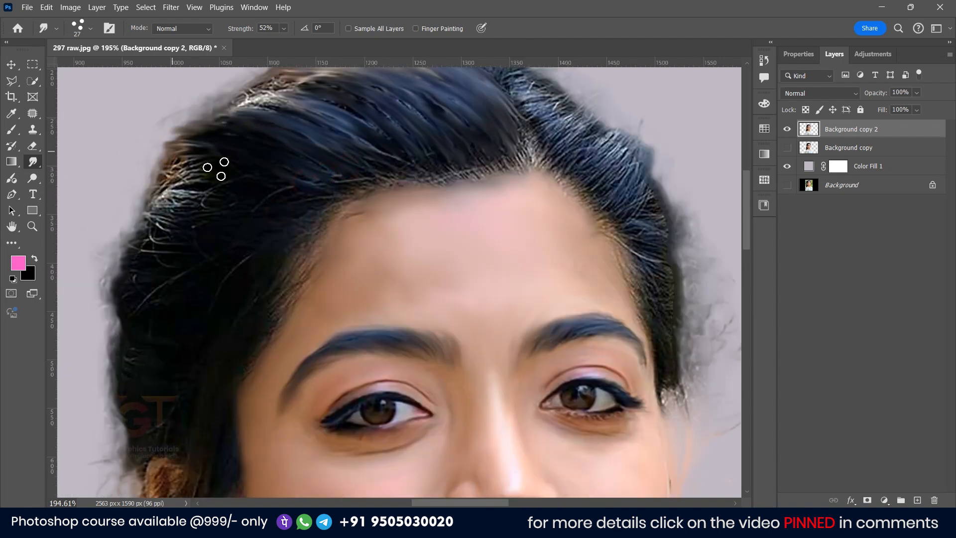
left_click_drag(311, 198, 261, 249)
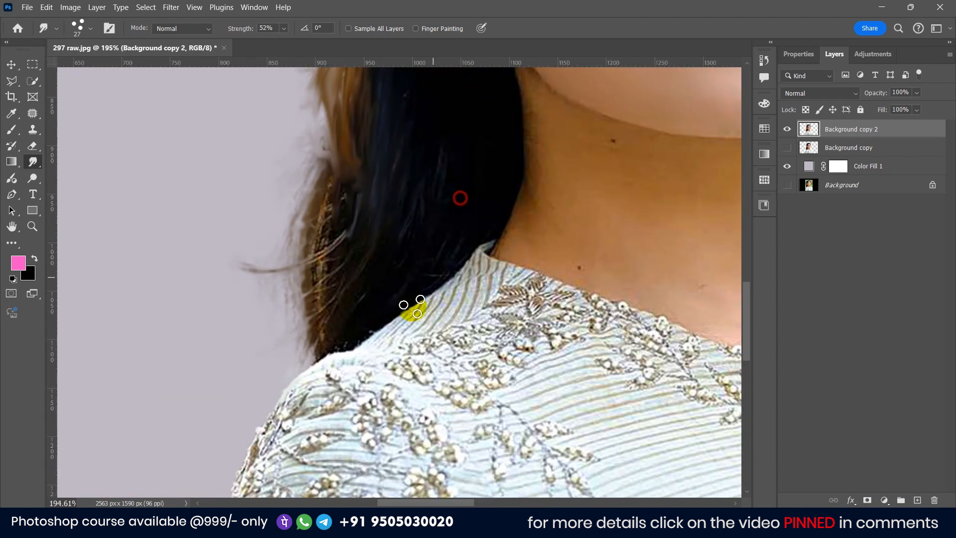
- Smudge the lower ends of the long hair where they fall behind the shoulder
left_click_drag(412, 306, 337, 327)
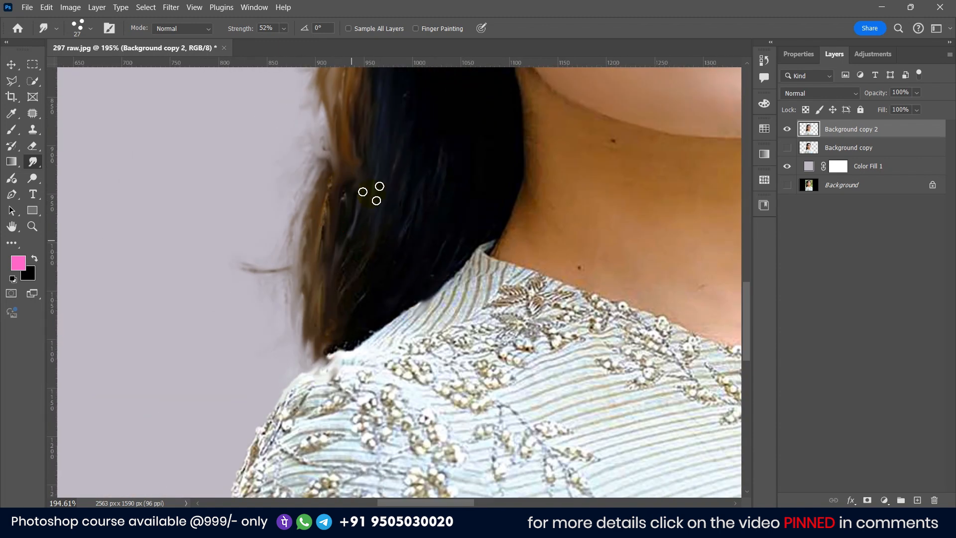
left_click_drag(319, 306, 299, 280)
mouse_move(307, 287)
left_mouse_down()
mouse_move(295, 297)
mouse_move(359, 196)
mouse_move(273, 309)
left_mouse_up()
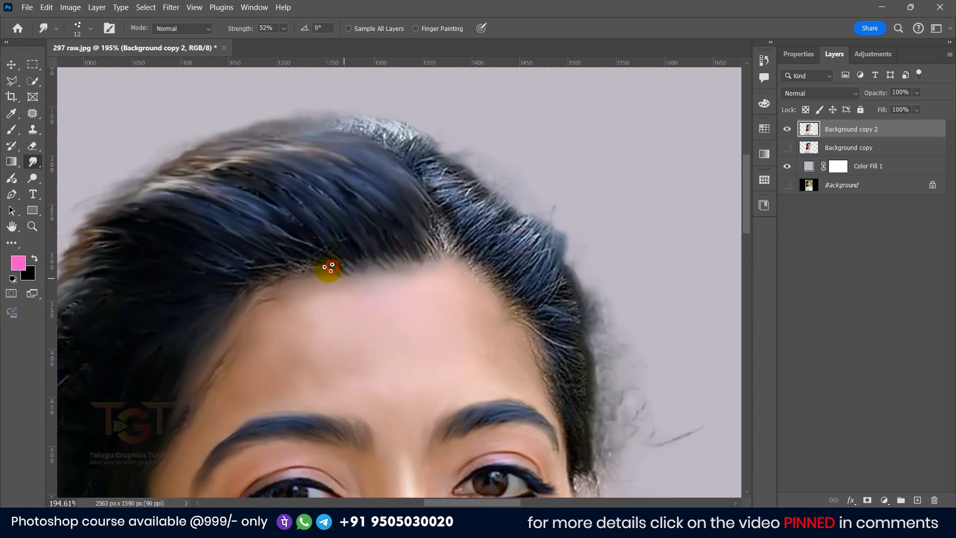
- Smudge the hairline, parting and hair beside the subject's left temple into painted strands with the 12 px brush
left_click_drag(328, 268, 301, 278)
left_click_drag(440, 265, 443, 228)
left_click_drag(498, 219, 480, 253)
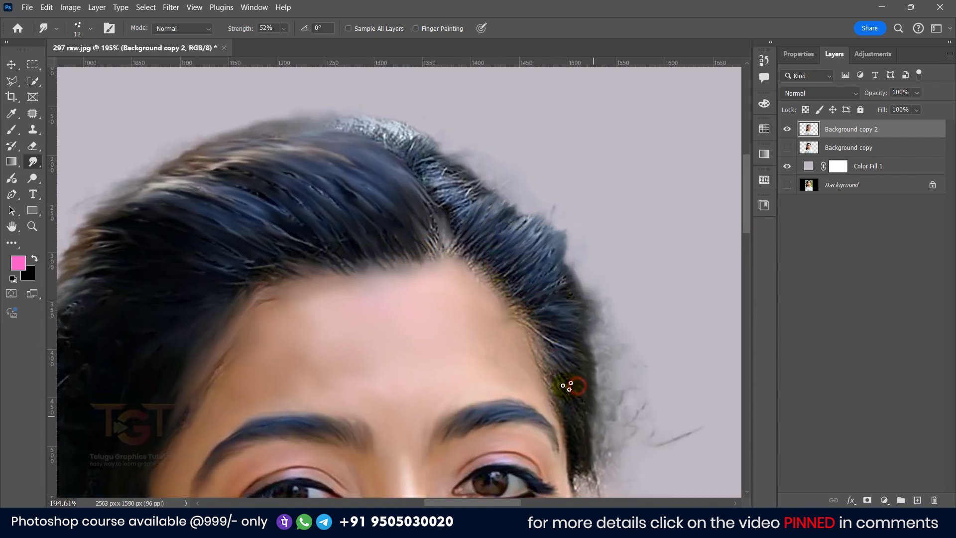
scroll(566, 385, "down", 5)
scroll(392, 103, "up", 5)
left_click_drag(412, 212, 428, 180)
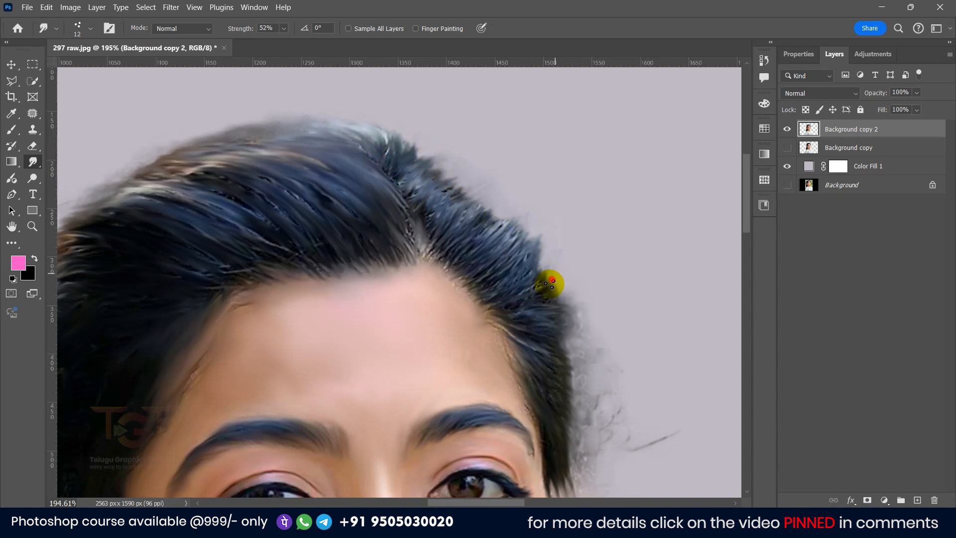
scroll(549, 284, "down", 5)
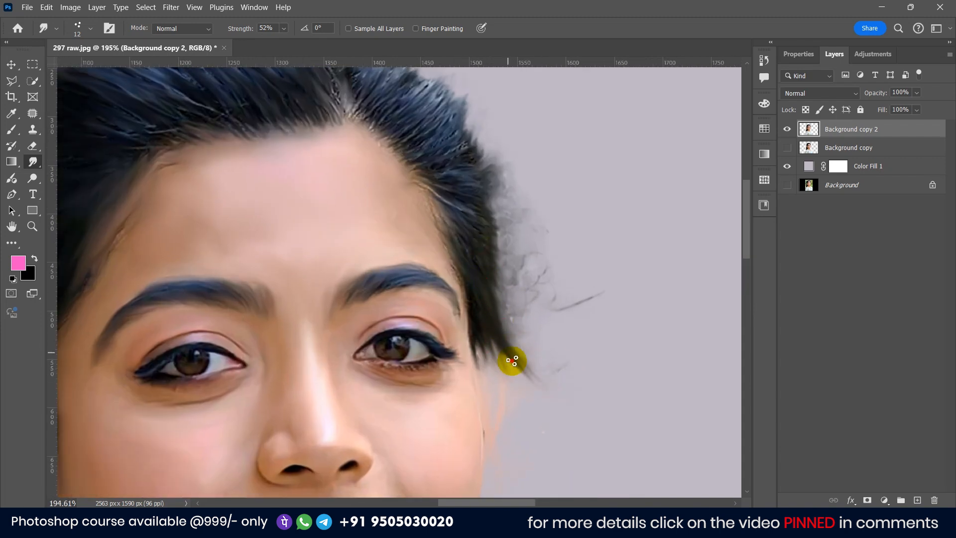
- Refine the hair strands on both sides of the parting and over the crown with the 12 px smudge brush
scroll(541, 277, "down", 3)
scroll(438, 139, "up", 6)
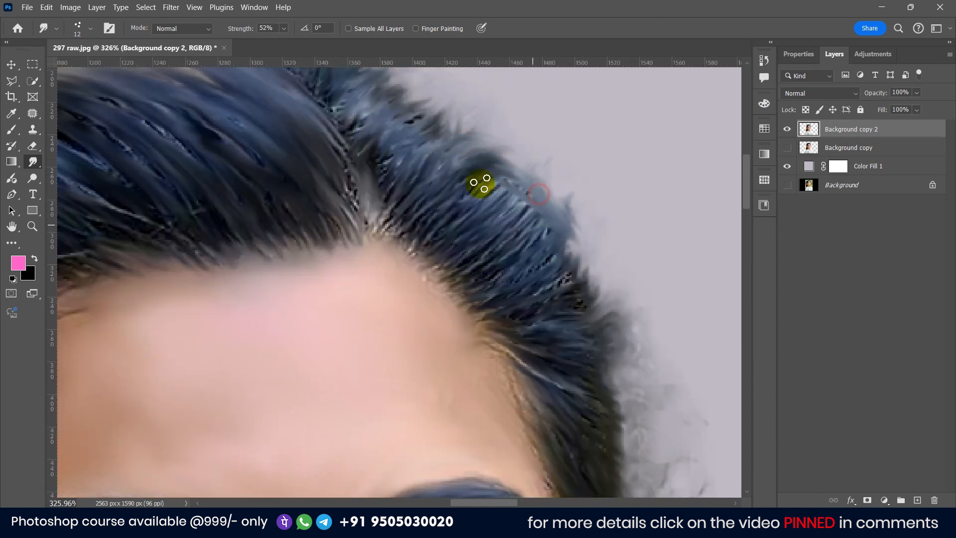
scroll(480, 183, "down", 3)
left_click_drag(445, 217, 499, 199)
left_click_drag(398, 171, 459, 155)
scroll(373, 154, "down", 3)
scroll(360, 171, "up", 3)
left_click_drag(434, 284, 426, 265)
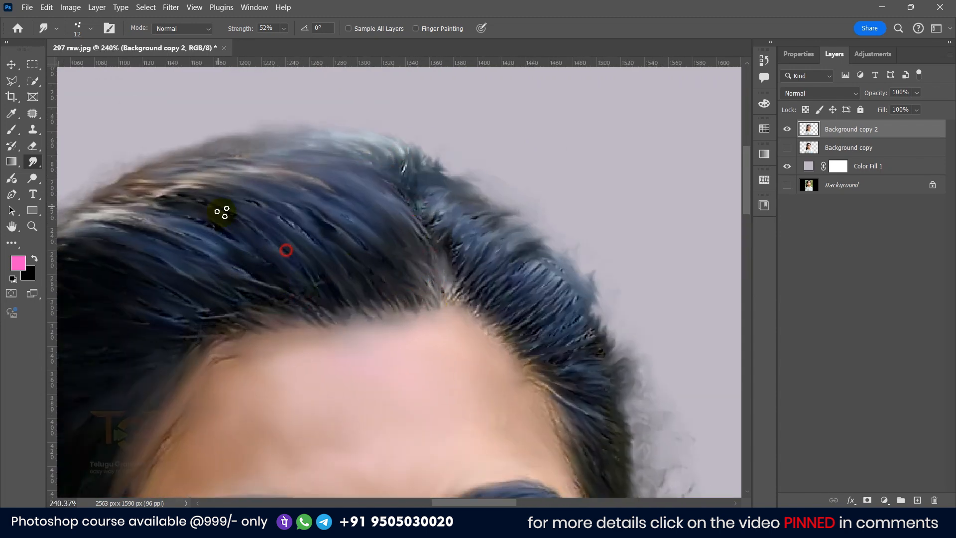
- Smooth the upper neck and underside of the jaw using the Smoothing Smudge brush at 44 px and 52% strength
scroll(347, 224, "down", 5)
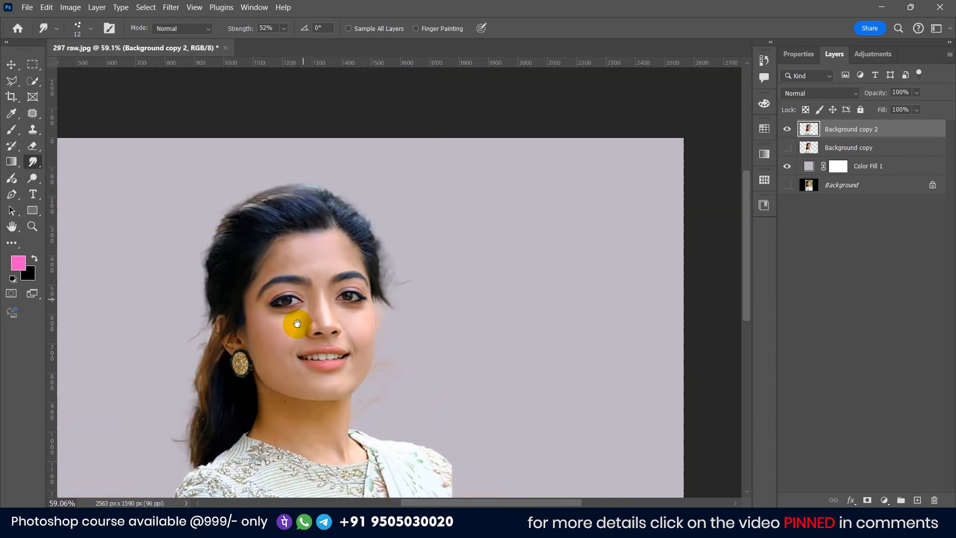
scroll(418, 273, "up", 3)
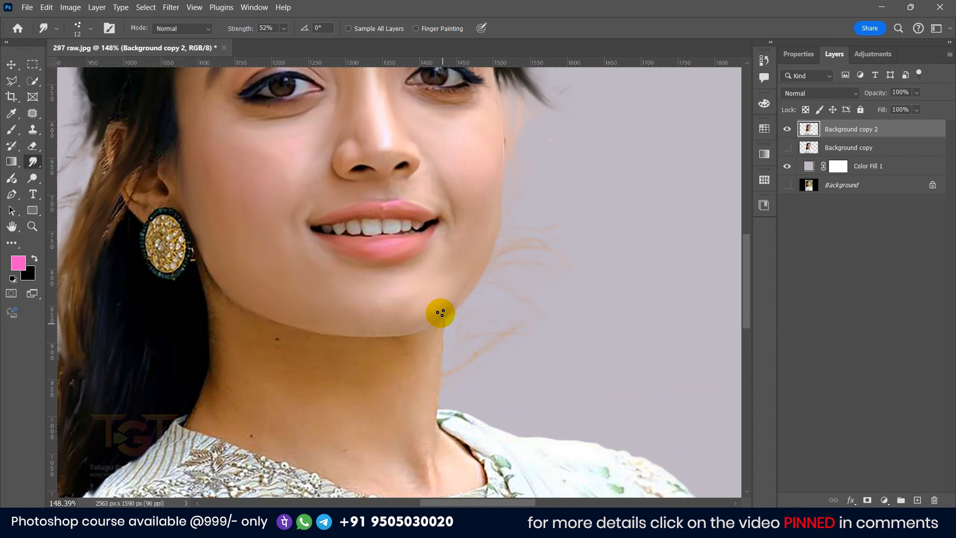
left_click(30, 160)
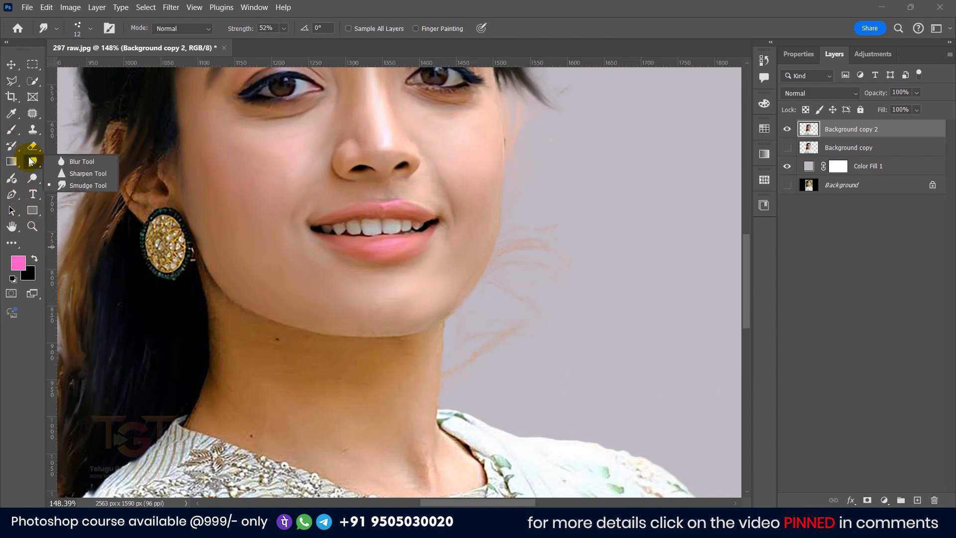
left_click(89, 29)
scroll(75, 199, "up", 3)
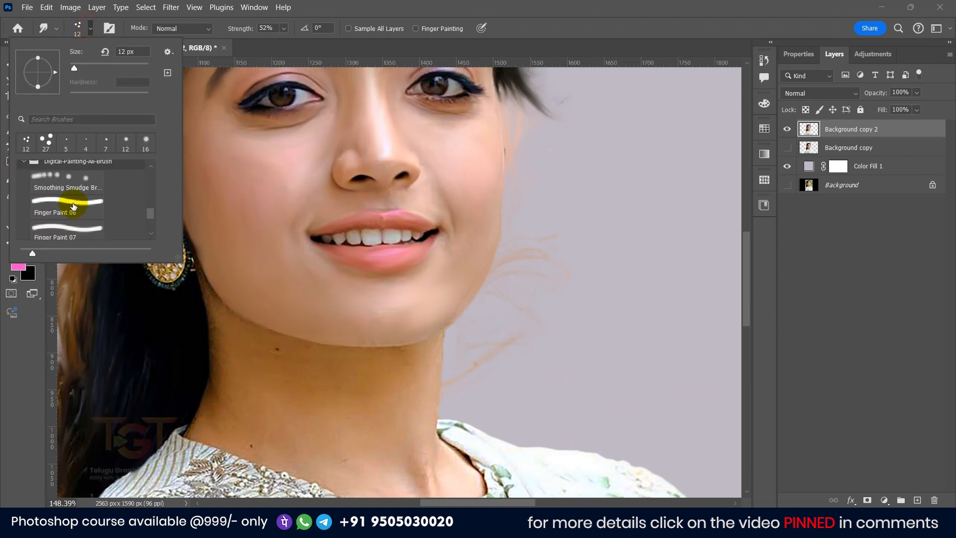
left_click(61, 202)
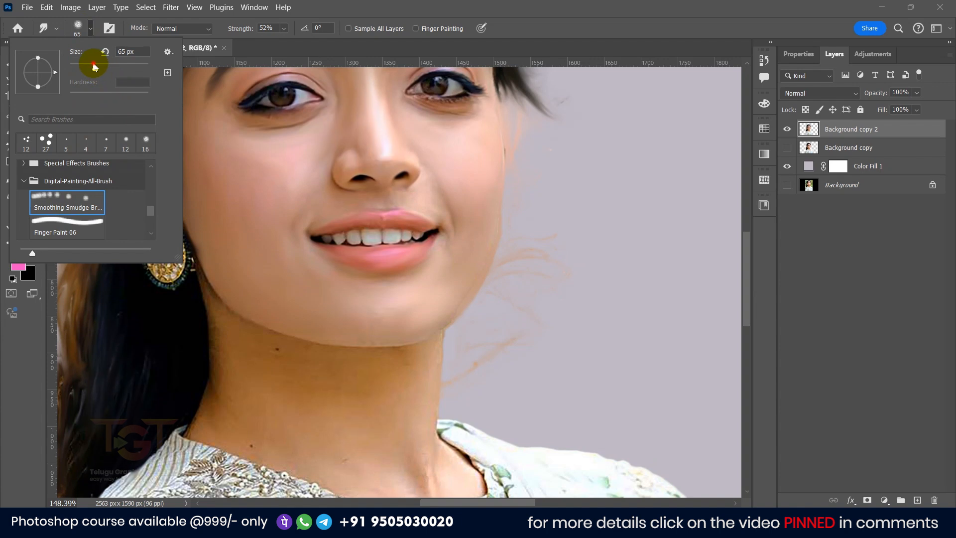
left_click(326, 409)
left_click_drag(354, 422, 341, 341)
right_click(335, 345)
left_click(327, 335)
scroll(352, 302, "up", 2)
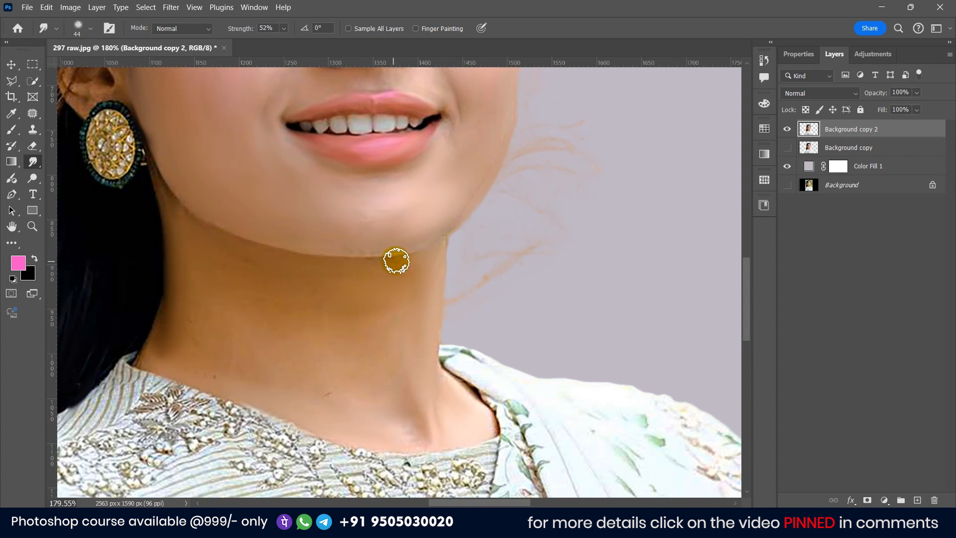
- Blend away the small marks on the lower neck and smooth the skin down to the neckline
left_click_drag(337, 391, 360, 407)
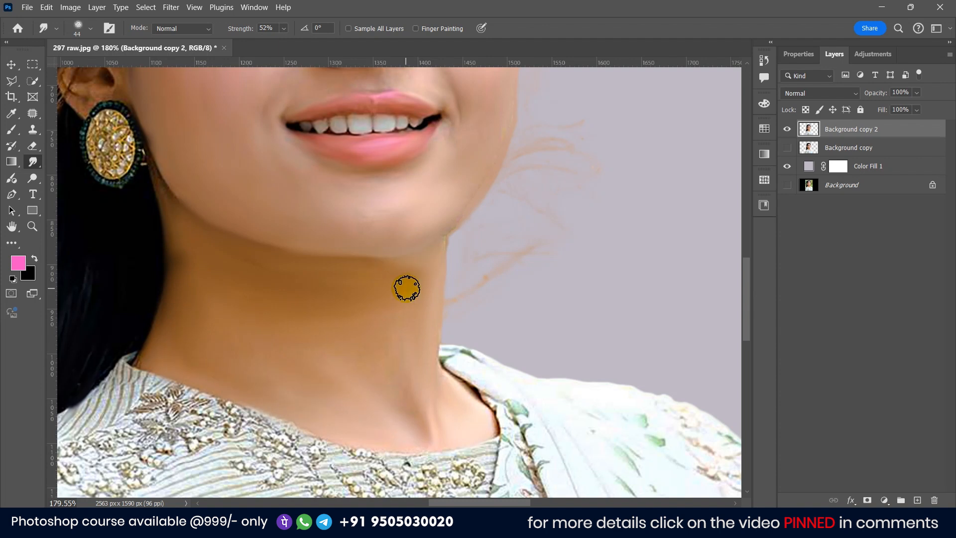
scroll(193, 250, "down", 6)
left_click_drag(240, 338, 266, 443)
scroll(378, 397, "down", 7)
scroll(377, 393, "up", 5)
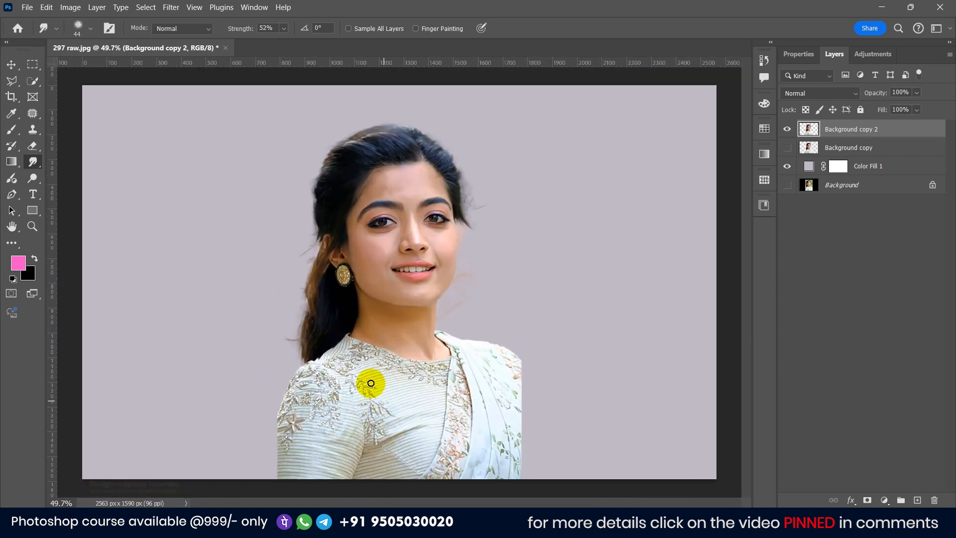
- Extend the canvas below the subject with the Crop tool to a document height of 1778 px
scroll(345, 359, "down", 4)
left_click(11, 97)
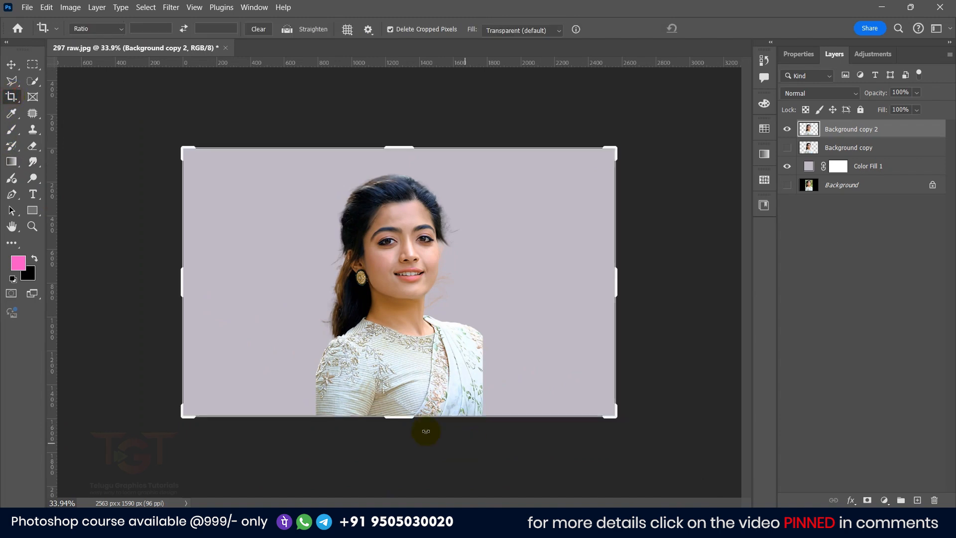
left_click_drag(407, 421, 407, 438)
left_click_drag(406, 131, 406, 131)
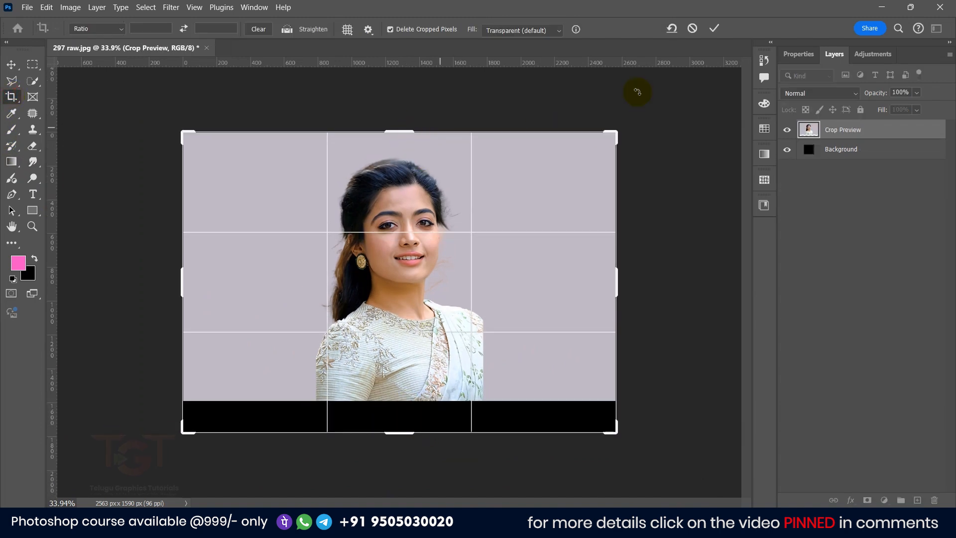
left_click(712, 28)
left_click(11, 64)
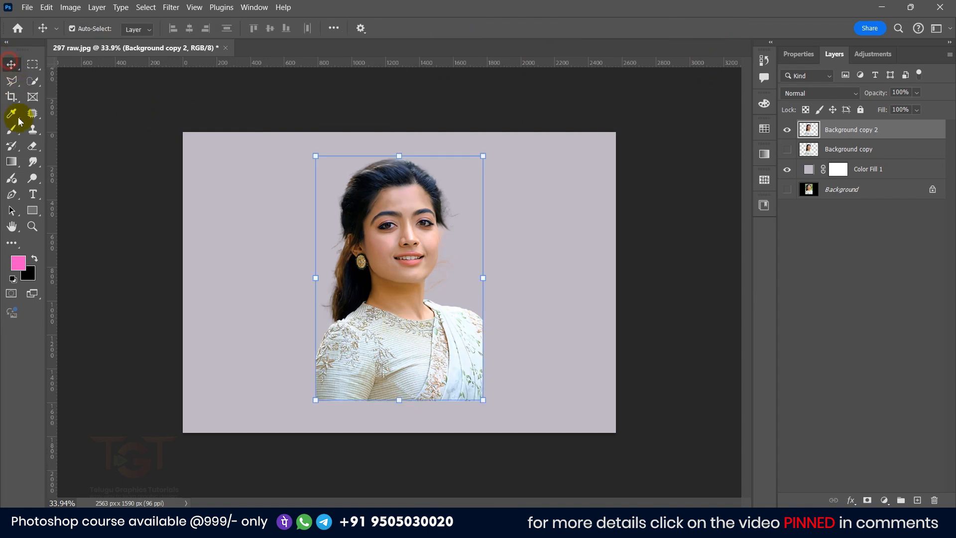
- Feather the cut-off lower edge of the sleeve and blouse into the backdrop with the Smudge tool at 44 px and 52% strength
left_click(34, 162)
scroll(458, 393, "up", 9)
left_click_drag(237, 429, 240, 317)
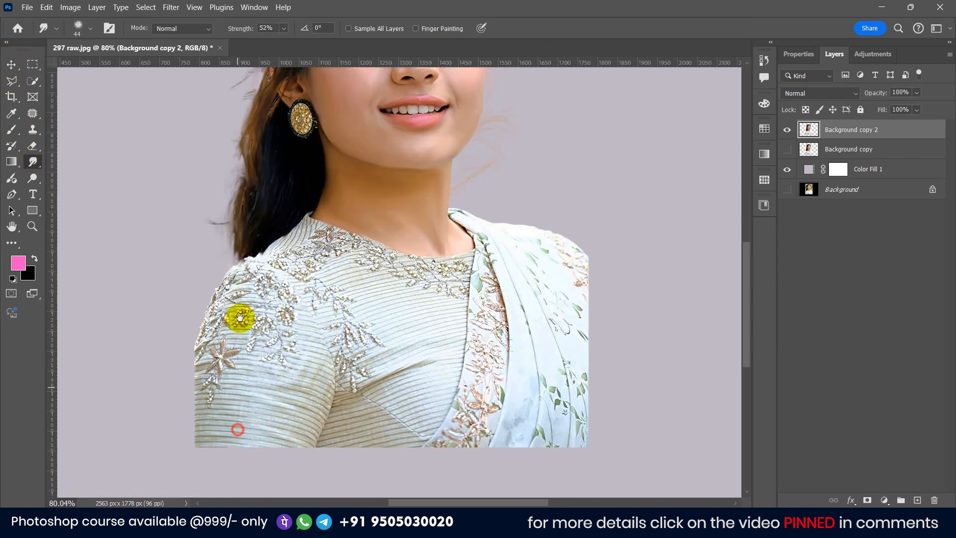
scroll(218, 345, "up", 6)
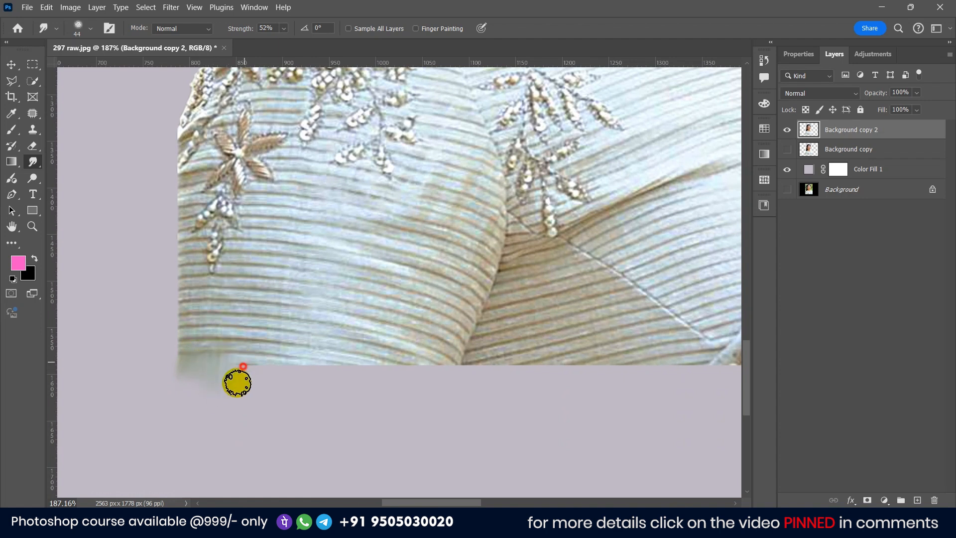
left_click_drag(318, 356, 320, 386)
left_click_drag(352, 357, 348, 387)
left_click_drag(420, 363, 413, 399)
left_click_drag(452, 351, 434, 391)
left_click_drag(320, 353, 299, 377)
mouse_move(512, 340)
left_mouse_down()
mouse_move(297, 279)
mouse_move(240, 330)
left_mouse_up()
- Fade the rest of the garment's lower edge, from the blouse across to the sari drape, into the backdrop
left_click_drag(343, 292, 308, 337)
left_click_drag(389, 290, 366, 333)
left_click_drag(476, 305, 429, 339)
left_click_drag(533, 291, 517, 311)
left_click_drag(658, 279, 619, 343)
mouse_move(672, 296)
left_mouse_down()
mouse_move(418, 302)
mouse_move(440, 326)
left_mouse_up()
left_click_drag(504, 277, 484, 321)
left_click_drag(554, 294, 544, 330)
left_click_drag(580, 285, 571, 327)
scroll(552, 299, "down", 5)
scroll(498, 219, "up", 5)
- Soften the sari's straight outer edge by smudging its folds diagonally down and outward from the shoulder
left_click_drag(458, 158, 525, 230)
left_click_drag(482, 190, 535, 243)
left_click_drag(482, 218, 532, 278)
left_click_drag(488, 259, 541, 344)
mouse_move(496, 320)
left_mouse_down()
mouse_move(518, 359)
mouse_move(523, 400)
left_mouse_up()
left_click_drag(518, 450, 488, 282)
left_click_drag(451, 278, 498, 363)
left_click_drag(451, 301, 497, 381)
left_click_drag(483, 408, 467, 261)
left_click_drag(439, 222, 466, 271)
left_click_drag(436, 269, 459, 307)
left_click_drag(439, 299, 455, 343)
scroll(495, 222, "down", 5)
- Smudge the sari's shoulder, outer folds and lower hem to round off and blend the faded contour
scroll(516, 279, "up", 2)
left_click_drag(529, 247, 545, 298)
left_click_drag(538, 222, 567, 272)
left_click_drag(523, 249, 543, 312)
left_click_drag(513, 309, 529, 363)
mouse_move(442, 256)
left_mouse_down()
mouse_move(473, 307)
mouse_move(485, 353)
left_mouse_up()
left_click_drag(412, 348, 399, 406)
left_click_drag(553, 318, 581, 370)
- Smooth the striped blouse fabric below the neckline embroidery with the 93 px smudge brush at 65% strength
left_click_drag(247, 29, 253, 29)
left_click_drag(219, 208, 305, 248)
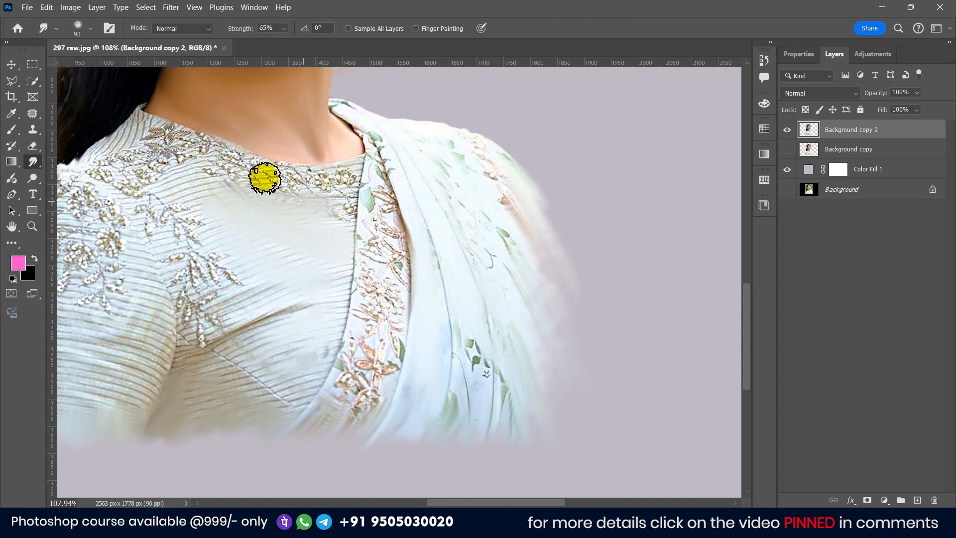
scroll(265, 175, "down", 4)
scroll(418, 316, "up", 4)
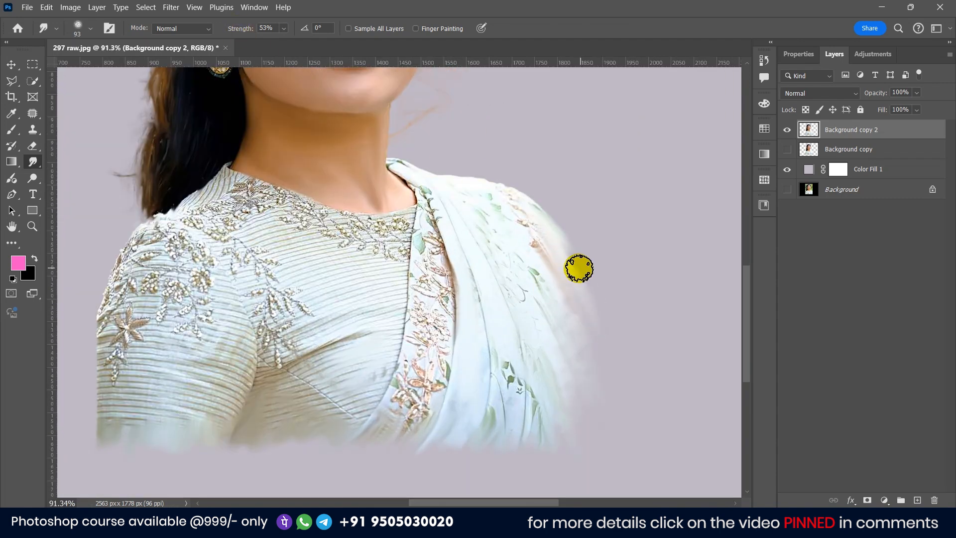
scroll(578, 269, "down", 2)
scroll(233, 362, "down", 2)
scroll(341, 330, "down", 2)
scroll(373, 316, "up", 3)
- Create a new layer above Background copy 2 and activate the Brush tool for painting eye highlights
left_click(10, 64)
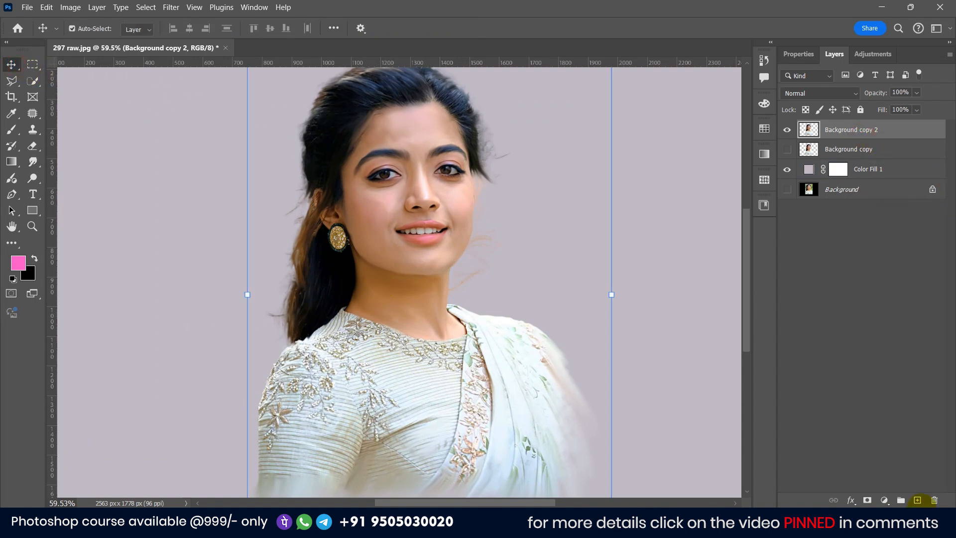
left_click(917, 500)
scroll(306, 194, "up", 3)
scroll(306, 194, "up", 2)
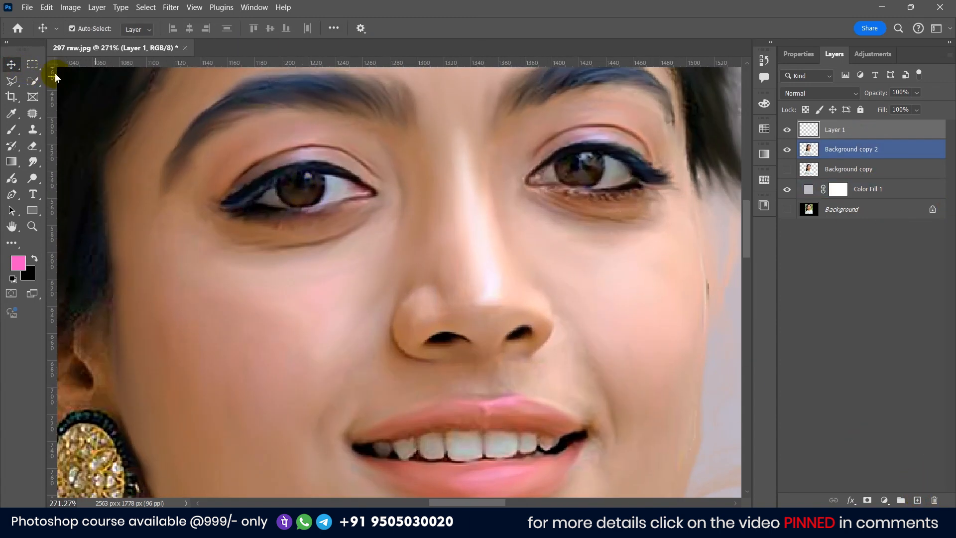
left_click(12, 129)
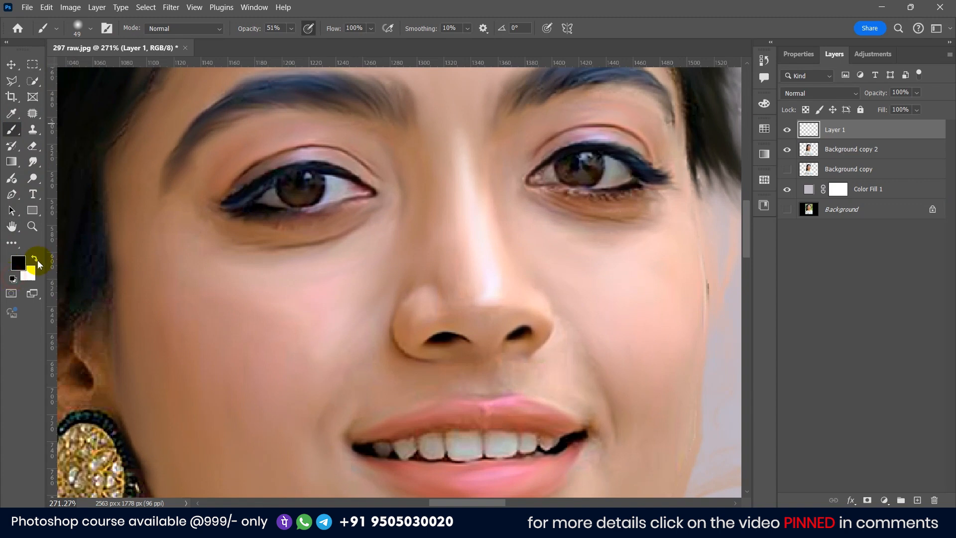
- Paint a white catchlight in the iris of the eye nearer the earring with a 6 px brush at 100% opacity
scroll(249, 171, "up", 11)
left_click_drag(392, 189, 322, 194)
scroll(408, 163, "up", 4)
mouse_move(399, 156)
left_mouse_down()
mouse_move(334, 178)
mouse_move(412, 183)
mouse_move(373, 176)
left_mouse_up()
scroll(402, 179, "up", 4)
left_click(390, 174)
left_click(390, 175)
left_click(392, 175)
scroll(340, 178, "down", 12)
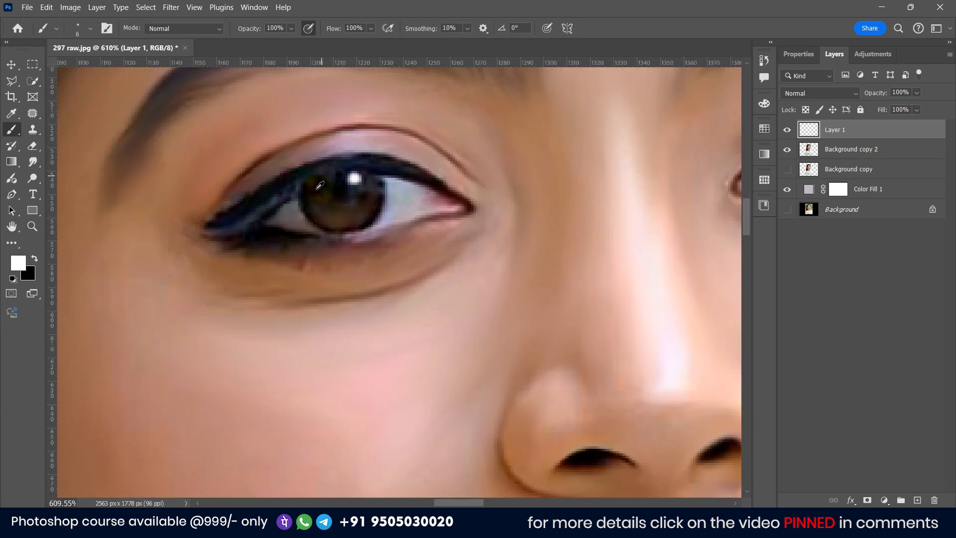
- Add a matching white catchlight in the other eye and compare the highlights in both eyes
scroll(632, 171, "down", 10)
scroll(698, 167, "up", 8)
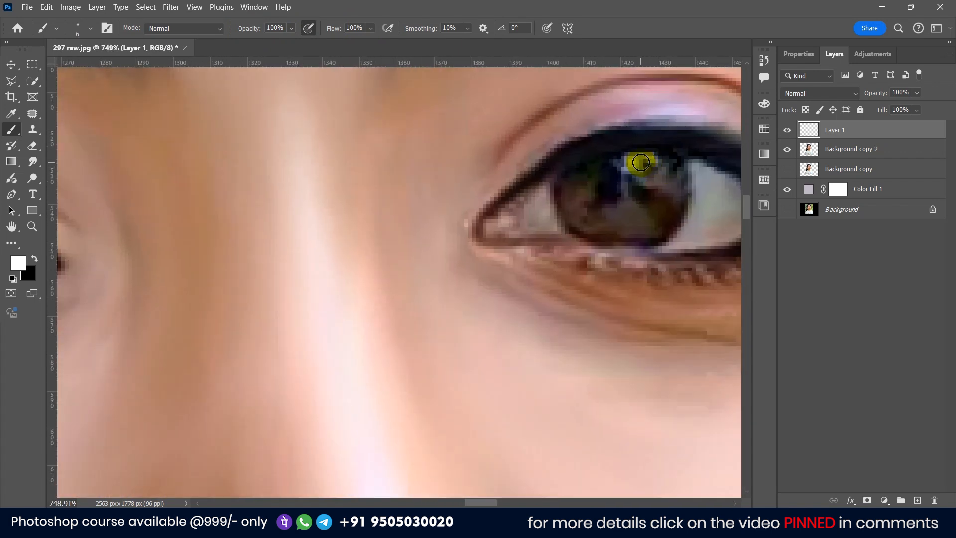
scroll(580, 177, "down", 8)
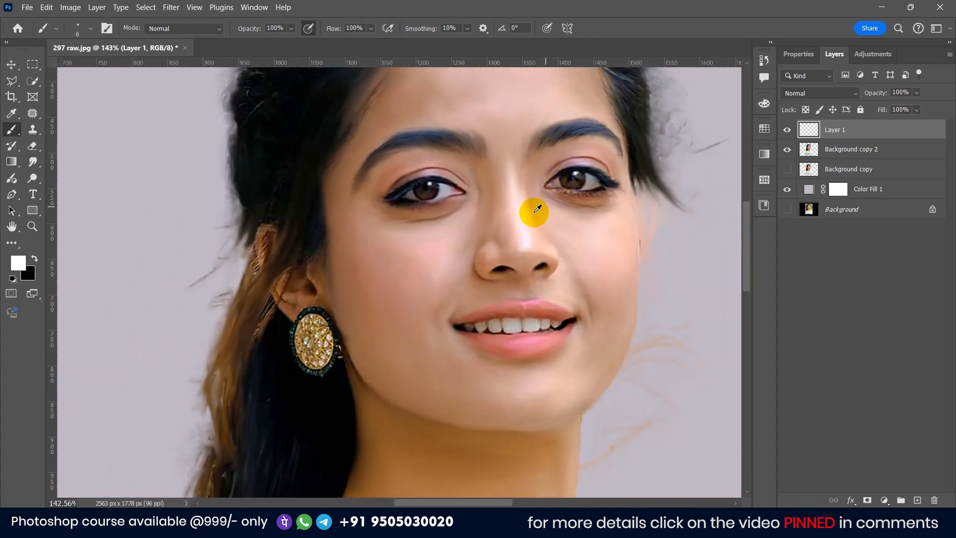
scroll(298, 186, "up", 8)
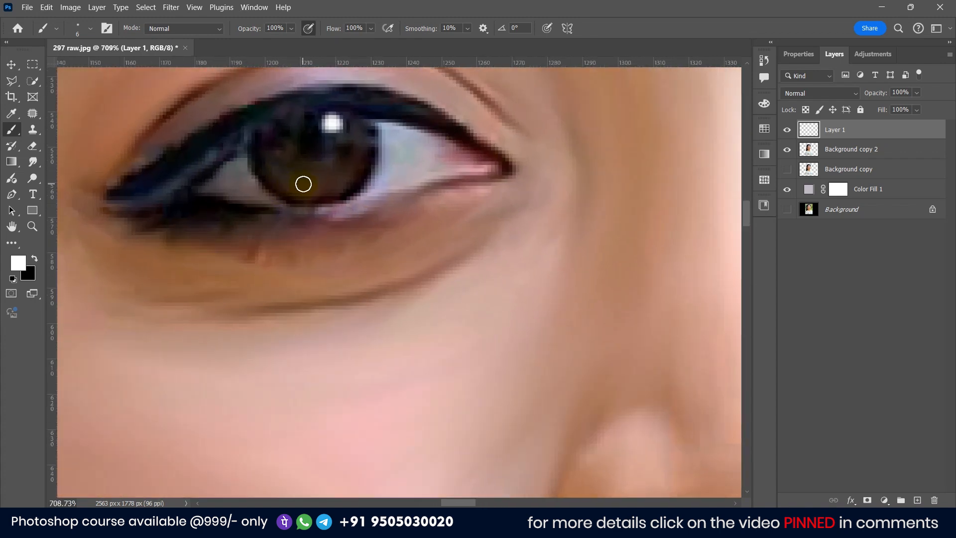
scroll(306, 194, "down", 8)
scroll(540, 220, "up", 7)
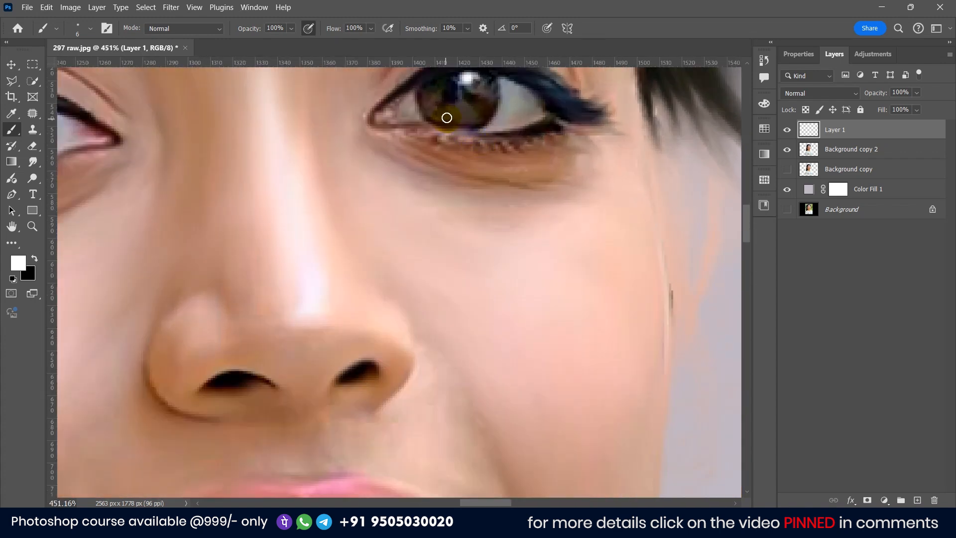
scroll(452, 116, "down", 8)
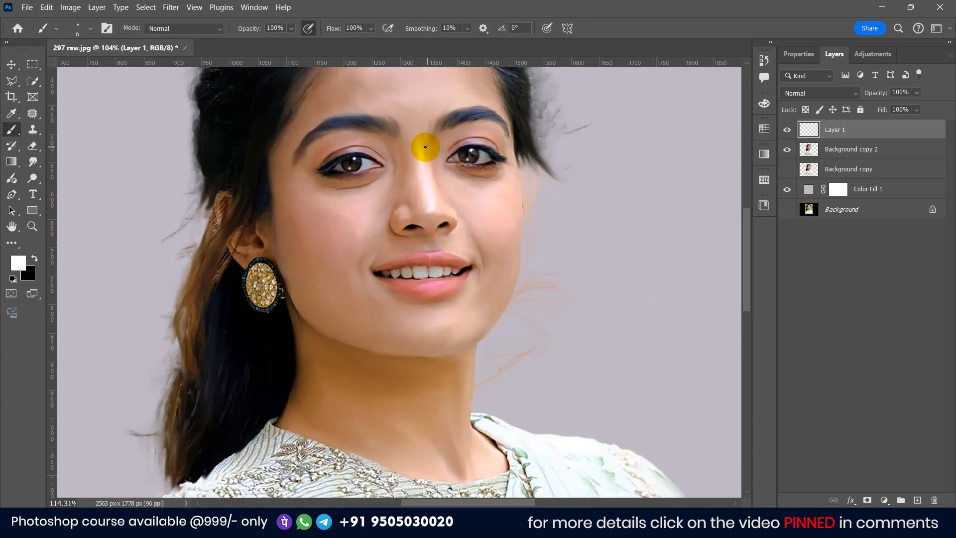
scroll(442, 221, "up", 3)
scroll(561, 258, "up", 1)
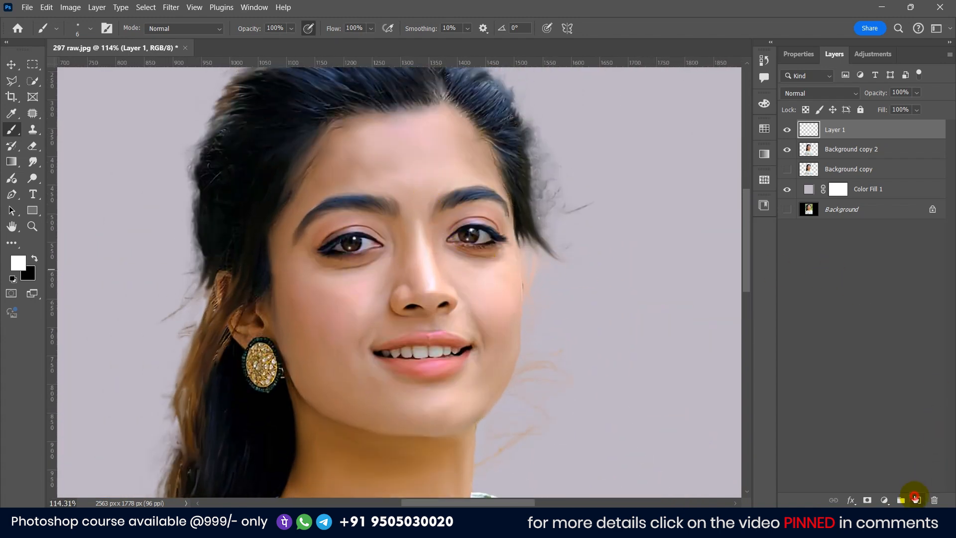
- Create a new top layer for the lip colour and sample the brownish-red tone of the upper lip
left_click(915, 498)
scroll(421, 354, "up", 7)
left_click(443, 349, "alt")
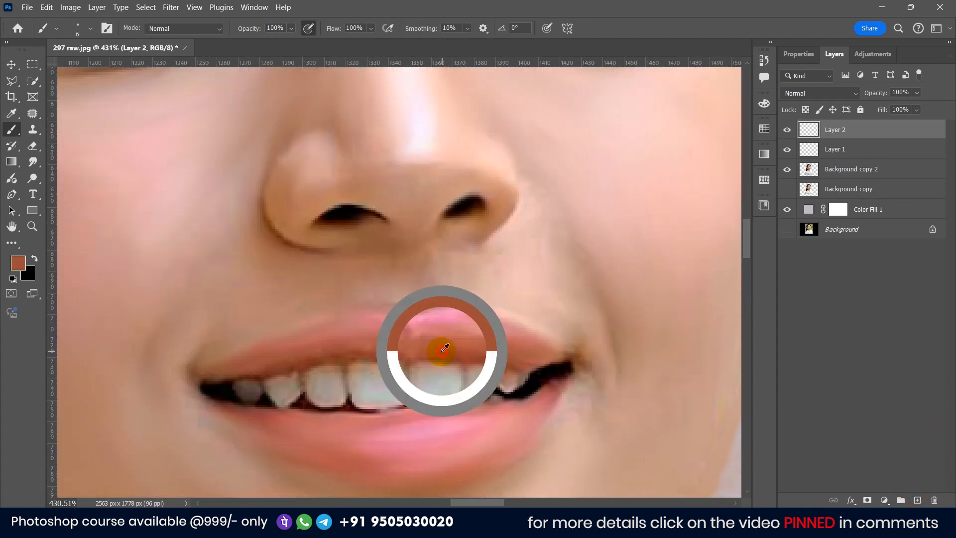
scroll(438, 334, "down", 5)
scroll(443, 284, "up", 3)
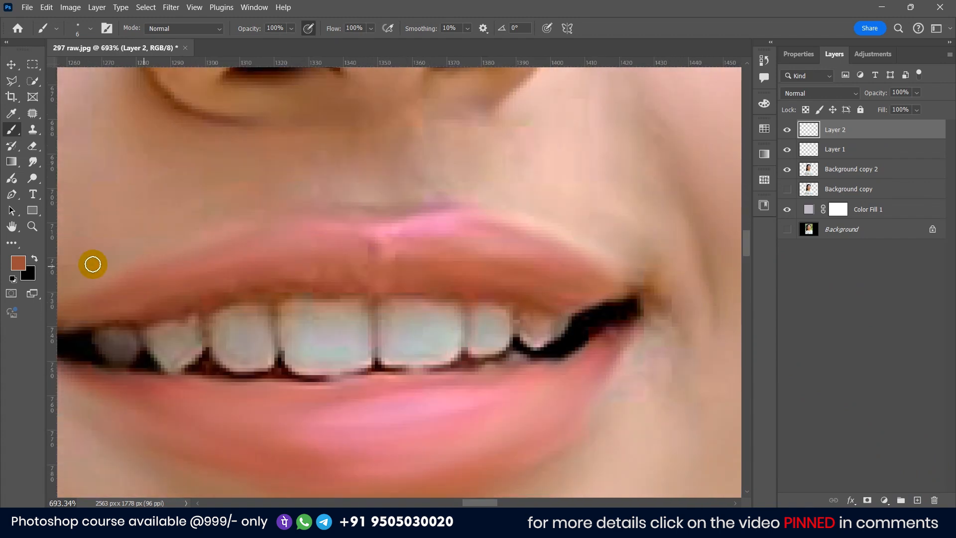
- Set the foreground colour to a fully saturated bright red, adjusting it by brightness in the Color Picker
left_click(19, 263)
left_click(337, 248)
left_click_drag(731, 289, 804, 277)
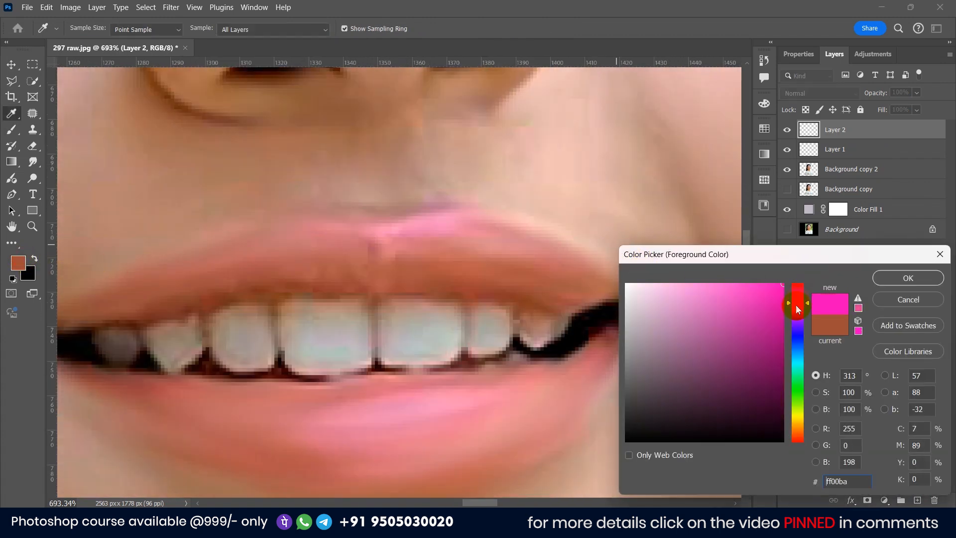
left_click(681, 291)
left_click(462, 279, "alt")
left_click_drag(741, 306, 736, 297)
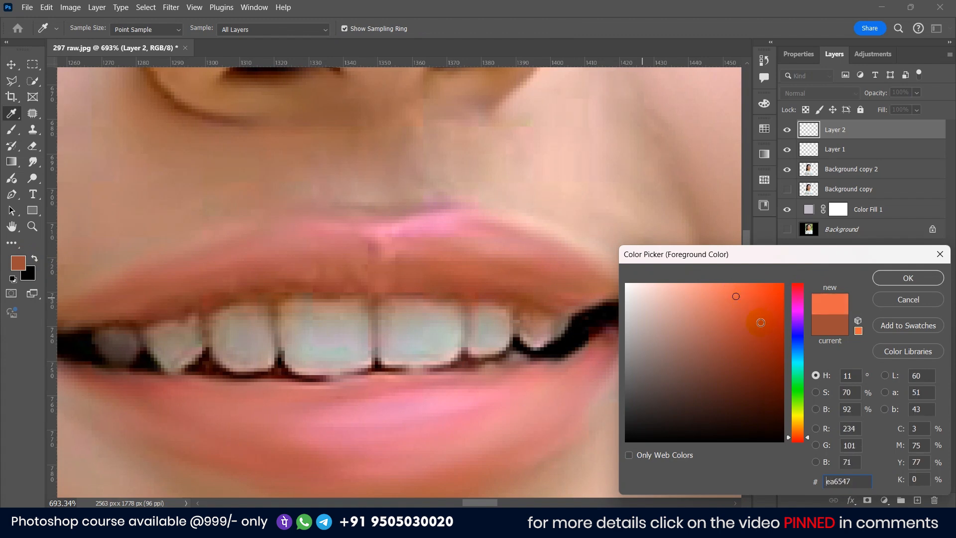
left_click(507, 287, "alt")
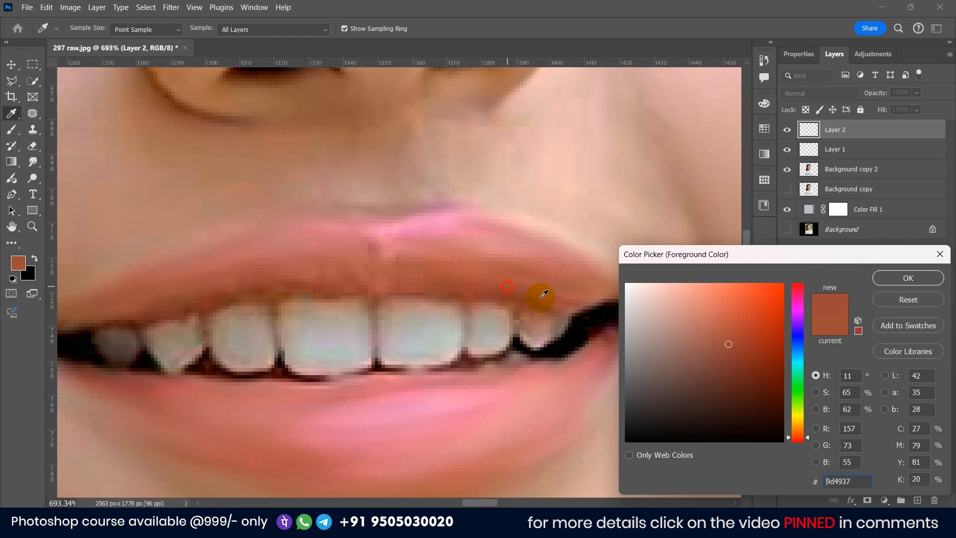
left_click(815, 409)
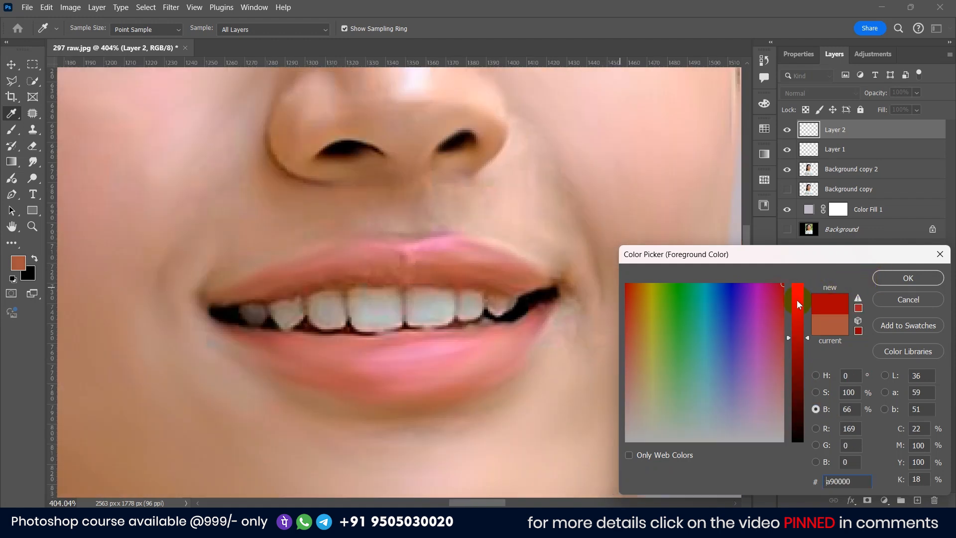
left_click(797, 299)
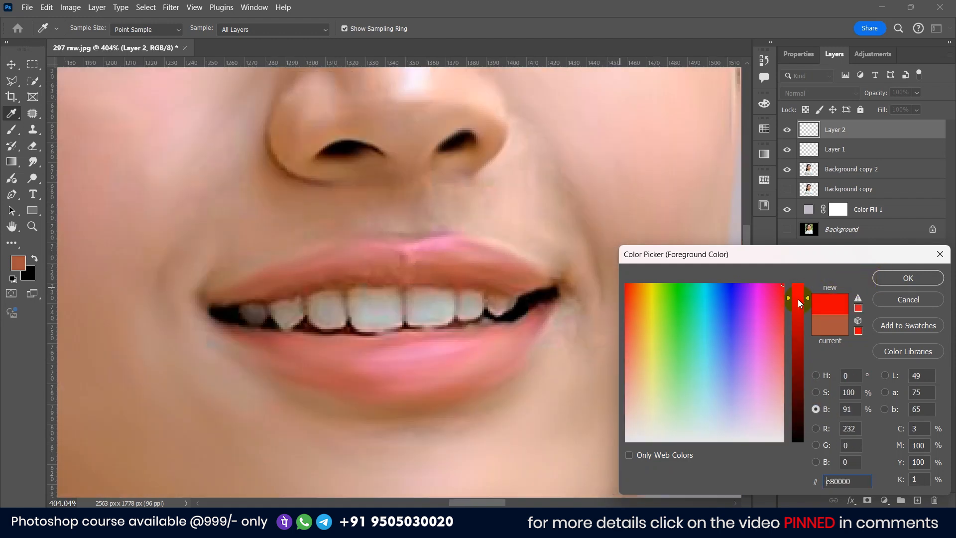
left_click(874, 278)
- Paint over both lips in solid red on Layer 2, leaving the teeth uncovered
key("b")
left_click_drag(473, 265, 462, 270)
mouse_move(472, 269)
left_mouse_down()
mouse_move(465, 260)
mouse_move(259, 280)
mouse_move(230, 296)
mouse_move(550, 311)
mouse_move(522, 338)
mouse_move(313, 366)
mouse_move(289, 343)
left_mouse_up()
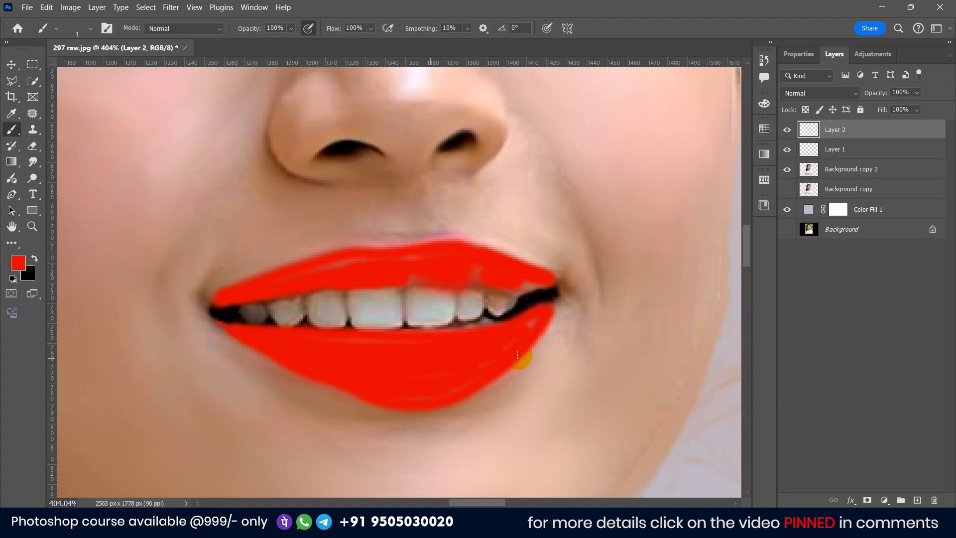
scroll(522, 286, "down", 2)
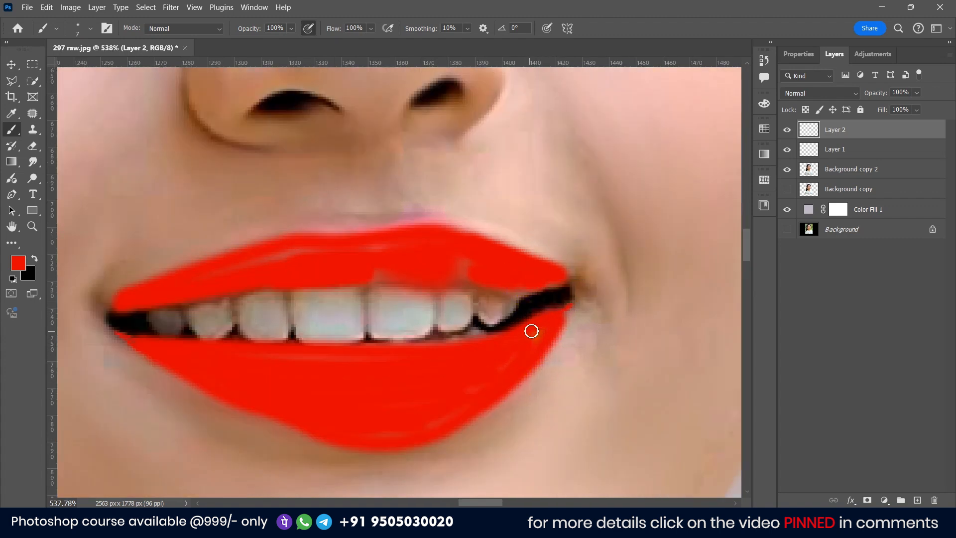
- Blend the red lip layer using Soft Light mode at 40% opacity
left_click(811, 93)
left_click(835, 278)
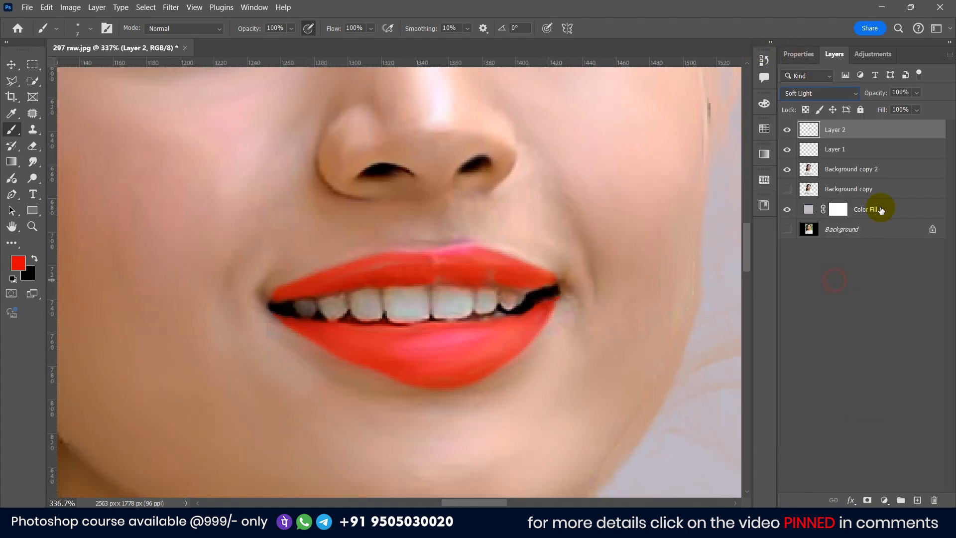
left_click_drag(863, 96, 834, 96)
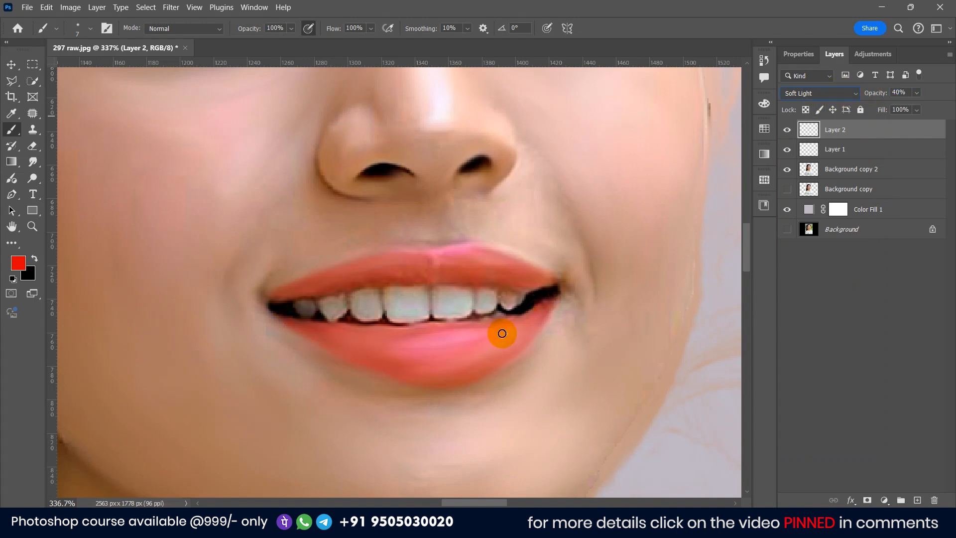
key("ctrl+0")
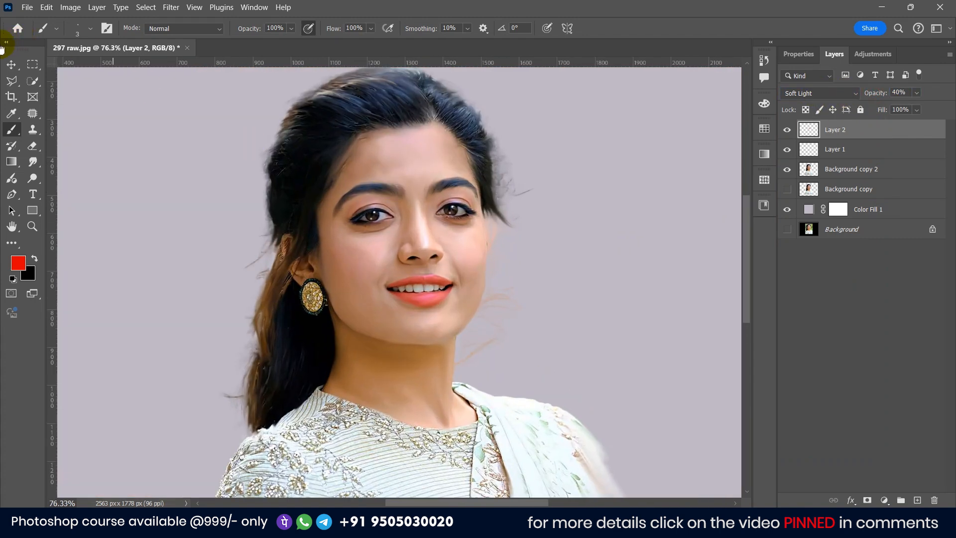
- Create a new empty layer directly above Color Fill 1 for the painted backdrop
left_click(11, 64)
left_click(308, 182)
scroll(308, 181, "down", 3)
left_click(664, 243)
left_click(871, 216)
left_click(869, 232)
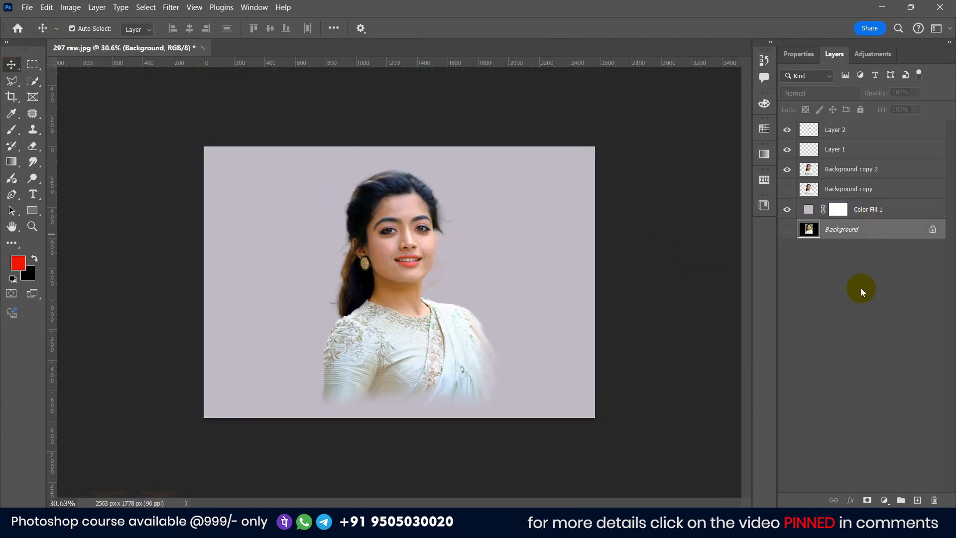
left_click(876, 209)
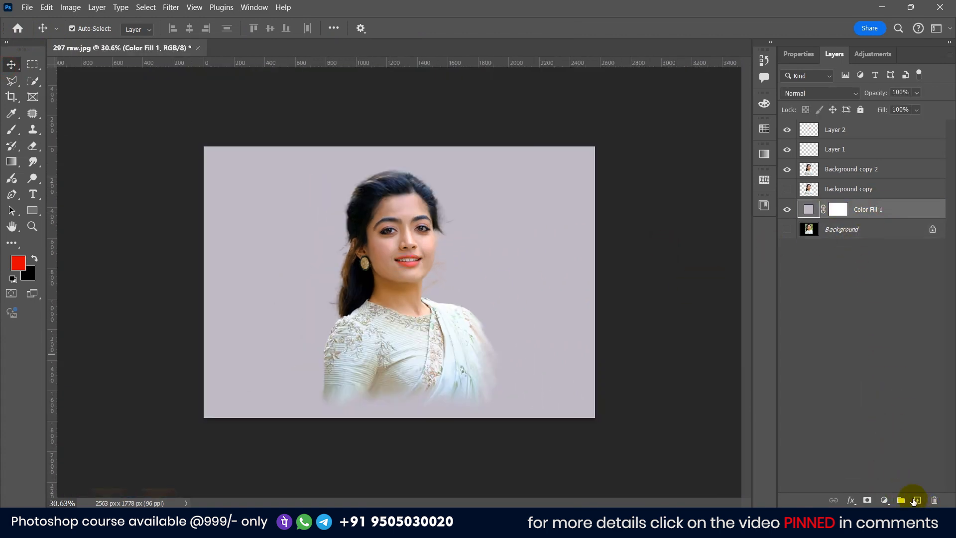
left_click(917, 500)
- Choose the cloud brush preset at 300 px for the Brush tool
left_click(11, 132)
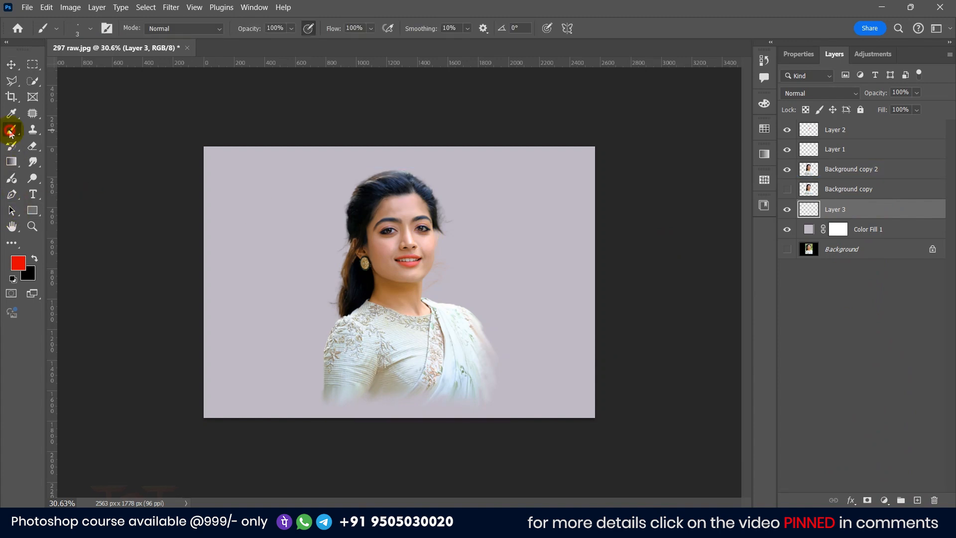
left_click(90, 28)
scroll(82, 219, "down", 5)
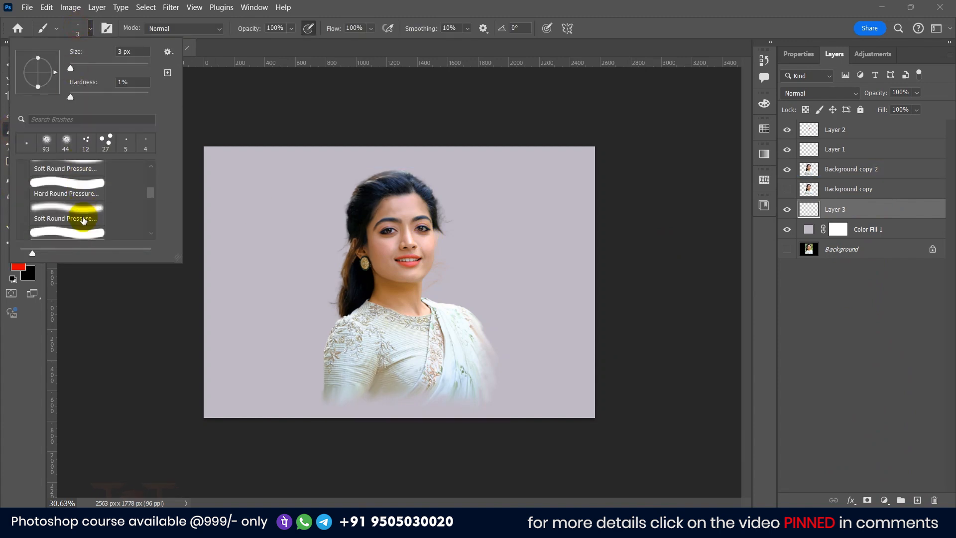
scroll(82, 216, "up", 2)
scroll(79, 211, "down", 3)
scroll(75, 205, "down", 2)
scroll(65, 189, "up", 1)
scroll(64, 188, "down", 2)
scroll(62, 185, "up", 1)
scroll(62, 186, "down", 4)
left_click(56, 226)
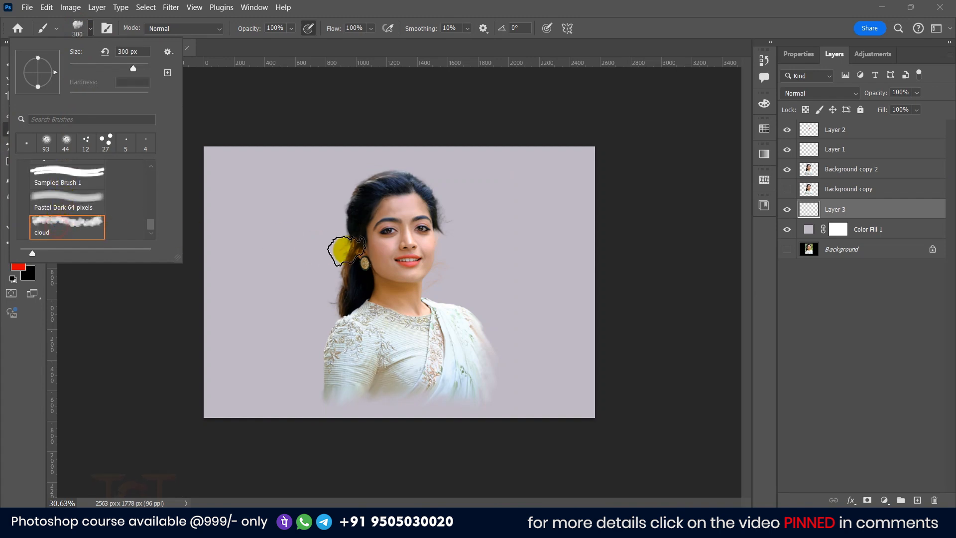
- Paint cloudy pink and pale patches across the backdrop using colours sampled from the lips and clothing
left_click(405, 272, "alt")
scroll(405, 272, "up", 2)
mouse_move(448, 273)
left_mouse_down()
mouse_move(489, 331)
mouse_move(487, 319)
left_mouse_up()
scroll(474, 275, "down", 3)
mouse_move(478, 320)
left_mouse_down()
mouse_move(431, 239)
mouse_move(353, 231)
mouse_move(351, 369)
mouse_move(279, 358)
left_mouse_up()
left_click(350, 362, "alt")
left_click_drag(468, 269, 508, 368)
left_click(408, 266, "alt")
mouse_move(468, 309)
left_mouse_down()
mouse_move(269, 406)
mouse_move(463, 393)
left_mouse_up()
left_click(450, 356, "alt")
mouse_move(478, 309)
left_mouse_down()
mouse_move(342, 344)
mouse_move(438, 259)
left_mouse_up()
- Sample a brown tone from the subject and paint large cloud strokes around the figure with the brush at 509 px
scroll(377, 279, "up", 4)
left_click(376, 284, "alt")
mouse_move(227, 224)
left_mouse_down()
mouse_move(278, 378)
mouse_move(550, 407)
mouse_move(551, 145)
mouse_move(567, 452)
mouse_move(264, 218)
mouse_move(339, 146)
mouse_move(332, 174)
left_mouse_up()
right_click(332, 204, "alt")
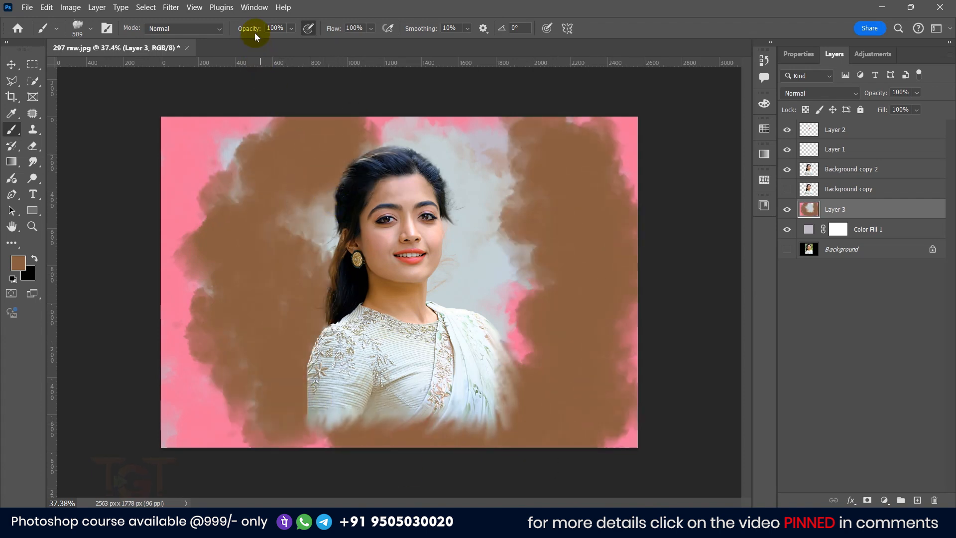
- Layer softer sampled tones around the head, along the far side and below the subject with the cloud brush at 54% opacity
left_click(404, 197, "alt")
mouse_move(329, 213)
left_mouse_down()
mouse_move(305, 195)
mouse_move(380, 333)
mouse_move(383, 200)
left_mouse_up()
mouse_move(409, 294)
left_mouse_down()
mouse_move(544, 399)
mouse_move(493, 438)
mouse_move(287, 336)
mouse_move(555, 348)
mouse_move(371, 328)
left_mouse_up()
left_click(406, 279, "alt")
left_click(629, 144, "alt")
mouse_move(597, 135)
left_mouse_down()
mouse_move(152, 97)
mouse_move(614, 398)
left_mouse_up()
left_click(406, 344, "alt")
mouse_move(498, 423)
left_mouse_down()
mouse_move(173, 186)
mouse_move(209, 423)
left_mouse_up()
- Blend the lower and upper backdrop areas with translucent cloud strokes, resampling tones from the painting between strokes
left_click(426, 416, "alt")
left_click_drag(511, 439, 528, 276)
left_click(593, 368, "alt")
mouse_move(593, 380)
left_mouse_down()
mouse_move(495, 335)
mouse_move(317, 379)
left_mouse_up()
left_click(279, 359, "alt")
left_click_drag(296, 427, 371, 309)
left_click(316, 242, "alt")
mouse_move(484, 334)
left_mouse_down()
mouse_move(427, 345)
mouse_move(348, 410)
mouse_move(348, 154)
left_mouse_up()
left_click(576, 162, "alt")
mouse_move(538, 149)
left_mouse_down()
mouse_move(342, 163)
mouse_move(490, 225)
left_mouse_up()
- Blend sampled tones around the head, behind the shoulders and below the subject with translucent cloud strokes at 54% opacity
left_click(465, 294, "alt")
mouse_move(458, 268)
left_mouse_down()
mouse_move(421, 365)
mouse_move(432, 362)
left_mouse_up()
left_click(513, 249, "alt")
left_click(465, 312, "alt")
mouse_move(460, 299)
left_mouse_down()
mouse_move(390, 181)
mouse_move(480, 281)
mouse_move(348, 163)
left_mouse_up()
left_click(553, 259, "alt")
left_click(311, 266, "alt")
mouse_move(312, 224)
left_mouse_down()
mouse_move(337, 414)
mouse_move(387, 446)
left_mouse_up()
scroll(401, 324, "down", 5)
scroll(471, 341, "up", 5)
- Enlarge the cloud brush to 547 px and tone down the pink areas along the backdrop's outer edges with brown
right_click(608, 175, "alt")
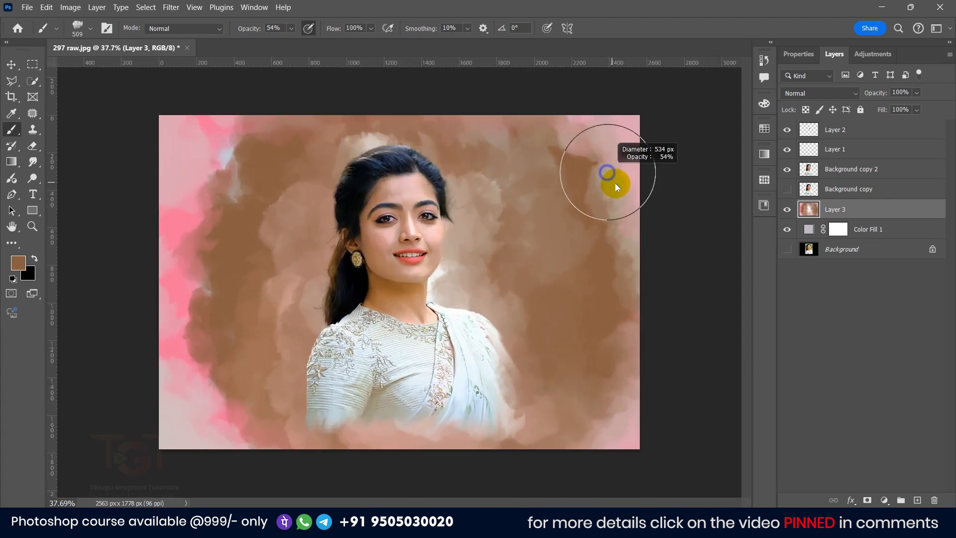
scroll(623, 144, "down", 3)
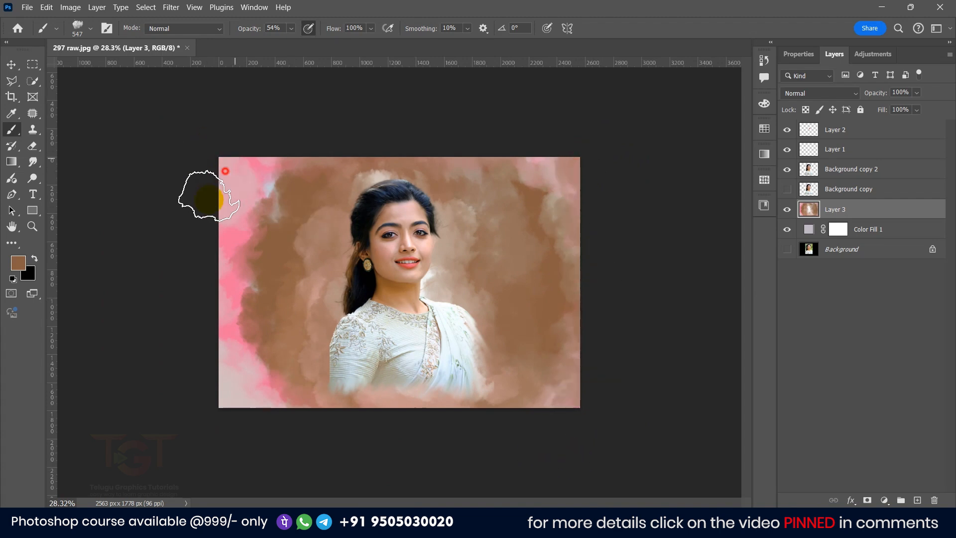
left_click(10, 64)
key("ctrl+0")
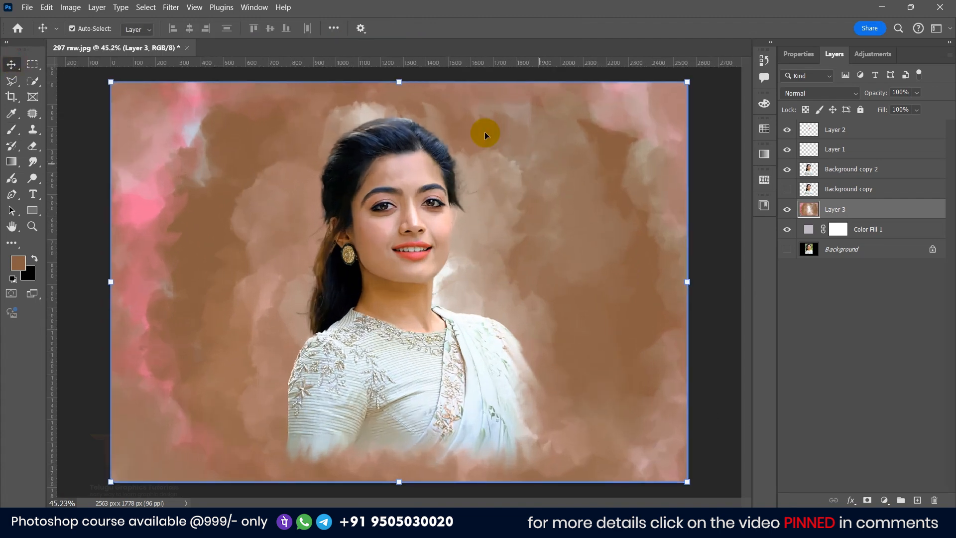
scroll(421, 124, "down", 2)
left_click(432, 101)
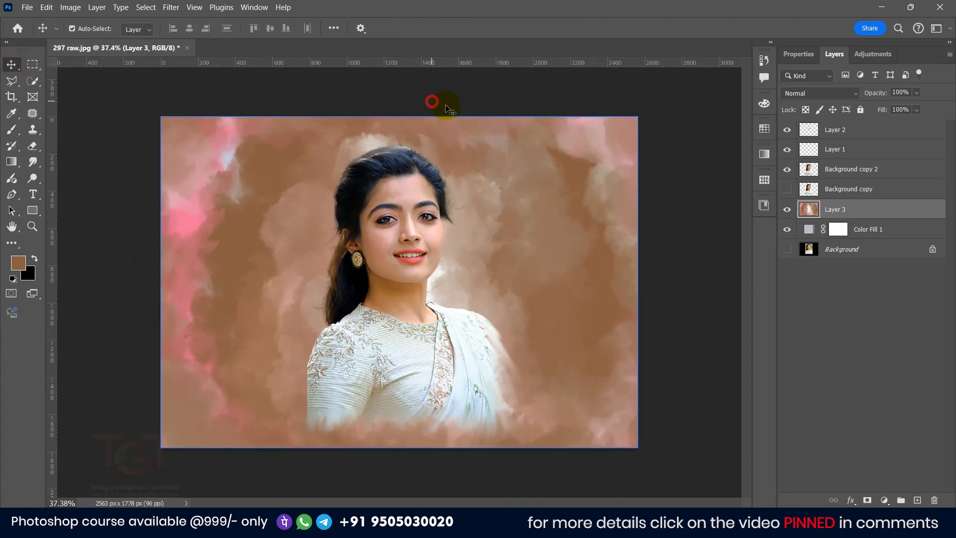
left_click(847, 134)
left_click(427, 99)
- Load the outline of Background copy 2 as a selection, add a new layer above it and choose a soft round brush
left_click(397, 200)
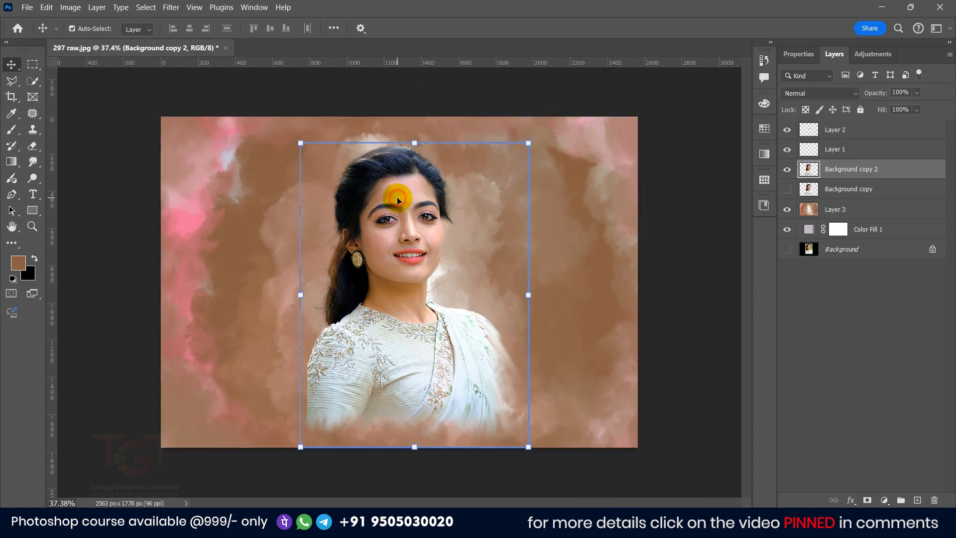
left_click(808, 172, "ctrl")
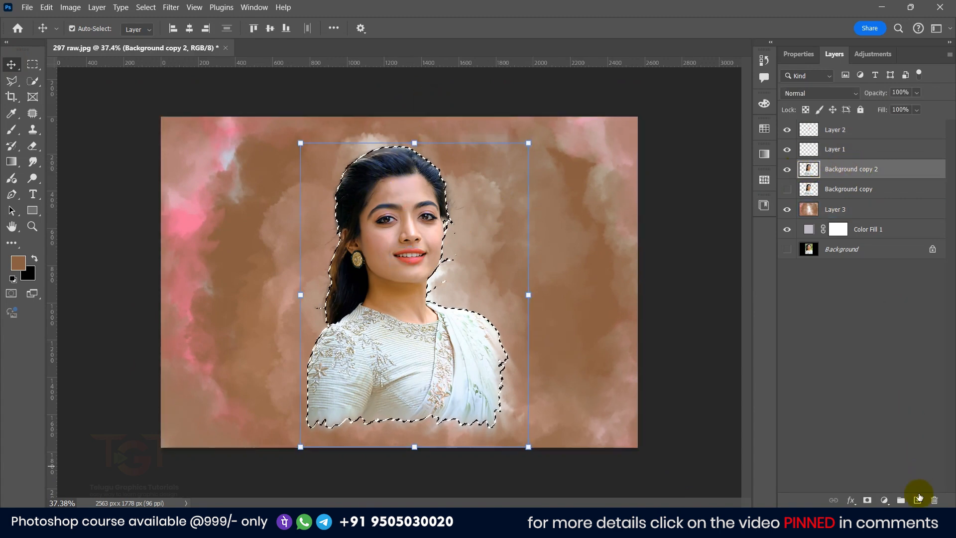
left_click(918, 495)
left_click(12, 130)
left_click(85, 30)
scroll(68, 199, "up", 10)
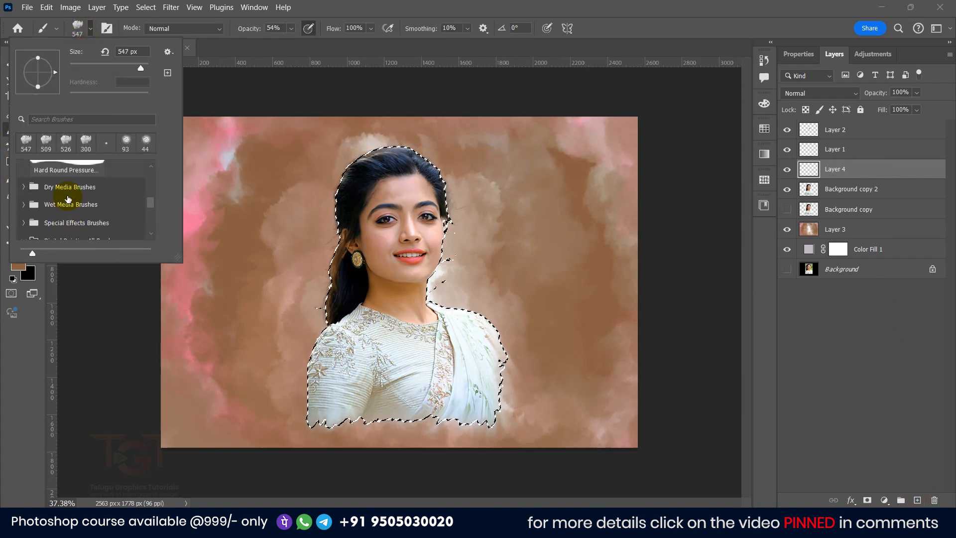
left_click(64, 197)
- Paint a magenta glow over the hair, far cheek and saree shoulder, and blend its layer as Overlay at 39% opacity
left_click(15, 267)
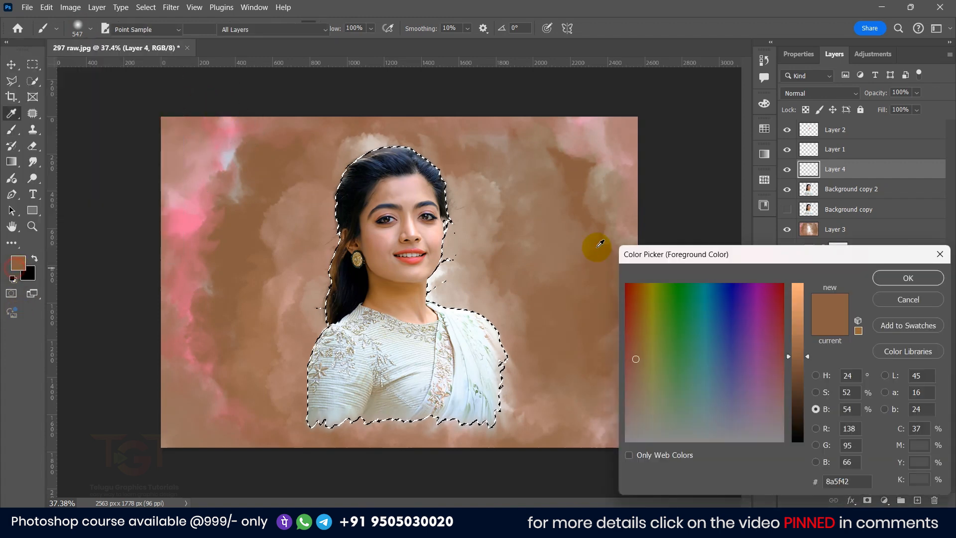
mouse_move(766, 311)
left_mouse_down()
mouse_move(797, 262)
mouse_move(758, 283)
left_mouse_up()
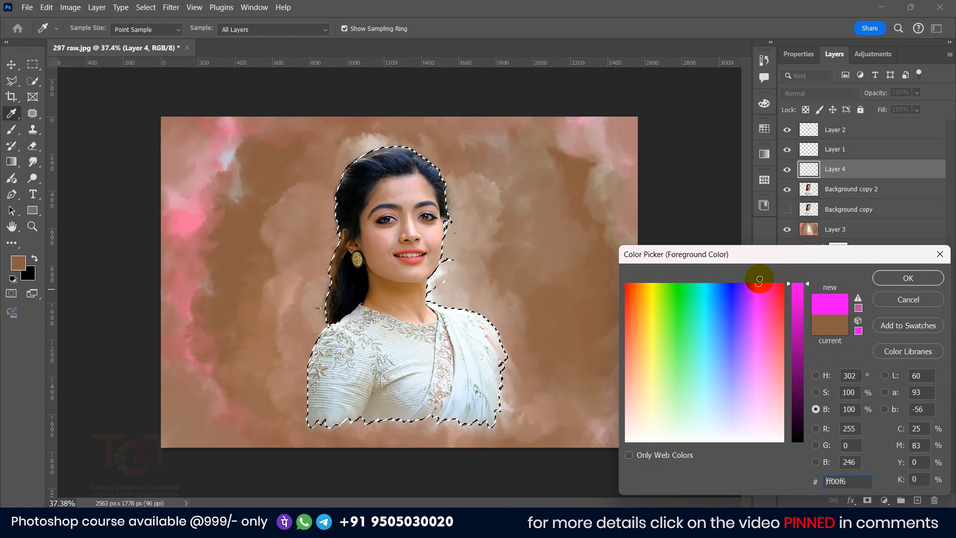
left_click(886, 280)
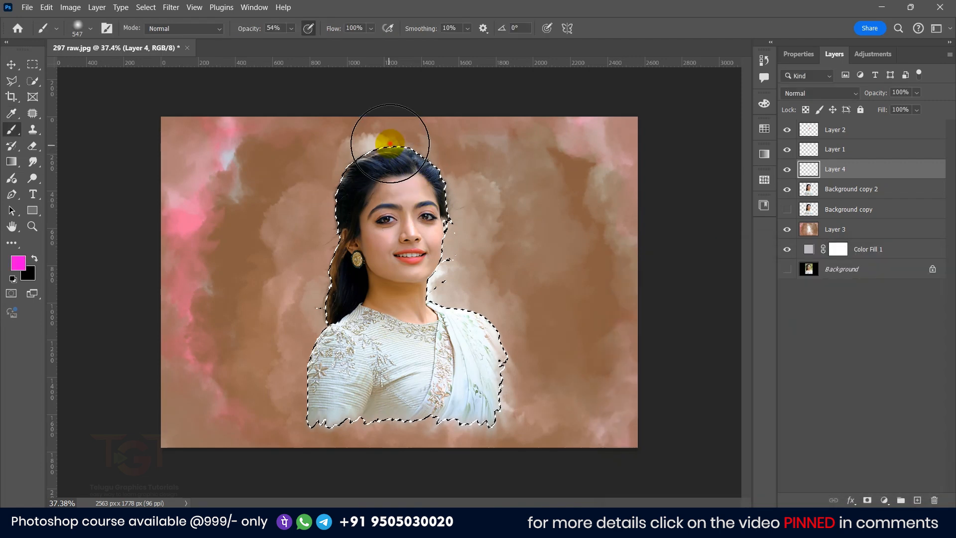
left_click_drag(505, 311, 597, 386)
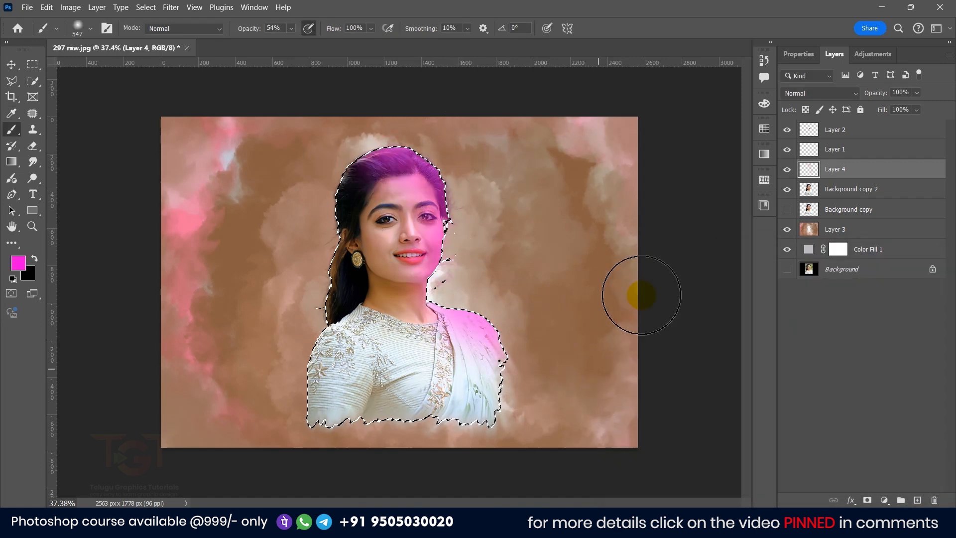
left_click(816, 92)
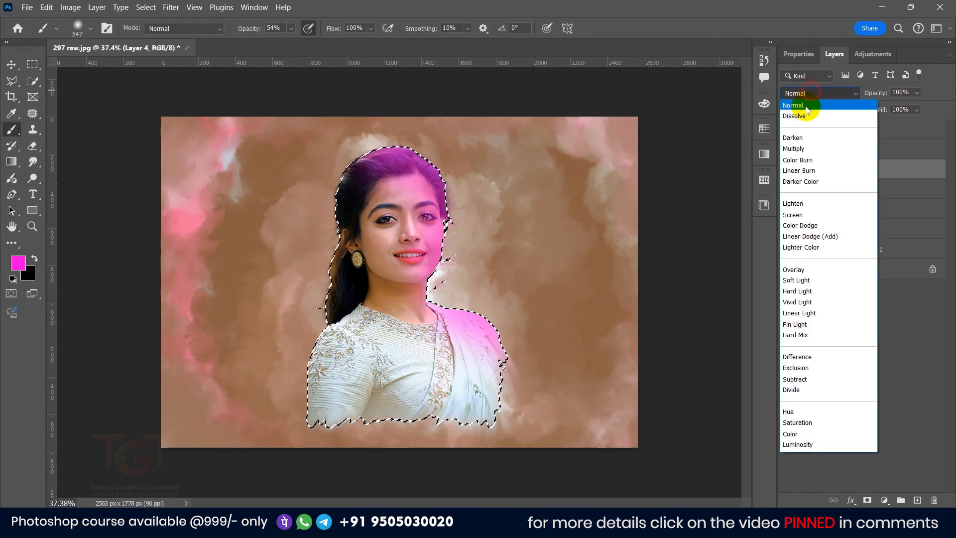
left_click(803, 270)
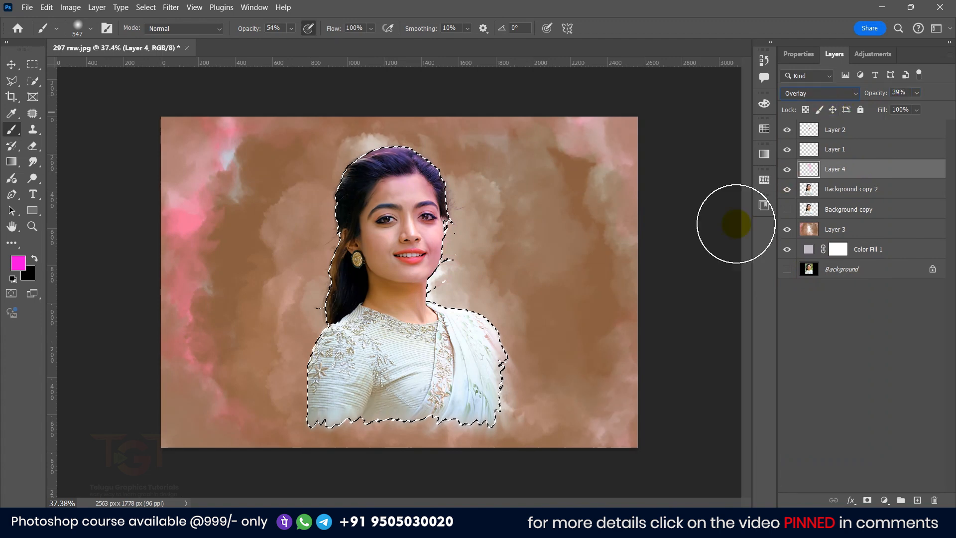
- Add another layer and paint orange ffa800 light over the hair and shoulder on the earring side
left_click(916, 500)
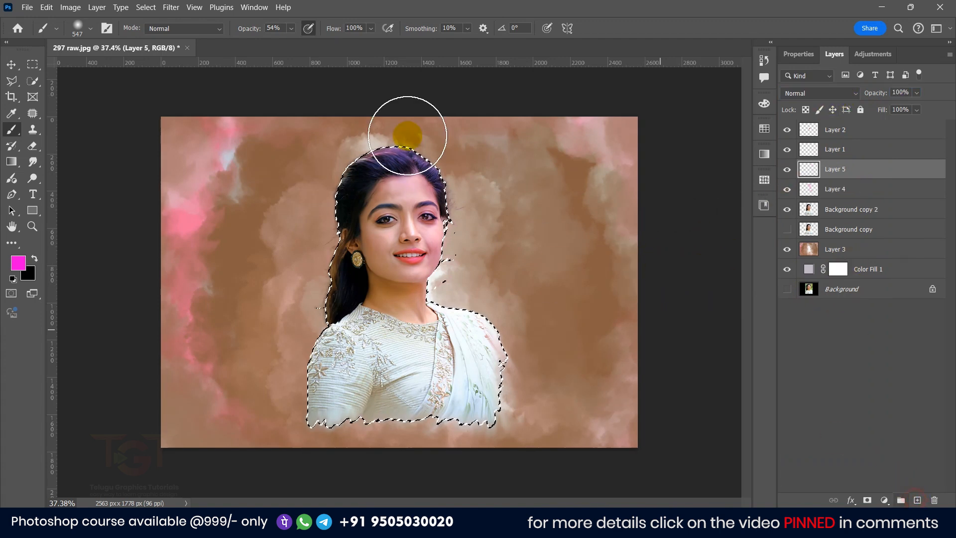
left_click(26, 276)
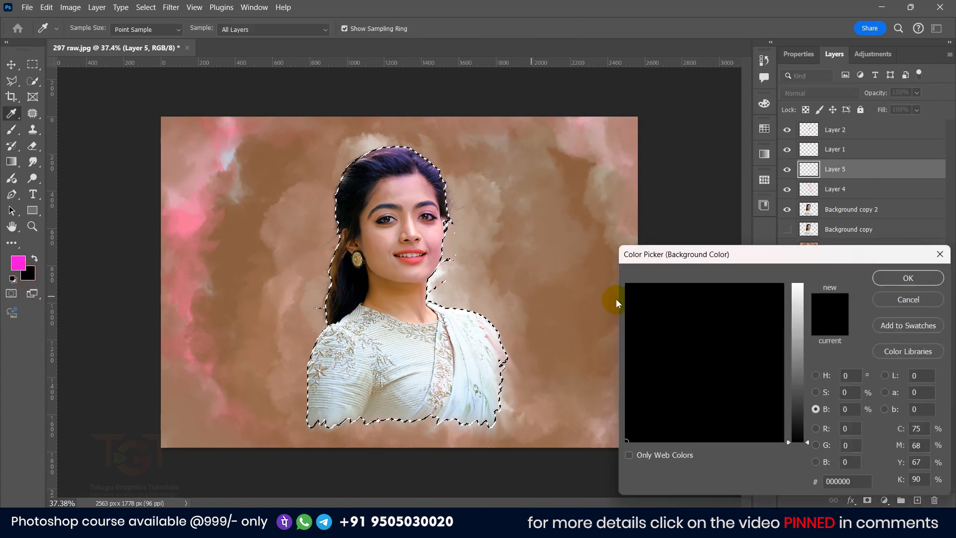
left_click(790, 277)
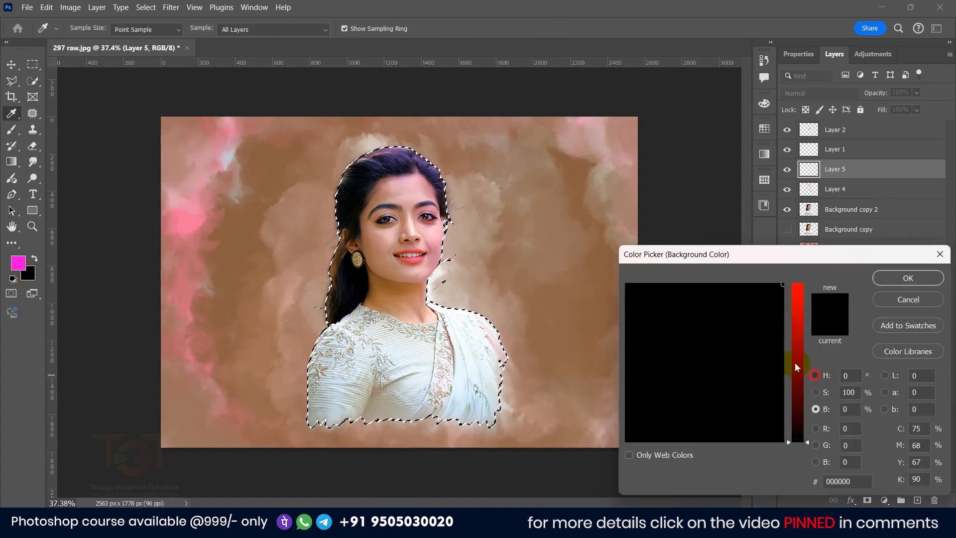
left_click_drag(795, 366, 798, 267)
left_click_drag(792, 393, 787, 422)
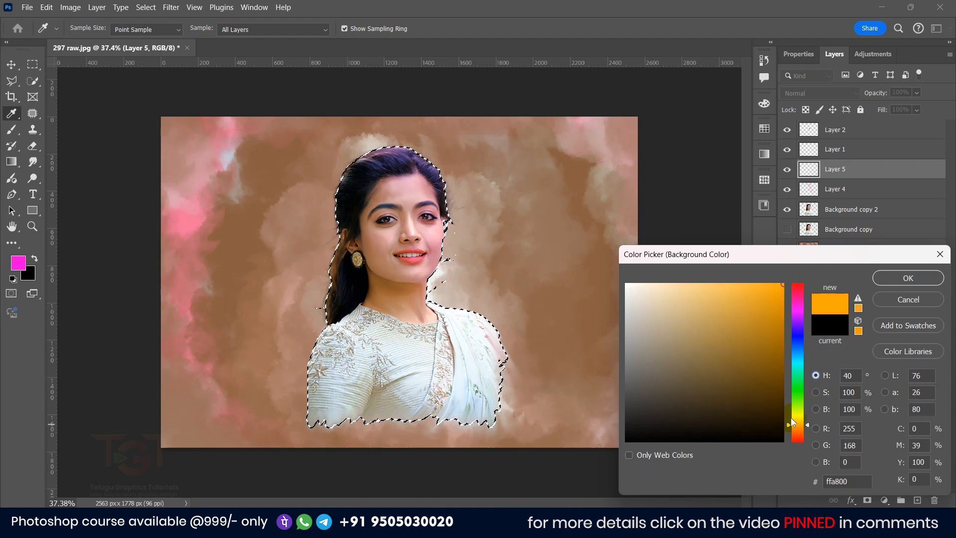
left_click(880, 279)
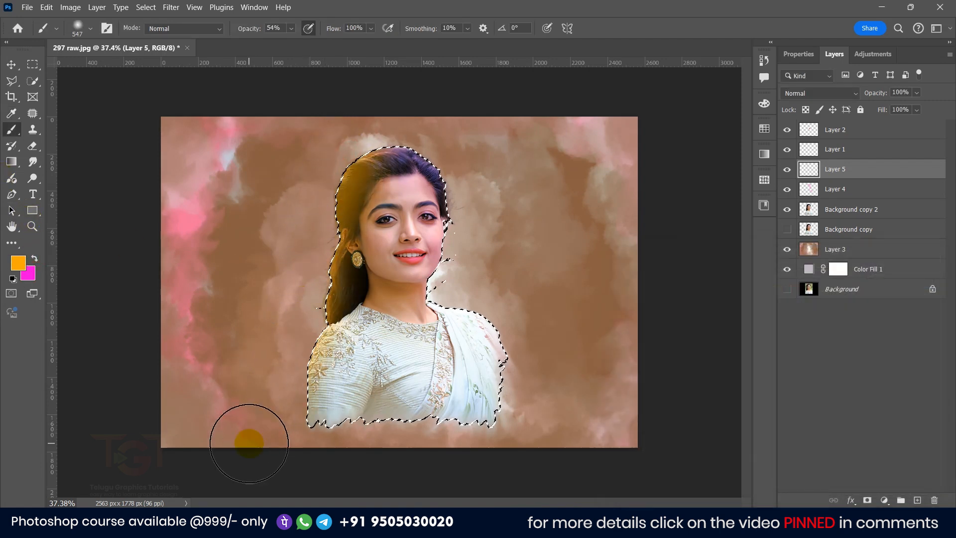
- Set the orange layer to Overlay at 62% opacity and build up more orange along the hair and sleeve
left_click(830, 92)
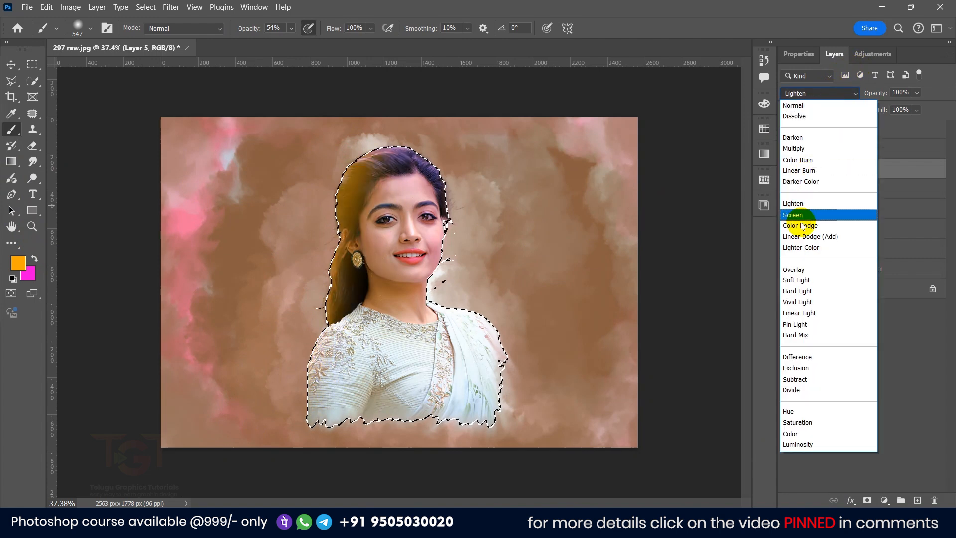
left_click(826, 265)
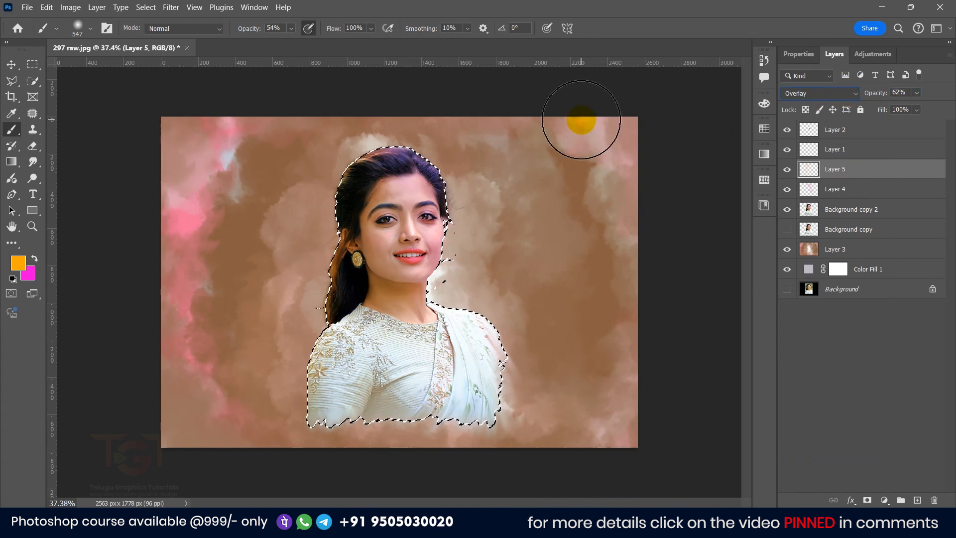
left_click_drag(347, 186, 336, 296)
mouse_move(258, 466)
left_mouse_down()
mouse_move(345, 502)
mouse_move(318, 505)
left_mouse_up()
- Strengthen the magenta glow on Layer 4 over the top of the hair and down the far side of the face
left_click(830, 190)
left_click(33, 259)
mouse_move(394, 143)
left_mouse_down()
mouse_move(420, 143)
mouse_move(428, 154)
mouse_move(473, 306)
mouse_move(437, 255)
left_mouse_up()
scroll(465, 228, "up", 7)
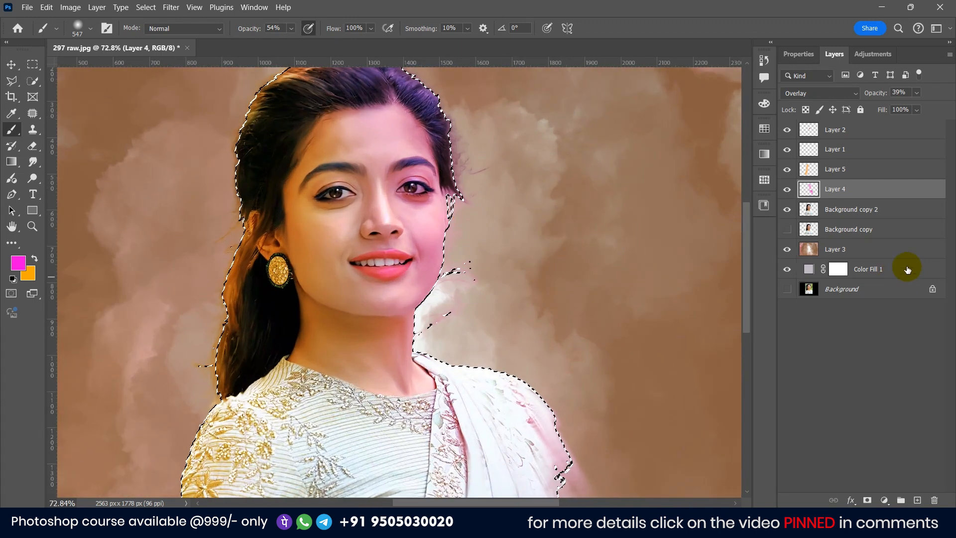
- Add a mask to Layer 4 from the subject selection and set black as the painting colour
key("d")
left_click(867, 500)
key("x")
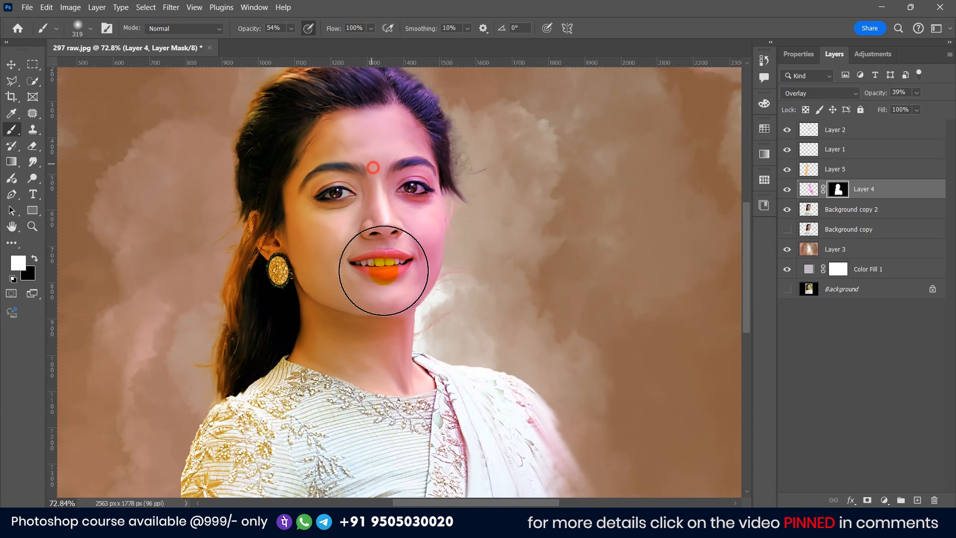
key("x")
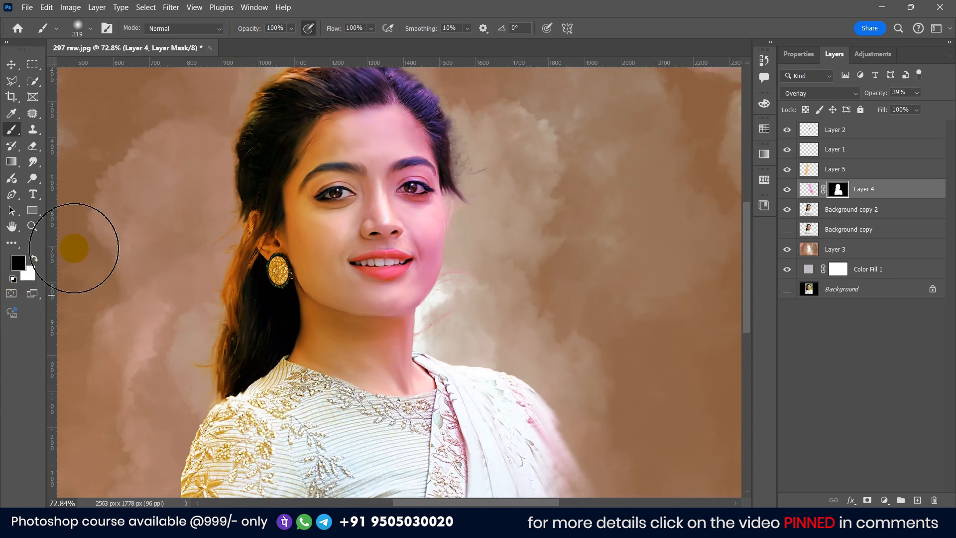
- Reduce the magenta tint over the eyes, nose and inner face by painting black on Layer 4's mask at 33% opacity
left_click_drag(358, 196, 315, 197)
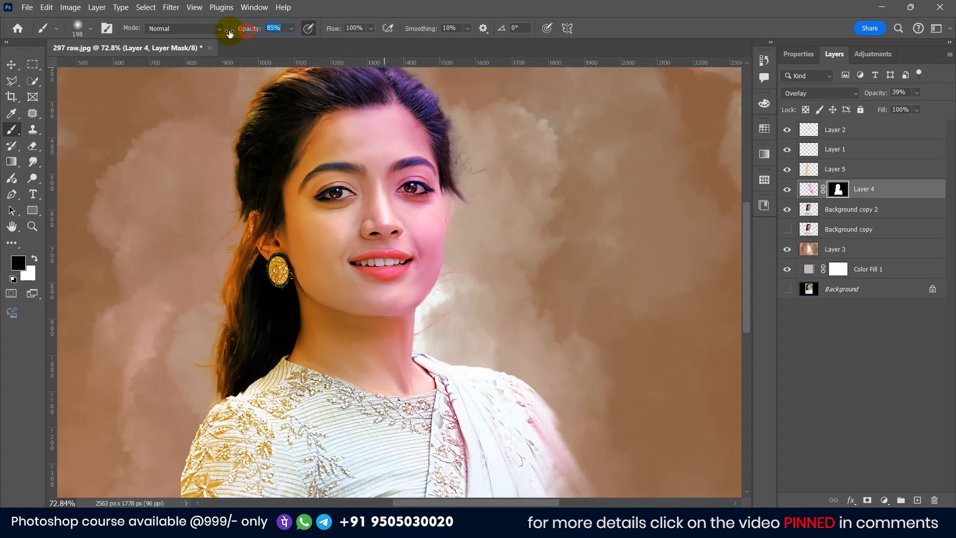
left_click_drag(206, 34, 204, 34)
scroll(499, 216, "up", 4)
mouse_move(376, 222)
left_mouse_down()
mouse_move(353, 220)
mouse_move(357, 256)
left_mouse_up()
left_click_drag(361, 242, 358, 287)
left_click_drag(353, 154, 415, 234)
mouse_move(416, 208)
left_mouse_down()
mouse_move(421, 412)
mouse_move(427, 231)
left_mouse_up()
scroll(420, 306, "down", 4)
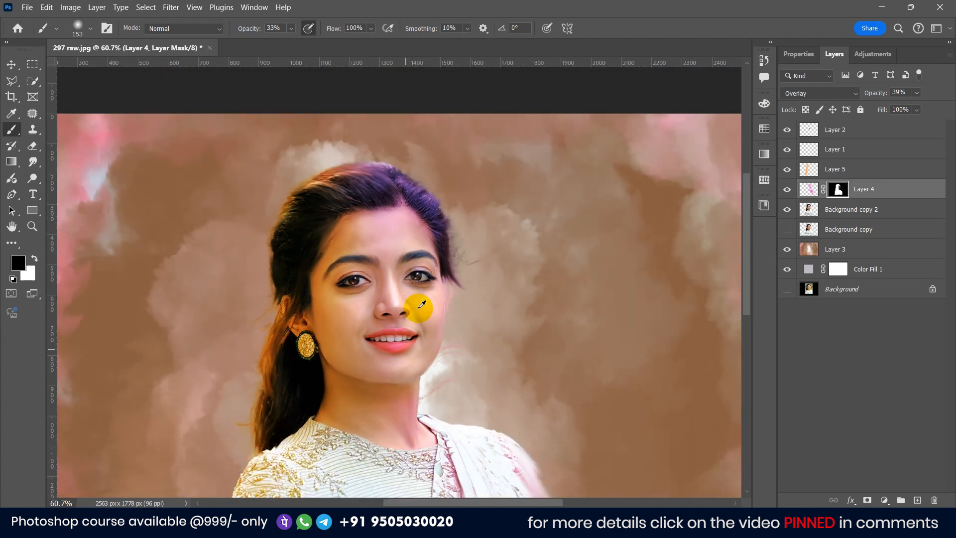
- Restore the magenta glow along the far cheek and jawline by painting white on Layer 4's mask
scroll(434, 325, "up", 2)
key("x")
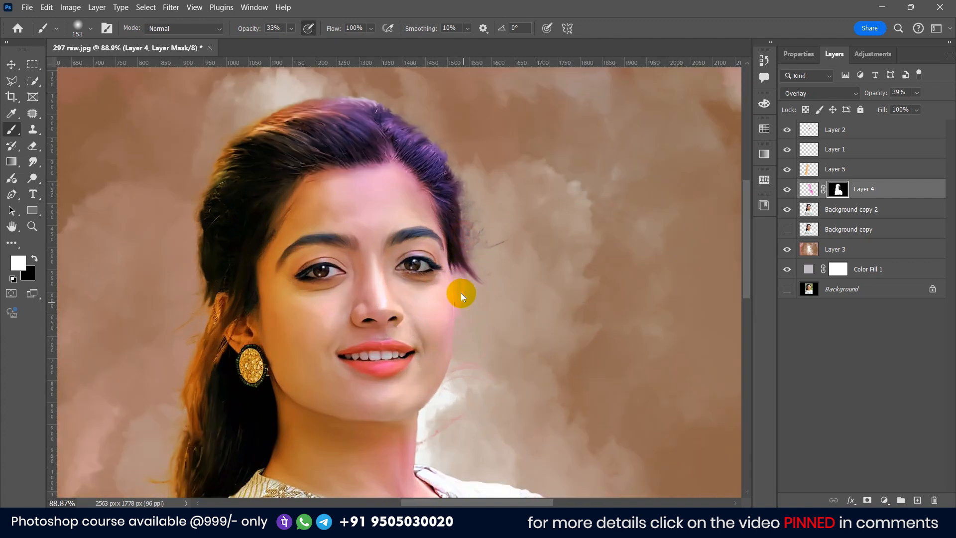
mouse_move(466, 332)
left_mouse_down()
mouse_move(461, 363)
mouse_move(457, 249)
mouse_move(420, 415)
left_mouse_up()
- Erase the stray hairs beside the far cheek, jaw and neck on Background copy 2
left_click(808, 194)
left_click(808, 214)
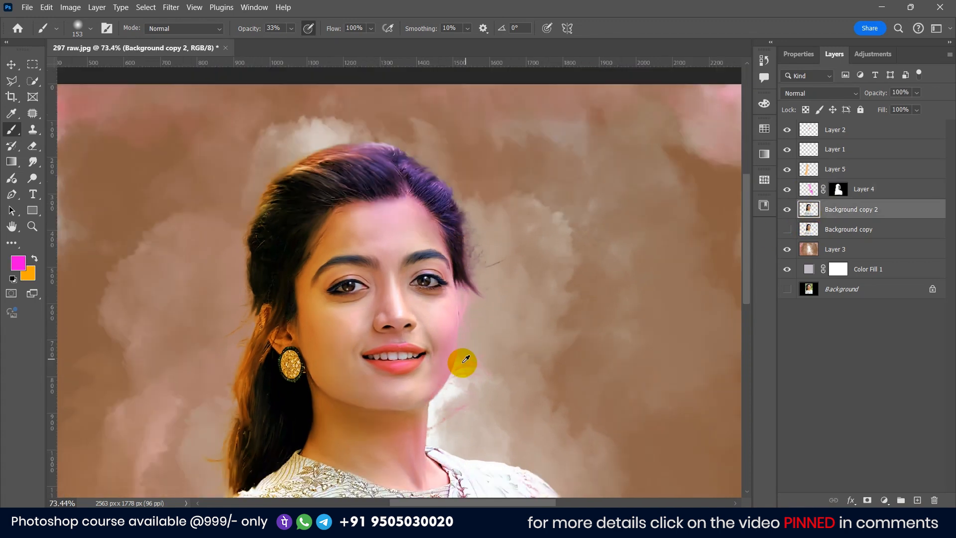
left_click(33, 146)
scroll(482, 429, "up", 4)
left_click_drag(482, 429, 474, 337)
right_click(475, 338, "alt")
mouse_move(495, 233)
left_mouse_down()
mouse_move(471, 276)
mouse_move(472, 212)
mouse_move(458, 259)
left_mouse_up()
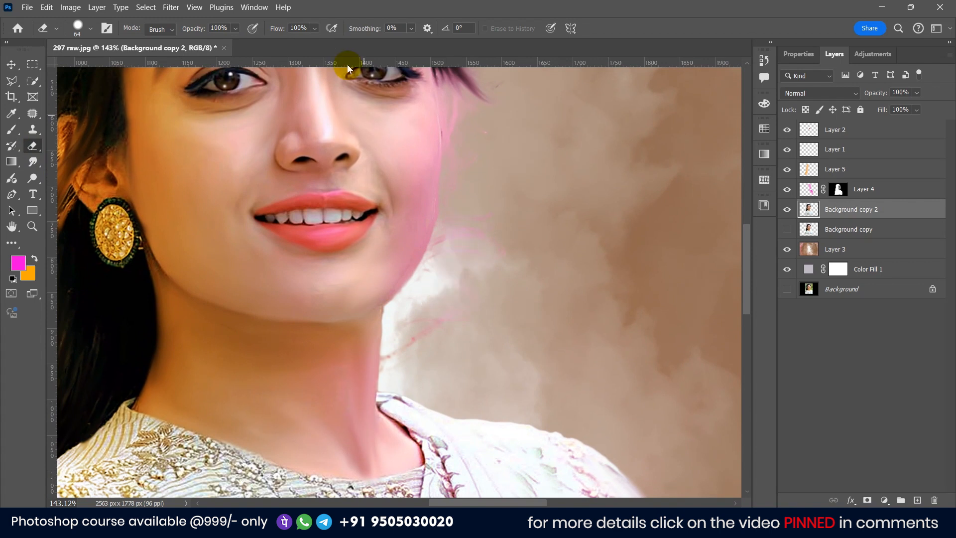
right_click(489, 222, "alt")
mouse_move(455, 282)
left_mouse_down()
mouse_move(410, 350)
mouse_move(413, 314)
mouse_move(400, 362)
left_mouse_up()
right_click(409, 350, "alt")
- Erase the stray magenta tint outside the face and hair edge on Layer 4's mask with a 30 px eraser
left_click(837, 189)
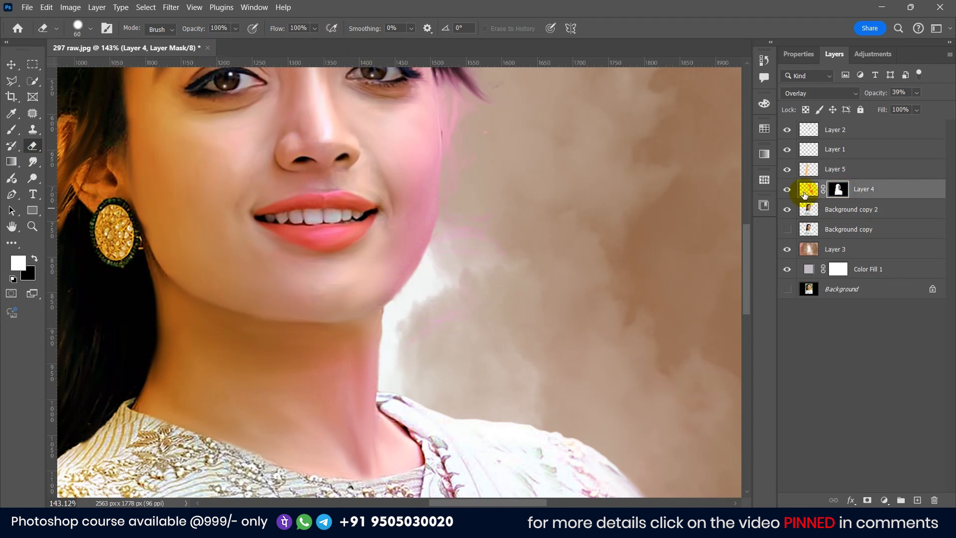
scroll(448, 327, "up", 5)
right_click(463, 242, "alt")
left_click_drag(500, 110, 489, 201)
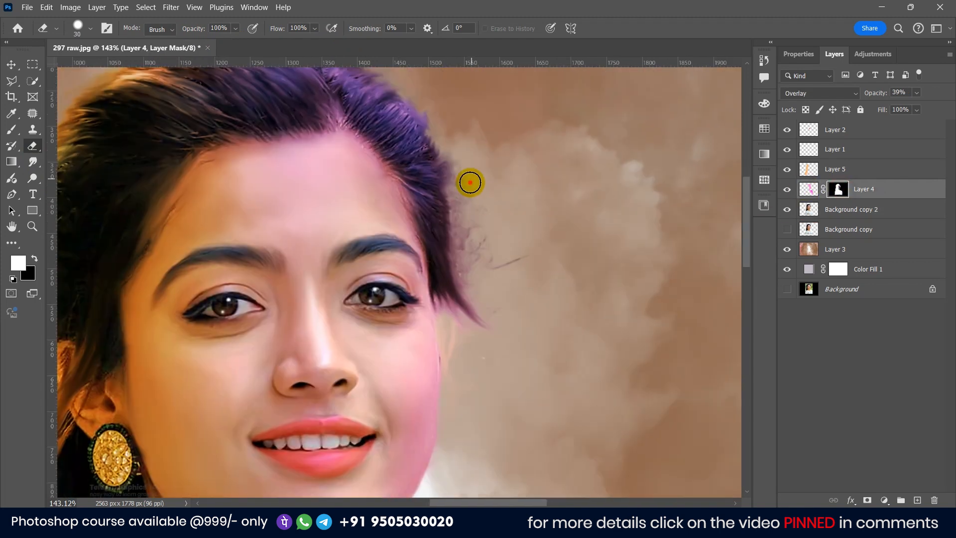
- Erase the remaining flyaway hairs beside the far eye and hair tip on Background copy 2, refining with a 14 px eraser
left_click(508, 253, "ctrl")
mouse_move(475, 274)
left_mouse_down()
mouse_move(461, 214)
mouse_move(483, 245)
left_mouse_up()
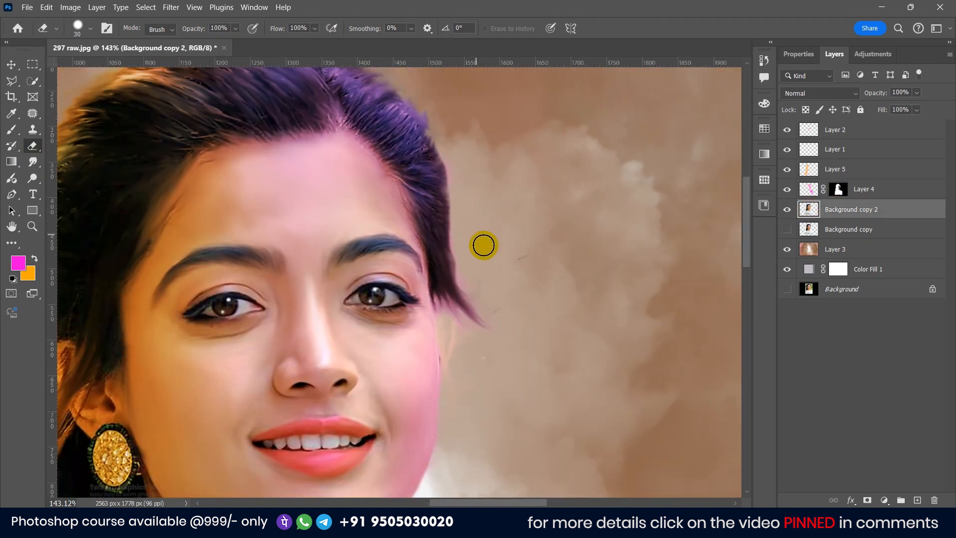
right_click(455, 338, "alt")
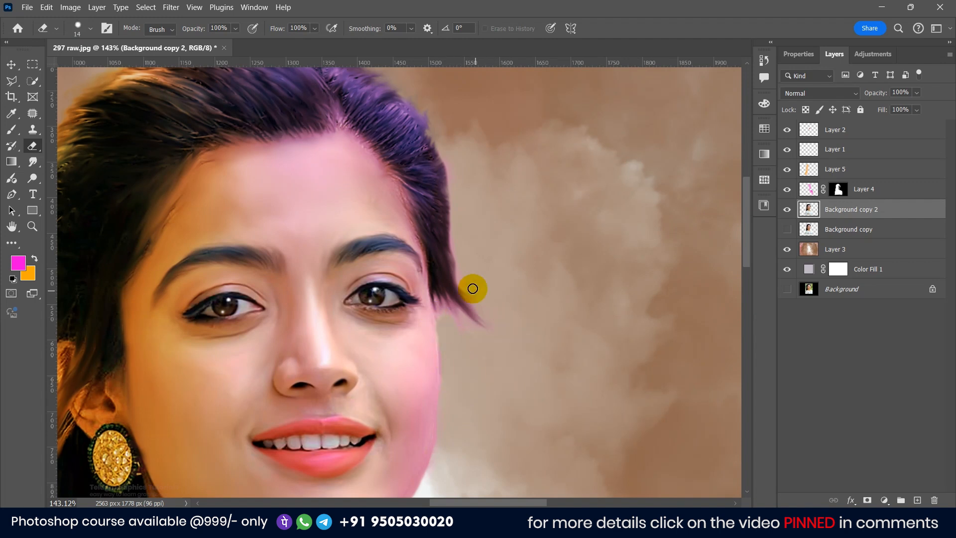
key("ctrl+0")
scroll(473, 316, "down", 4)
scroll(337, 271, "up", 2)
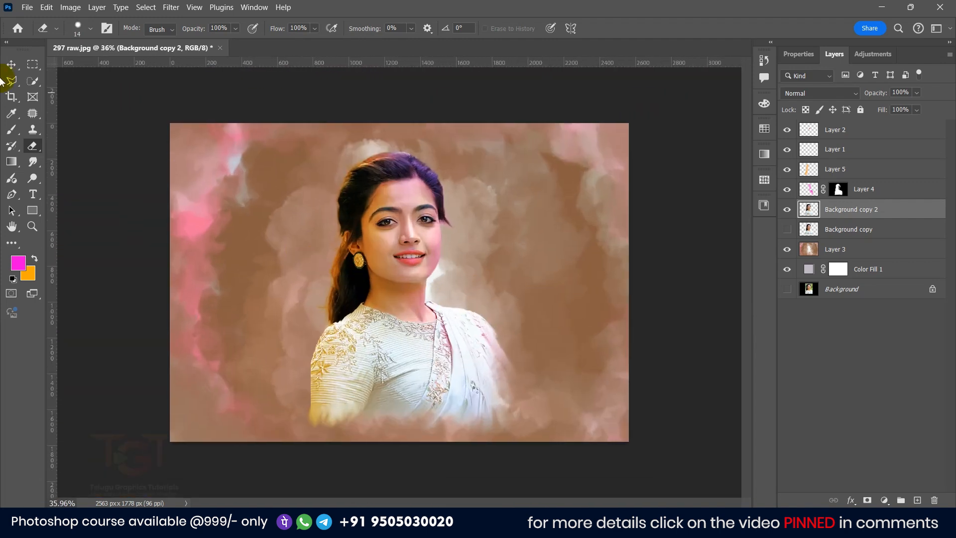
left_click(13, 63)
scroll(81, 192, "up", 1)
left_click(73, 182)
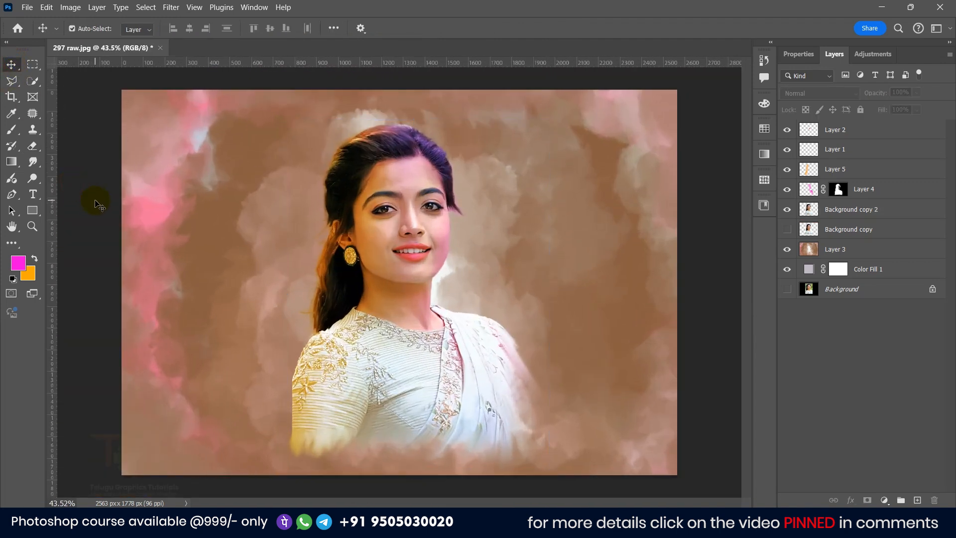